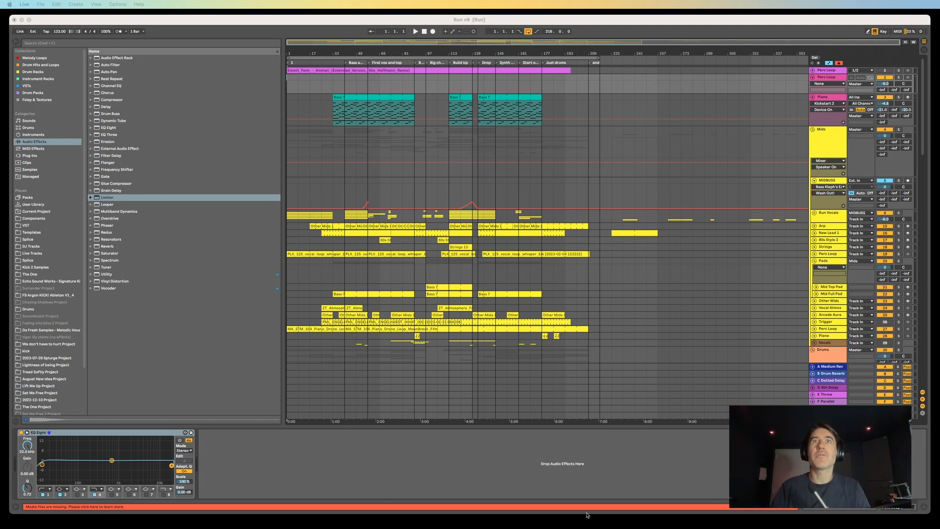
Step: Play the arrangement from the beginning and hide the browser to widen the arrangement view
left_click(319, 23)
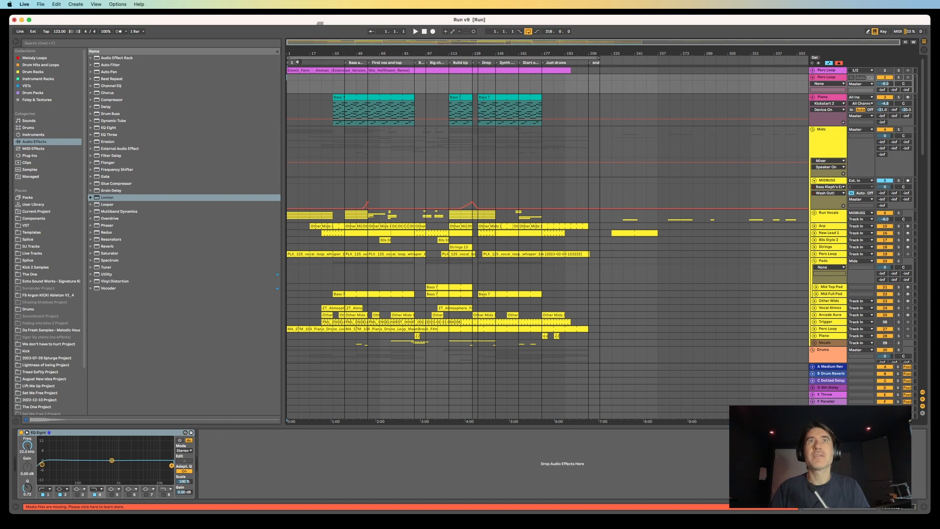
left_click(297, 62)
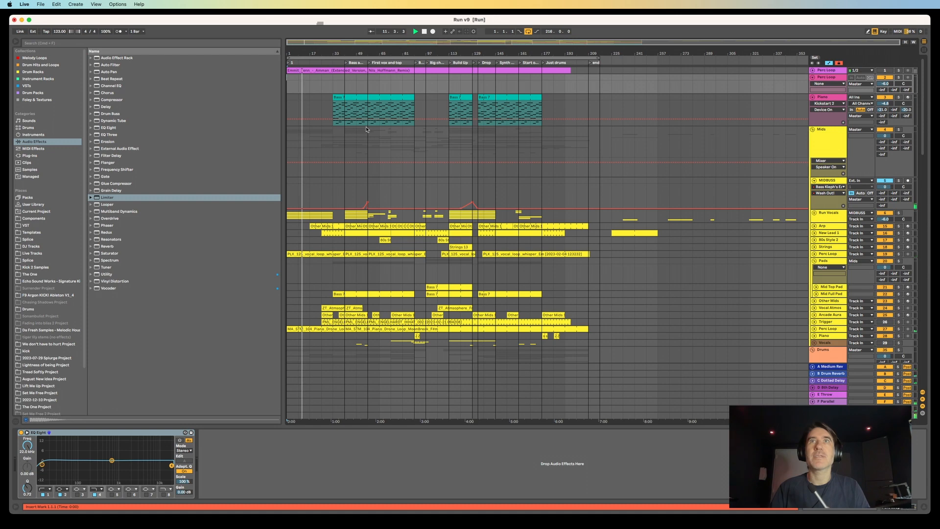
scroll(366, 129, "down", 2)
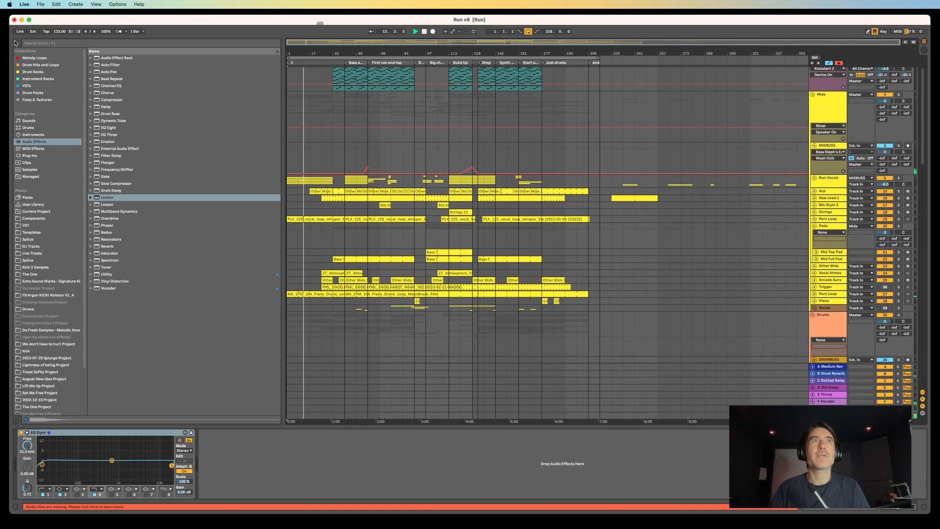
left_click(16, 42)
left_click_drag(179, 53, 304, 40)
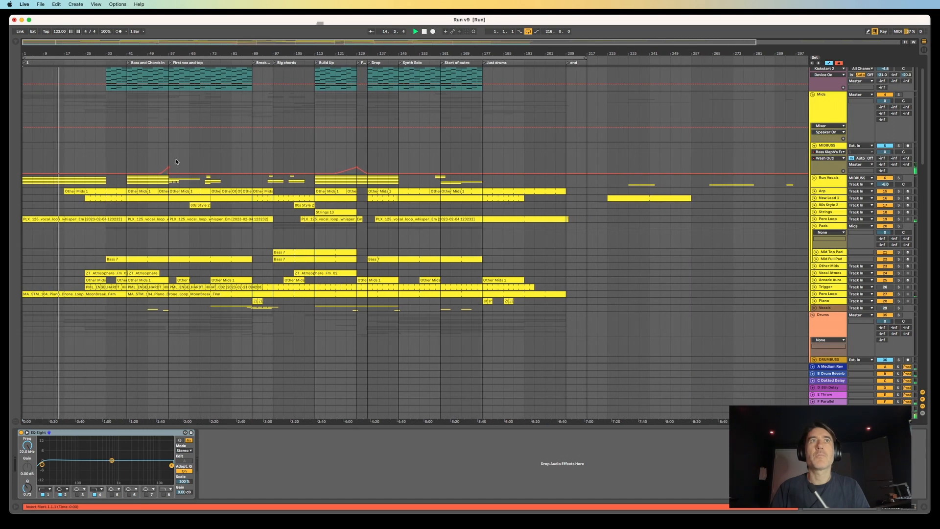
scroll(176, 162, "down", 5)
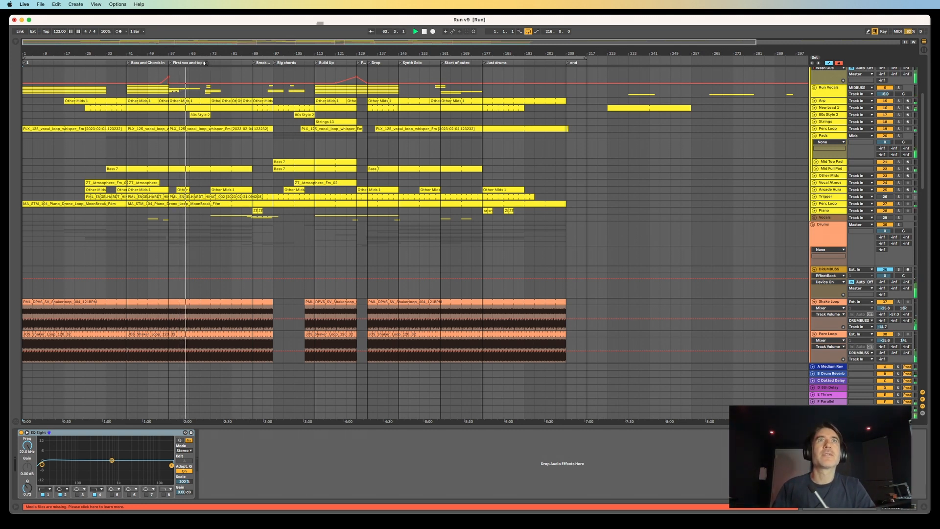
Step: Audition the track from the first vocal section, the Big chords section and the Drop section, and stop playback
left_click(205, 63)
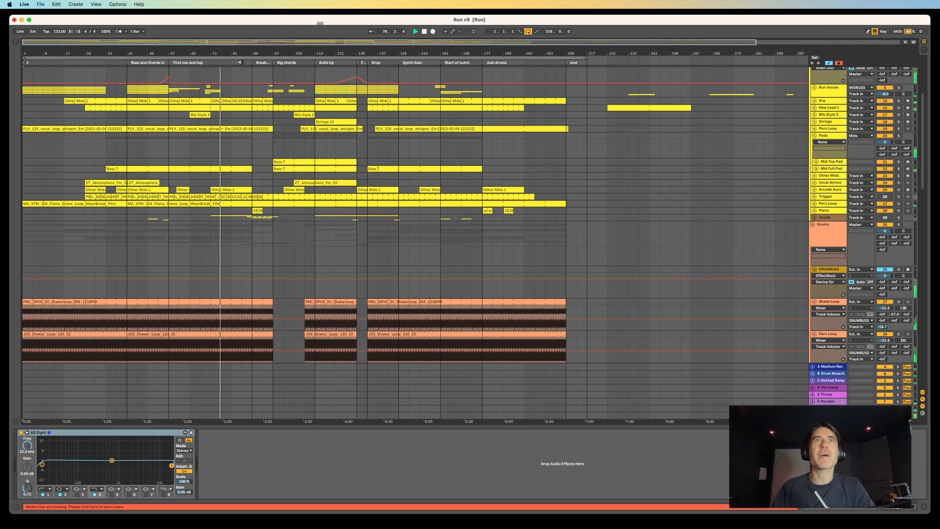
left_click(292, 62)
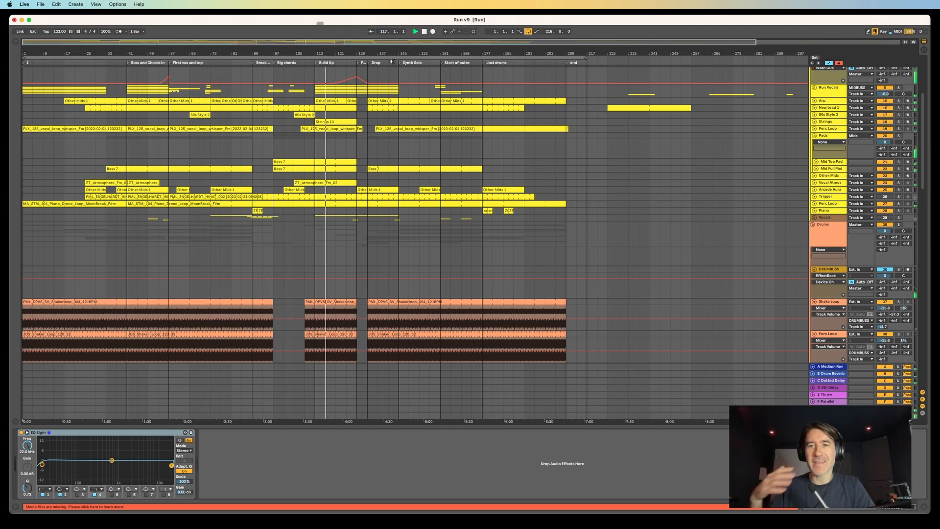
left_click(393, 62)
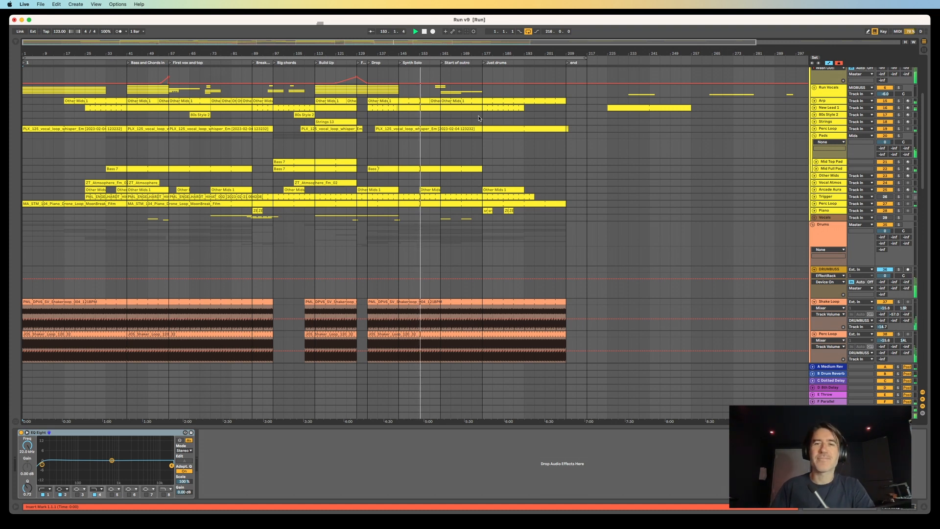
left_click(426, 32)
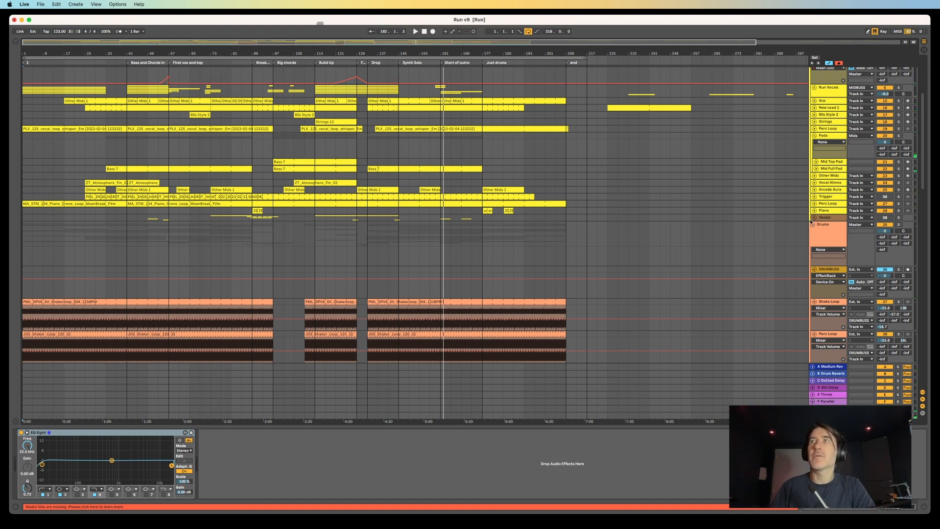
Step: Fold the Mids, Drums and Kickbass track groups
scroll(769, 190, "up", 5)
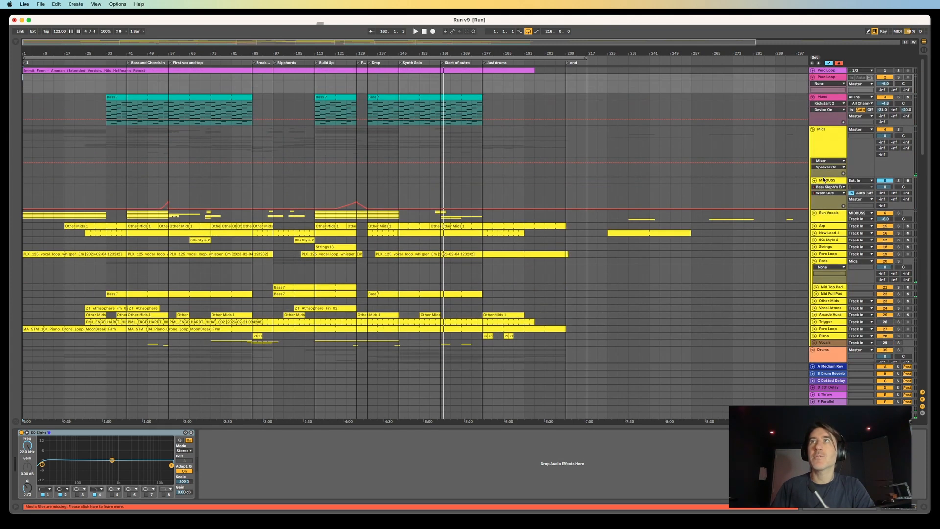
left_click(813, 130)
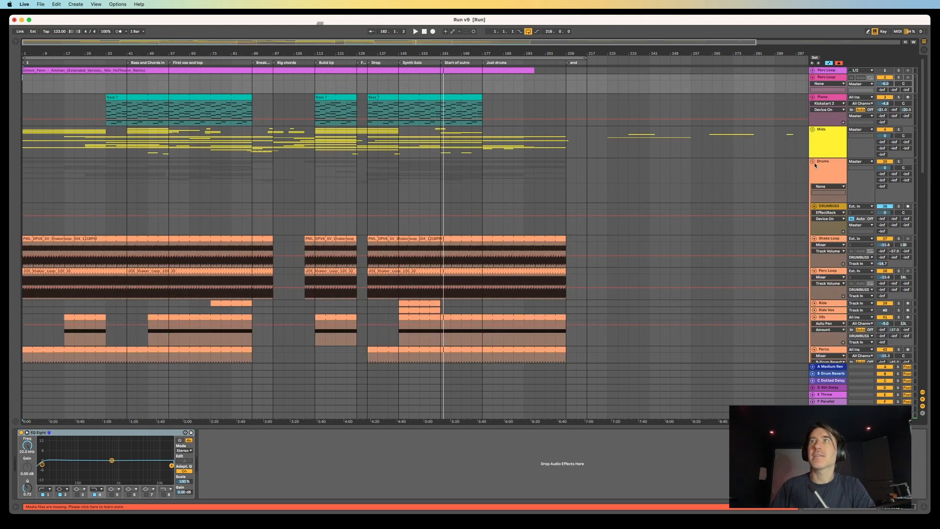
left_click(812, 162)
left_click(812, 187)
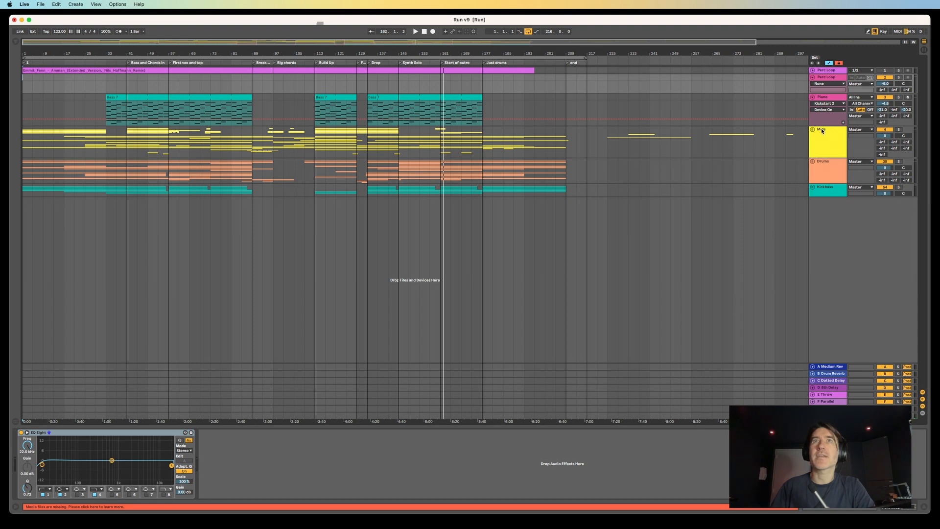
Step: Inspect the device chains of the Mids, Drums and Kickbass groups and the Piano track
left_click(830, 150)
left_click(832, 164)
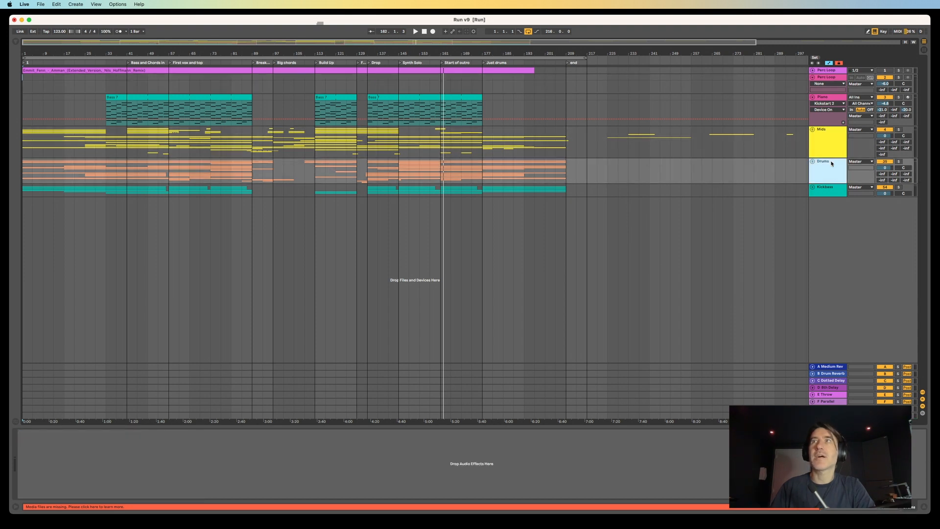
left_click(829, 186)
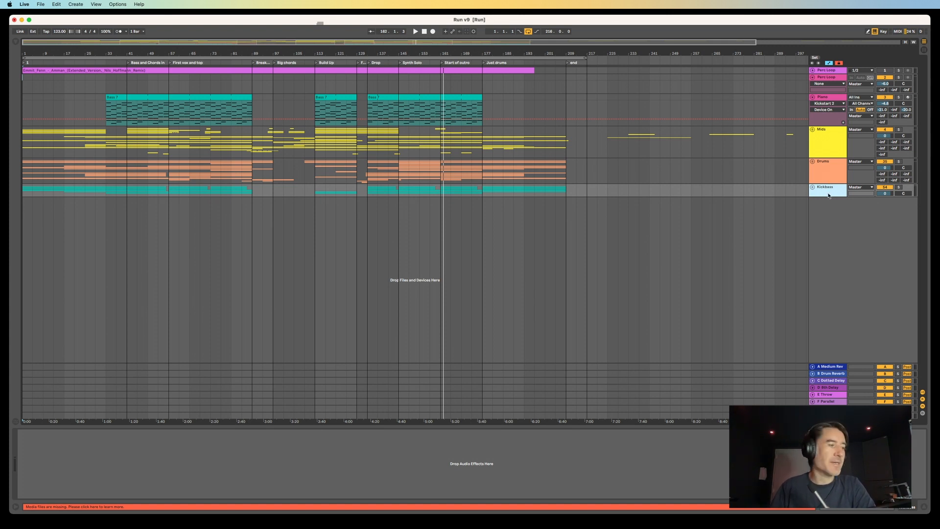
left_click(826, 99)
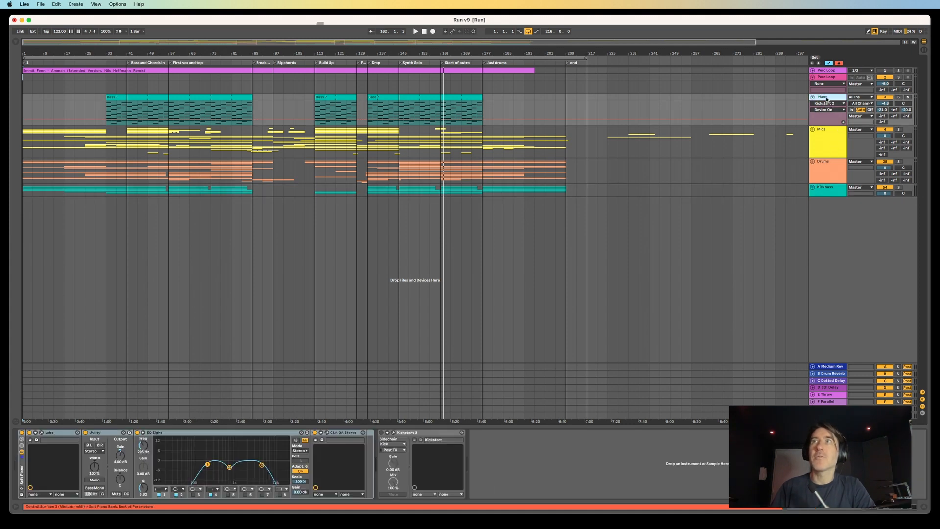
left_click(831, 154)
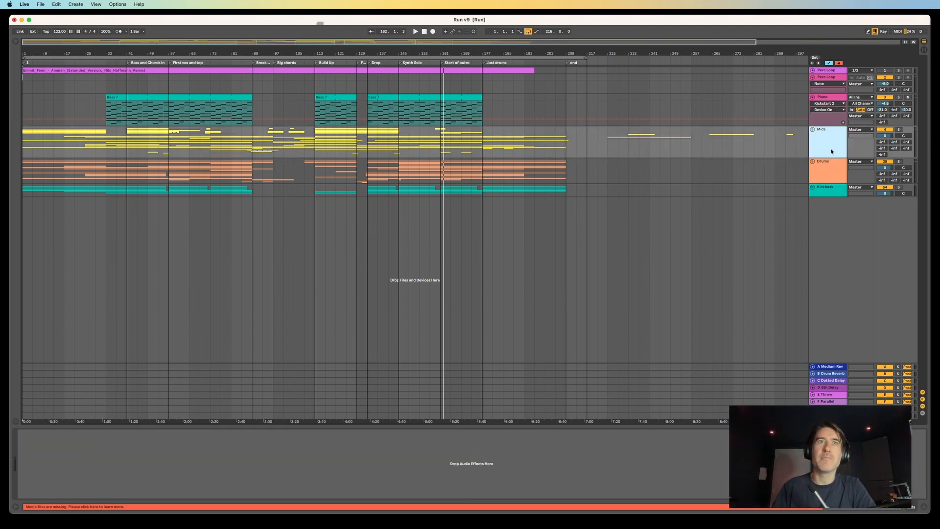
Step: Unfold the Mids group to show the MIDBUSS devices, and unfold the Kickbass group
left_click(813, 130)
left_click(833, 181)
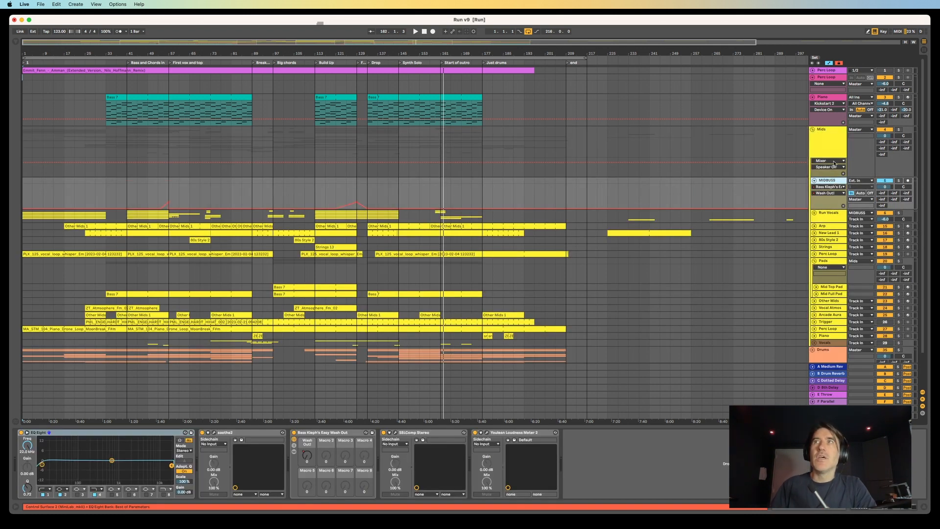
scroll(818, 198, "down", 3)
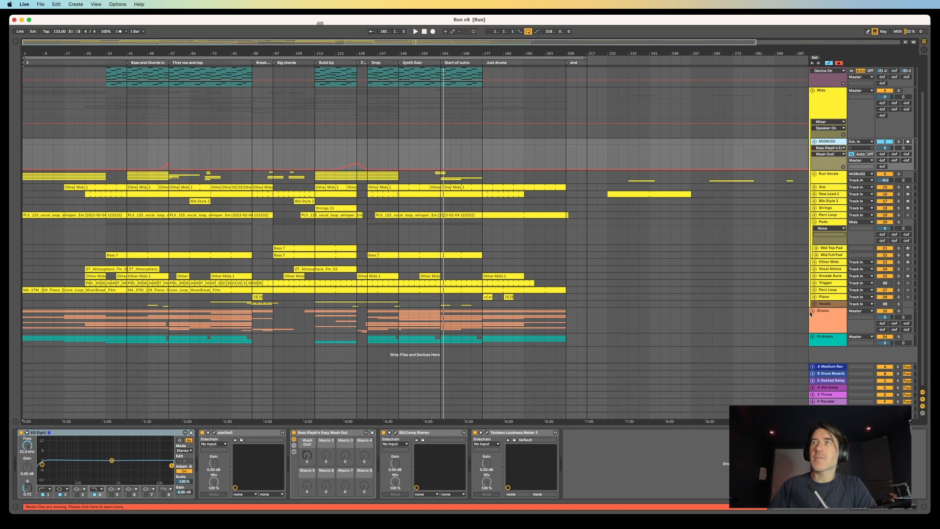
left_click(813, 338)
scroll(847, 257, "down", 8)
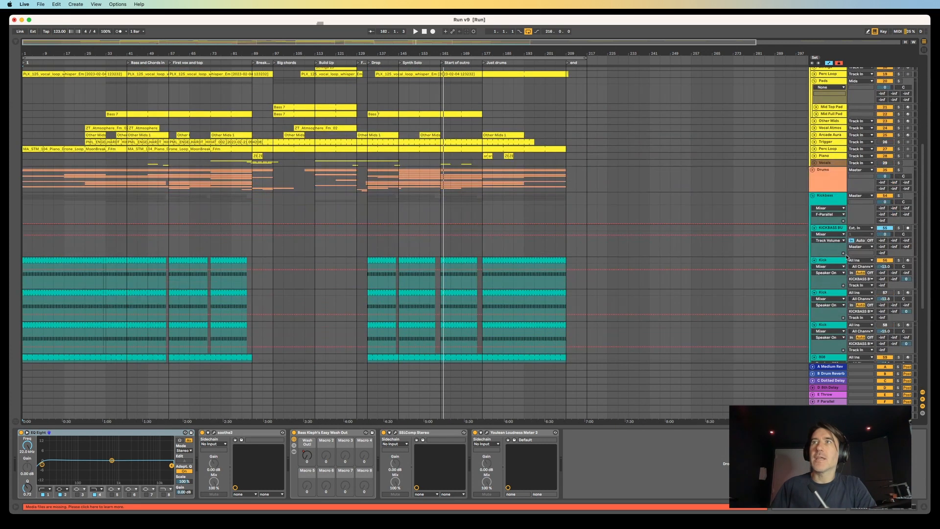
Step: Solo the Kickbass group, play the arrangement from about bar 37, and solo the KICKBASS buss track within the group
left_click(898, 195)
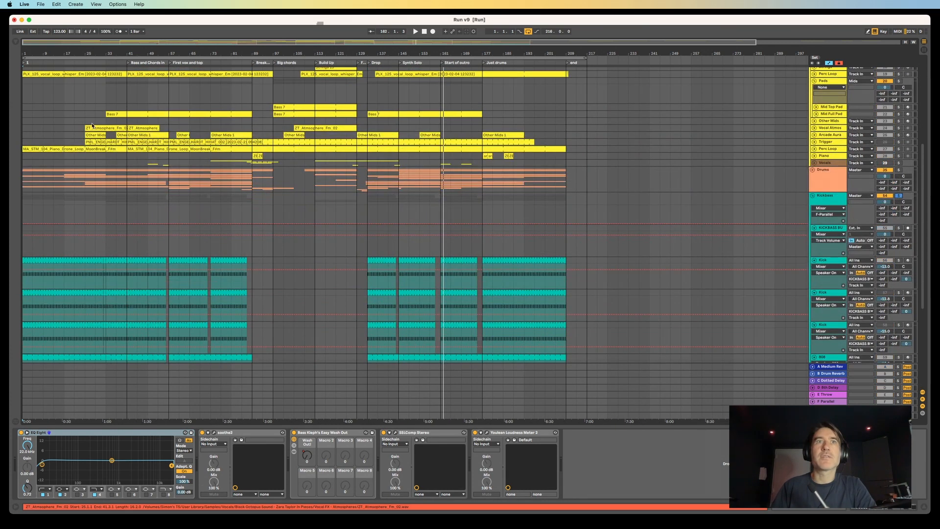
left_click(117, 61)
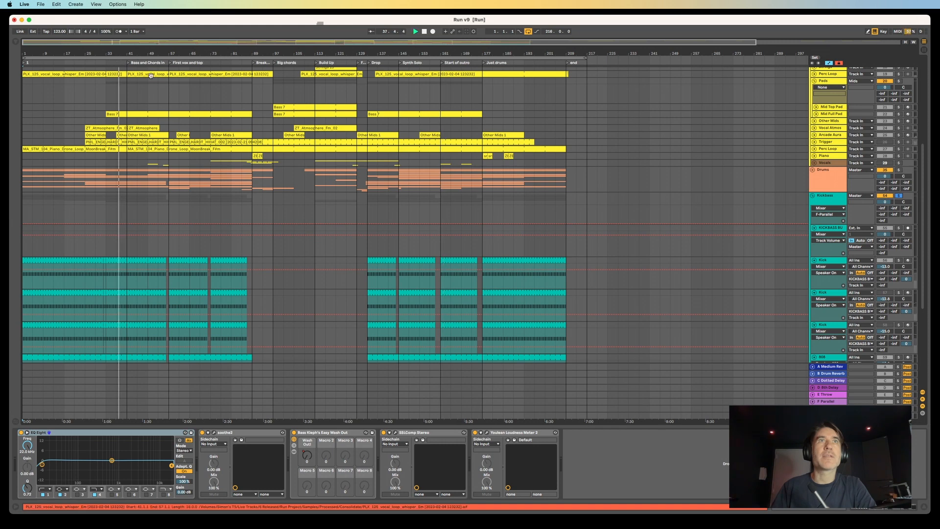
scroll(305, 181, "down", 4)
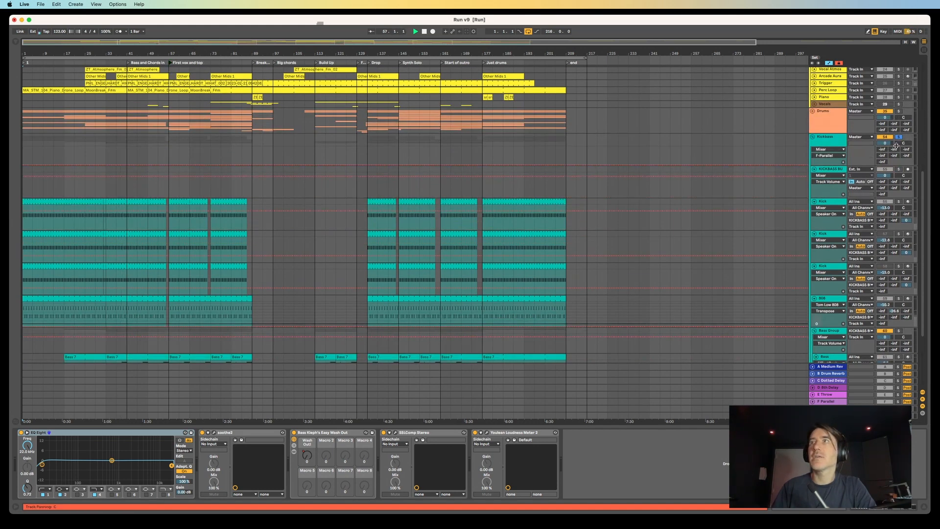
left_click(901, 169)
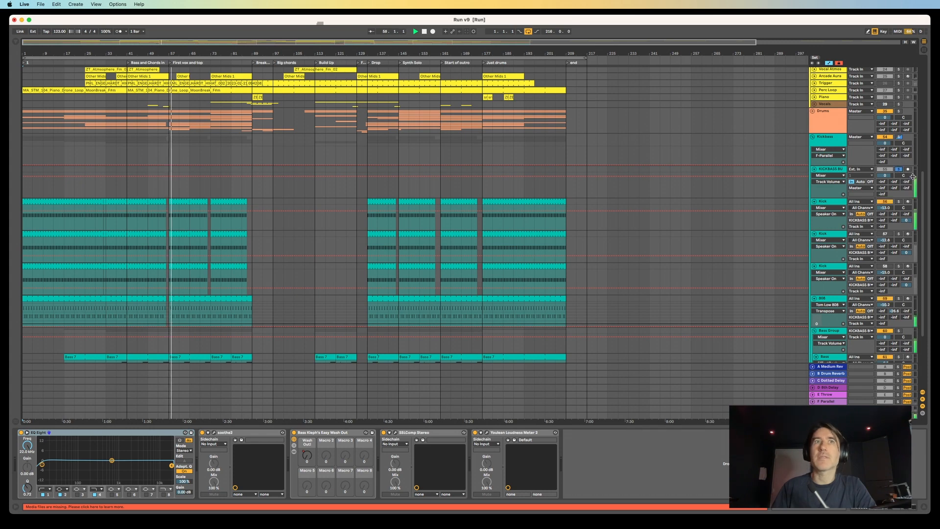
scroll(635, 245, "down", 5)
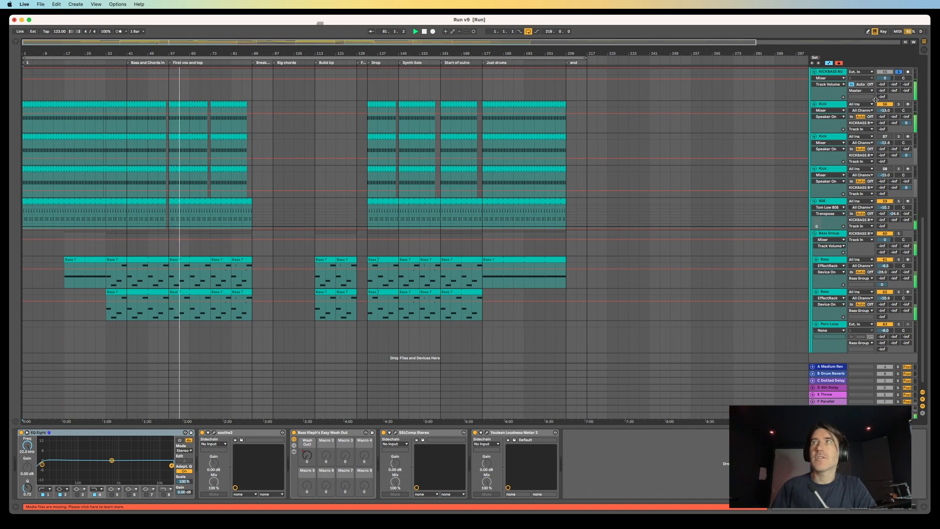
Step: Solo the first Kick track and show its device chain through to the compressor and second EQ Eight
left_click(897, 104)
left_click(833, 104)
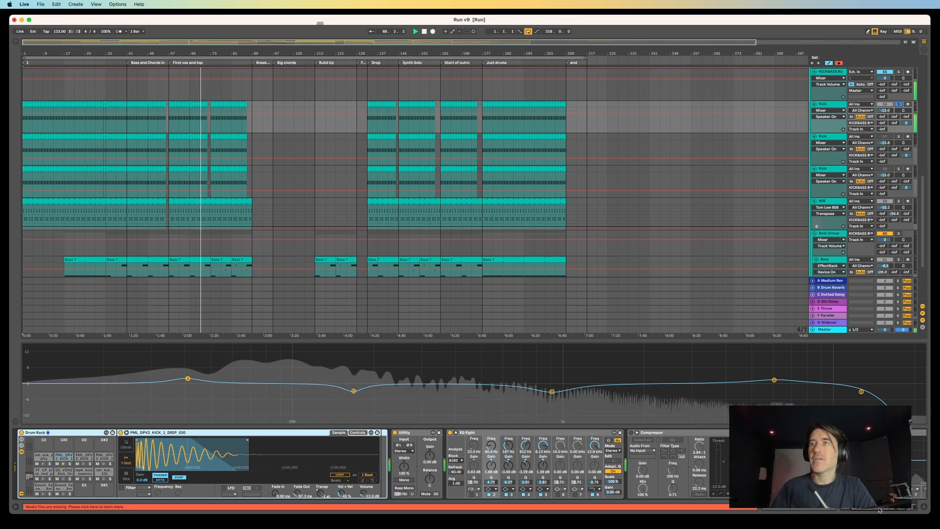
scroll(583, 454, "right", 5)
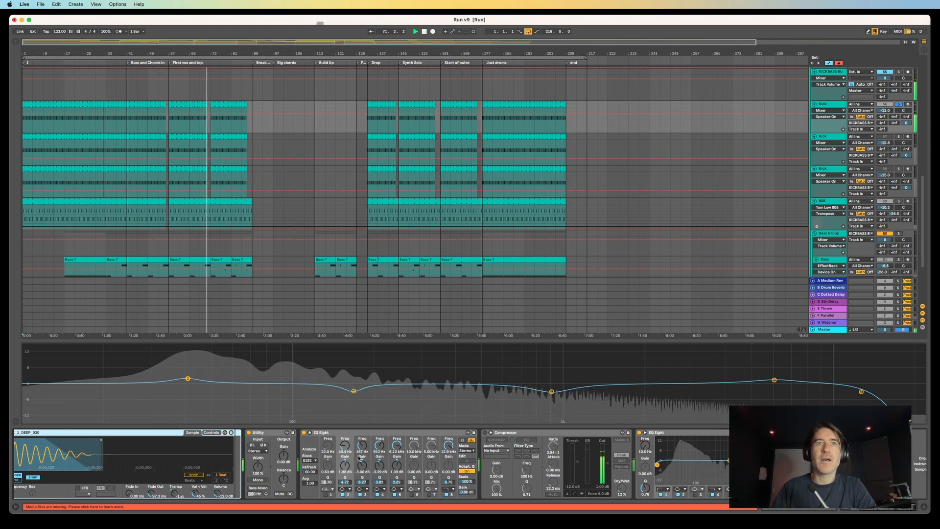
Step: Choose a filter type for band 1 of the first Kick's EQ Eight and toggle that band
left_click(327, 489)
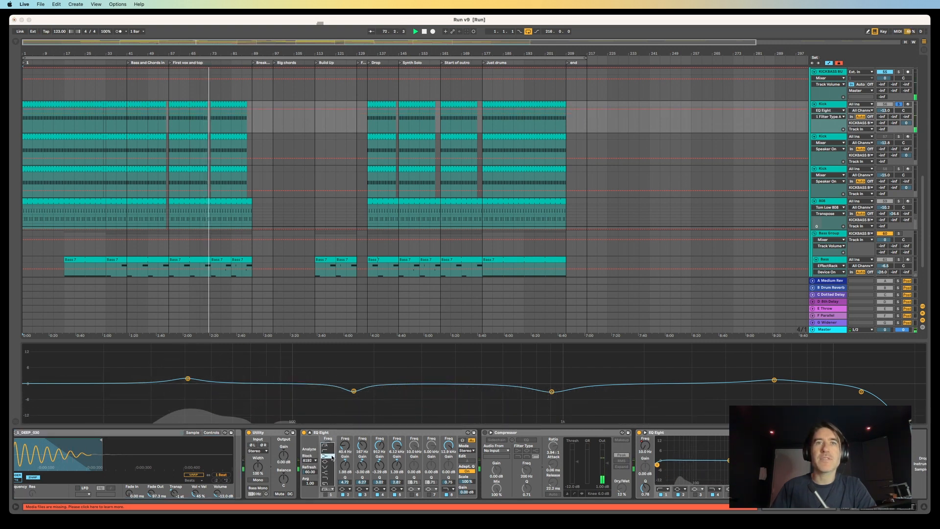
left_click(327, 446)
left_click(326, 495)
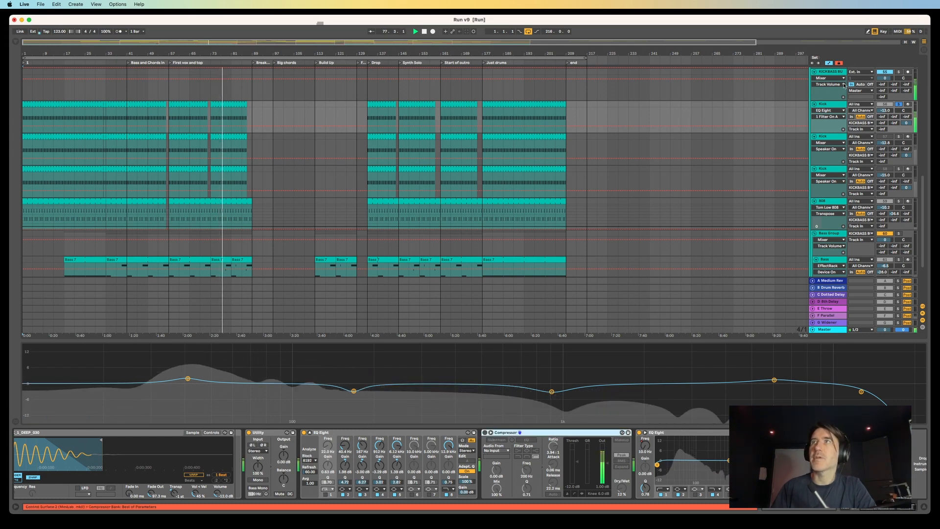
Step: Solo the second and third Kick tracks in turn to compare their sound
left_click(835, 142)
left_click(835, 142)
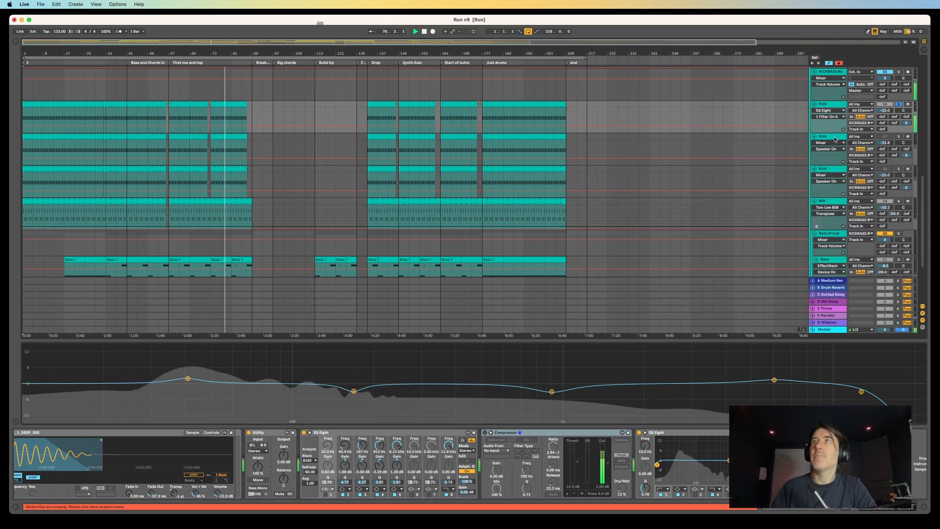
left_click(898, 137)
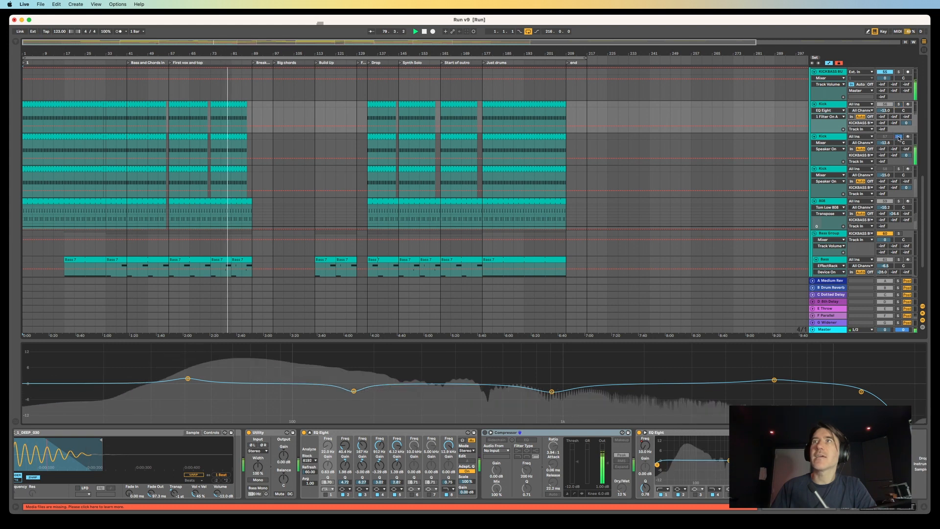
left_click(899, 169)
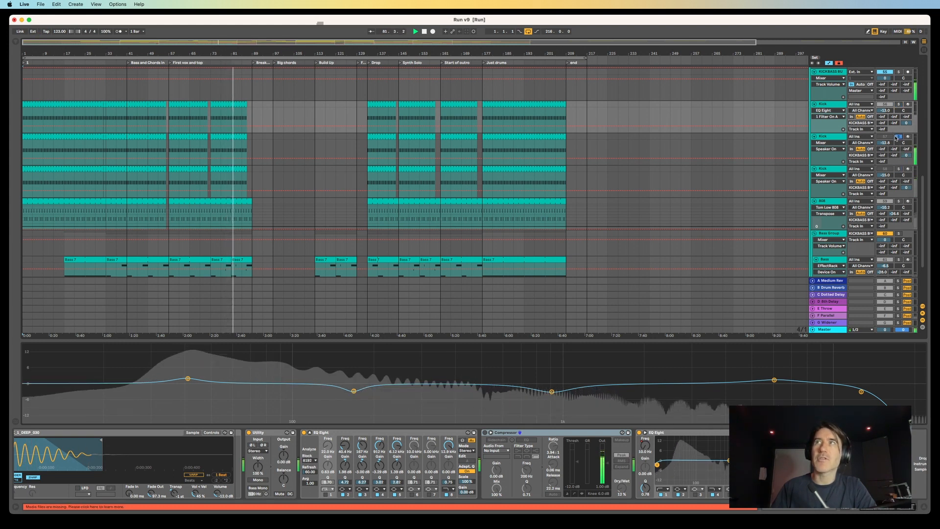
Step: Compare the device chains of the third and first Kick tracks
left_click(836, 159)
left_click(835, 167)
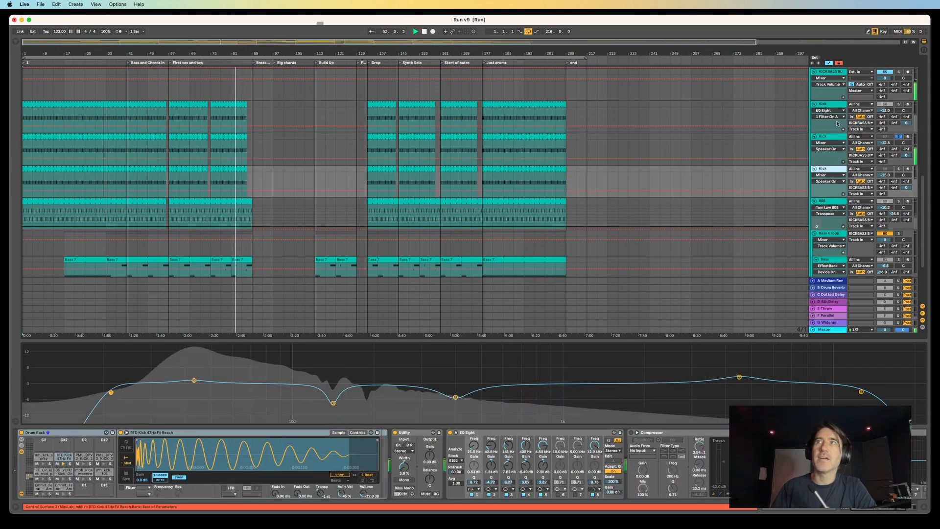
left_click(836, 104)
Step: Solo the Kickbass group and enable its three Kick layers one at a time to compare each against the bass
left_click(899, 72)
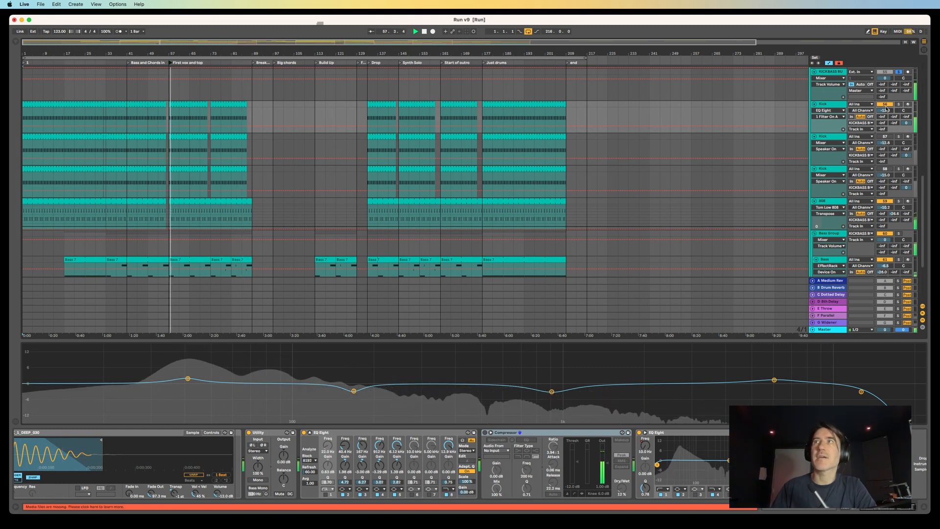
left_click(886, 136)
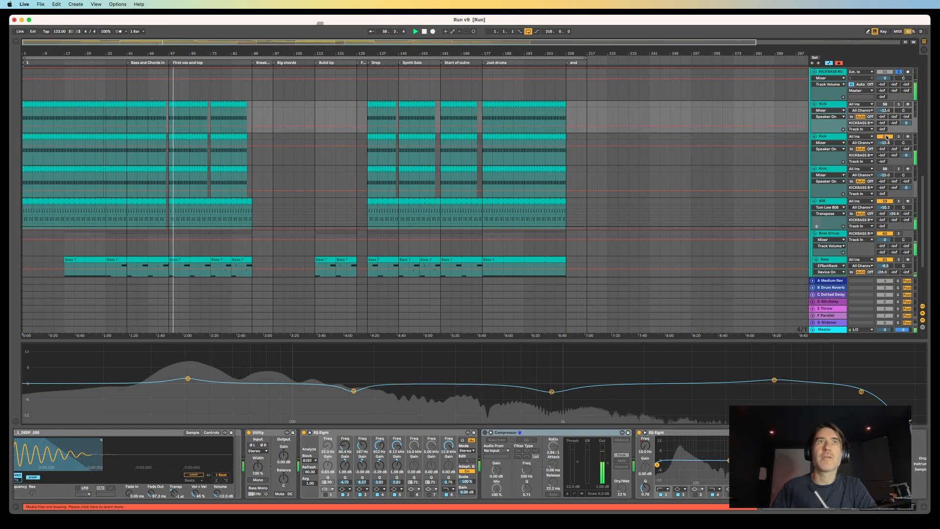
left_click(885, 137)
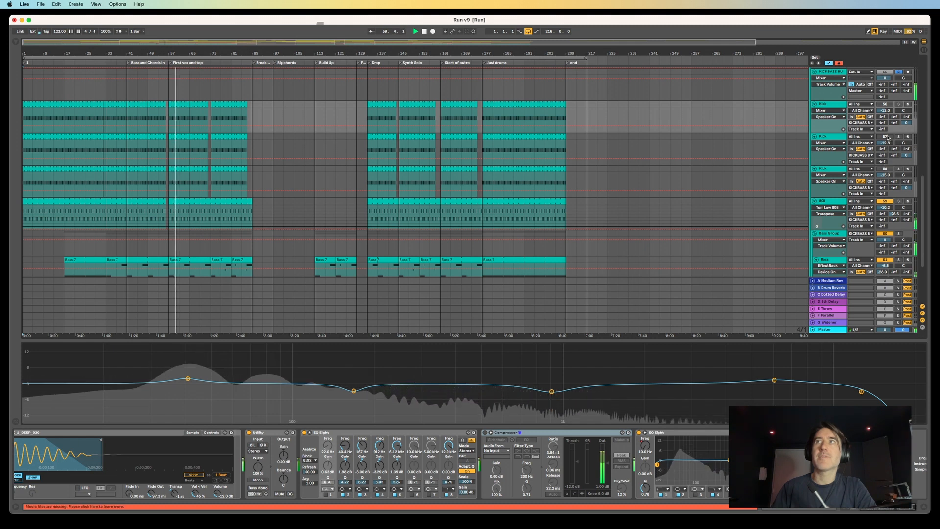
left_click(886, 136)
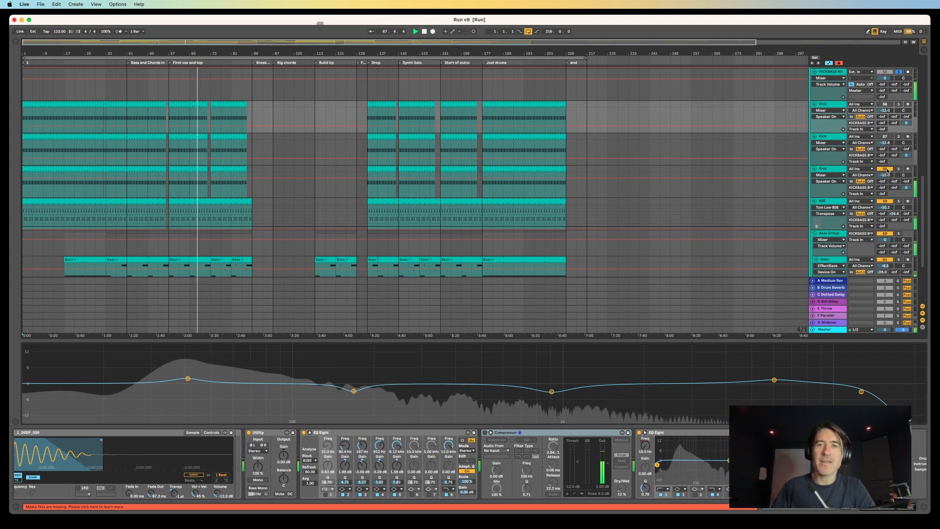
Step: Compare Kick layers in the full mix by releasing the Kickbass solo, and solo the group again with the first Kick enabled
left_click(900, 72)
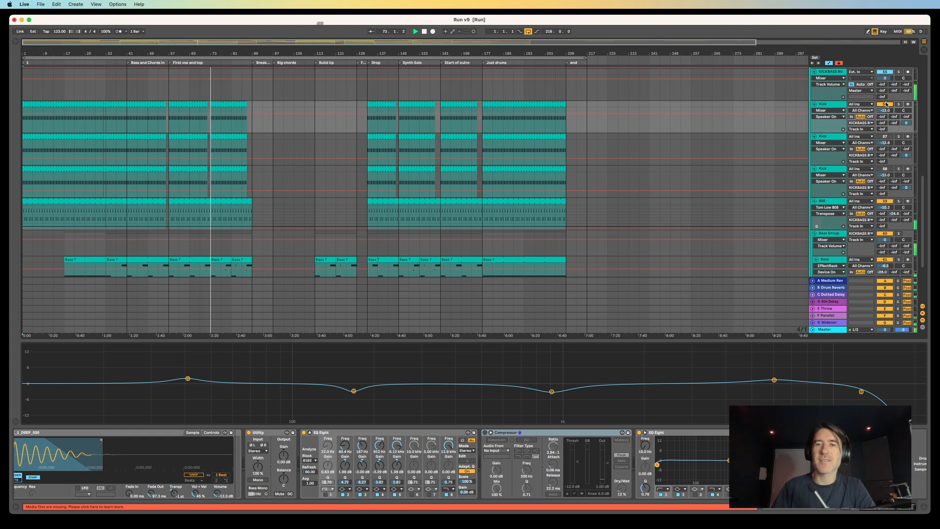
left_click(884, 137)
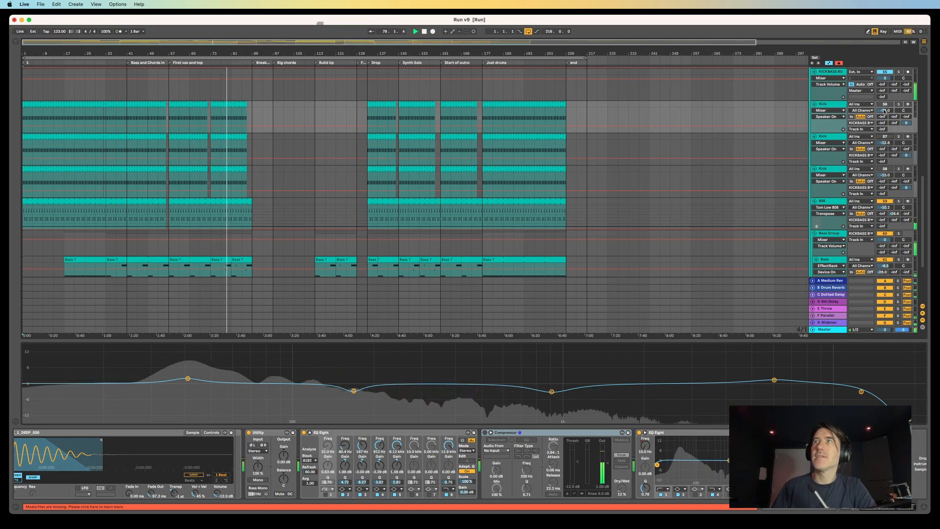
left_click(899, 72)
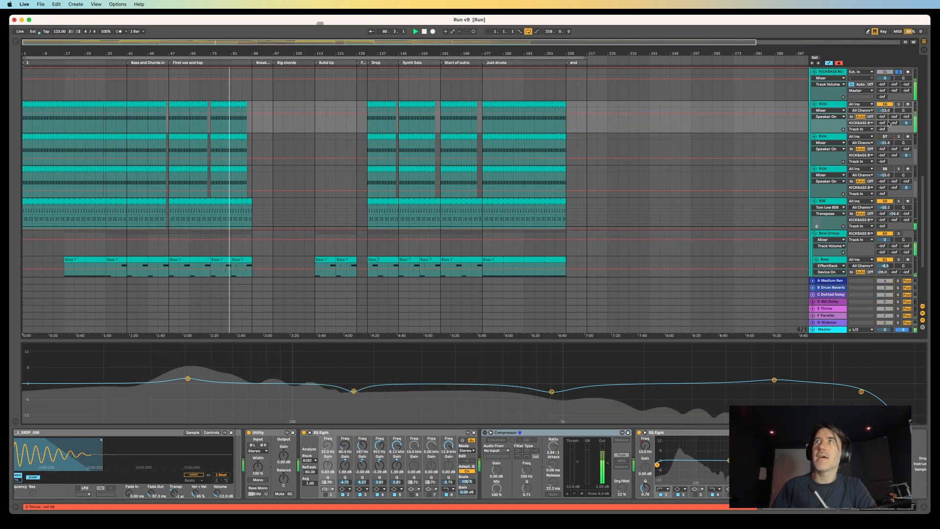
Step: Briefly solo the Bass Group inside the Kickbass group to hear it alone, and release the solo
scroll(803, 160, "down", 4)
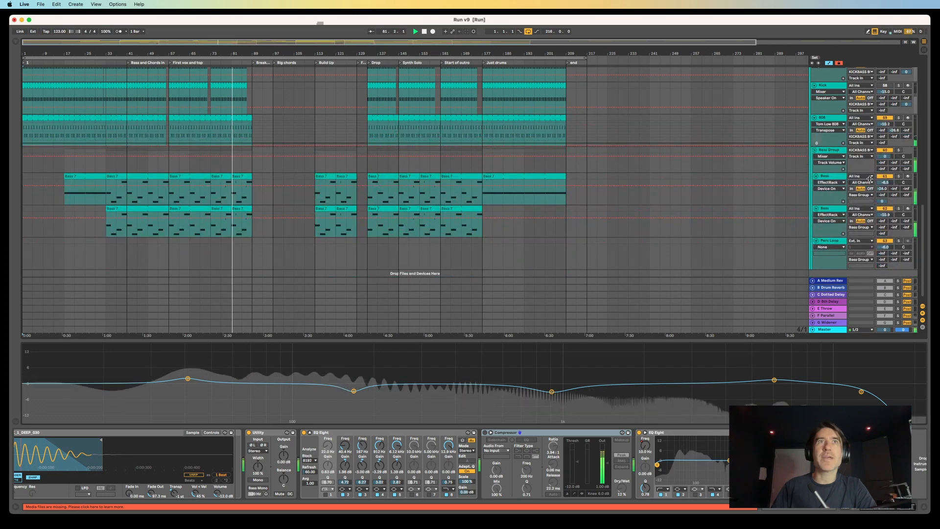
scroll(802, 161, "up", 3)
scroll(896, 186, "down", 2)
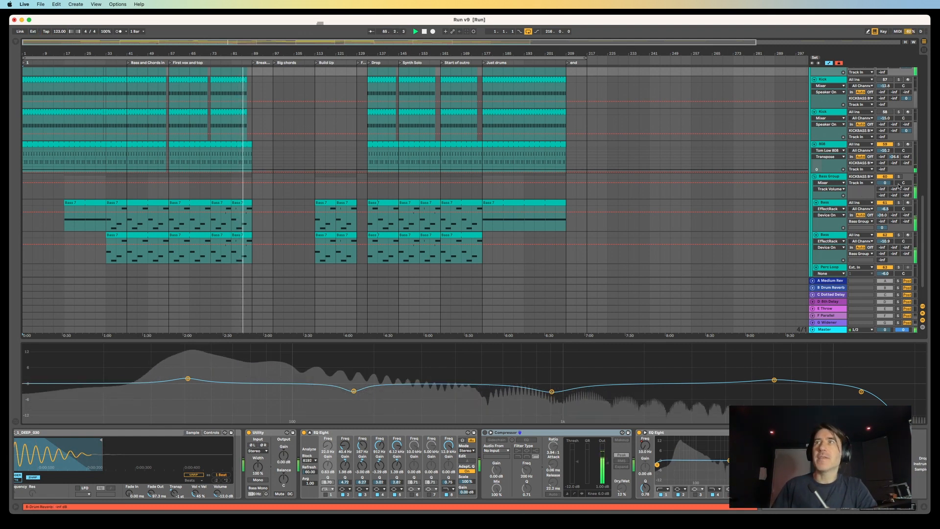
left_click(900, 178)
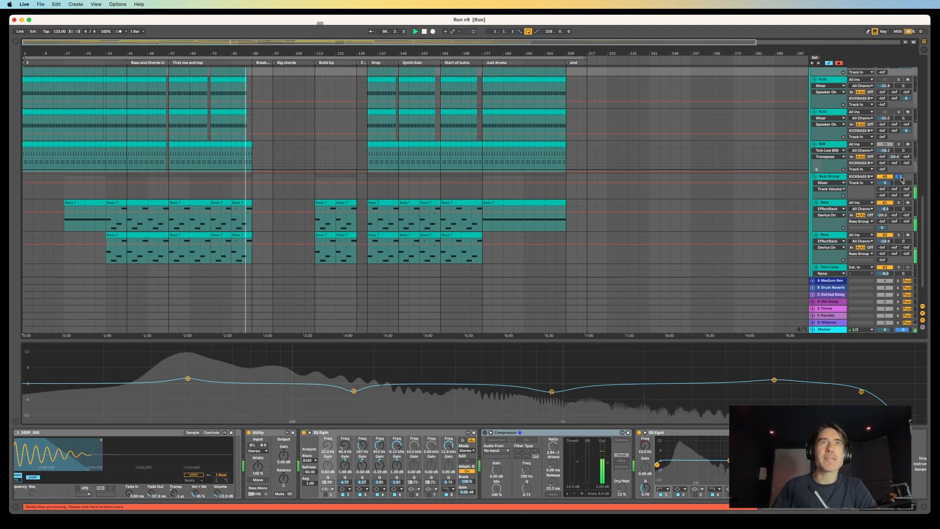
left_click(900, 177)
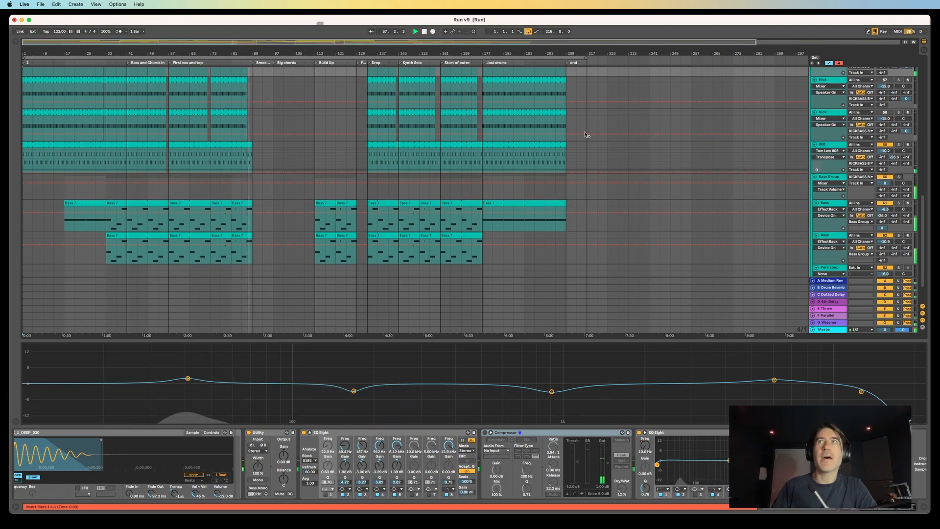
Step: Play the Kickbass group from the "First vox and top" locator and alternate between the second and first Kick layers
scroll(906, 86, "up", 2)
scroll(906, 86, "up", 2)
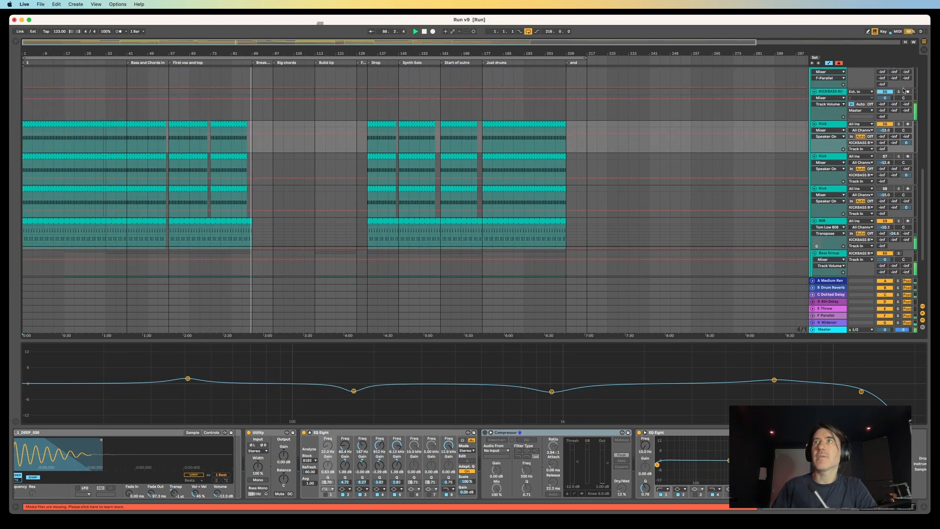
left_click(170, 63)
scroll(504, 157, "down", 3)
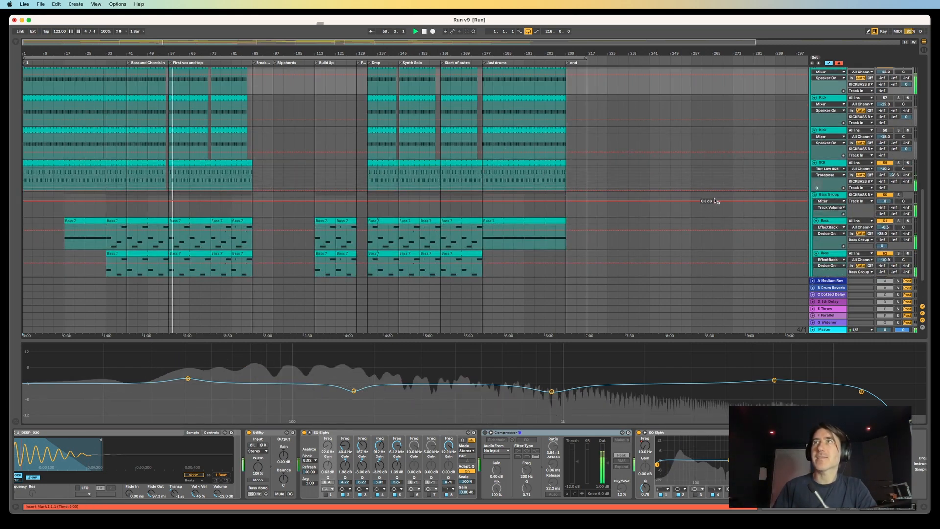
scroll(888, 139, "up", 2)
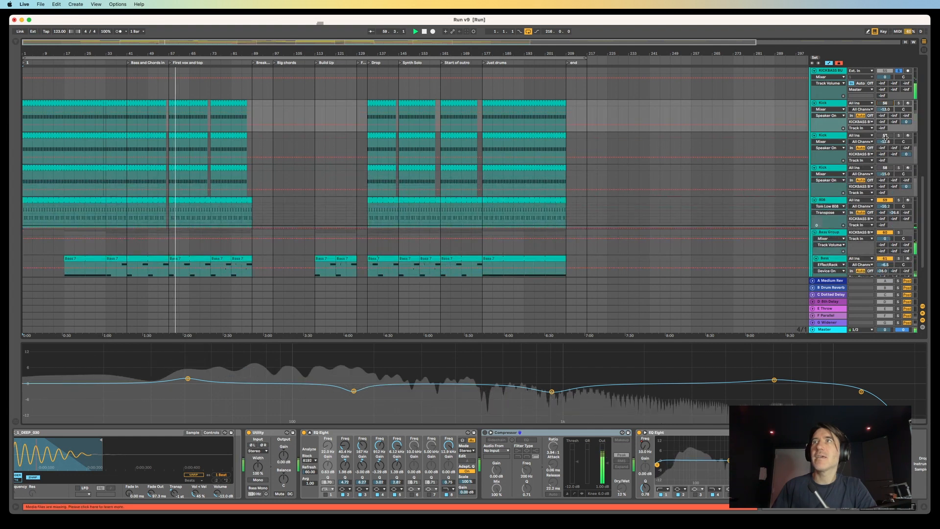
left_click(885, 135)
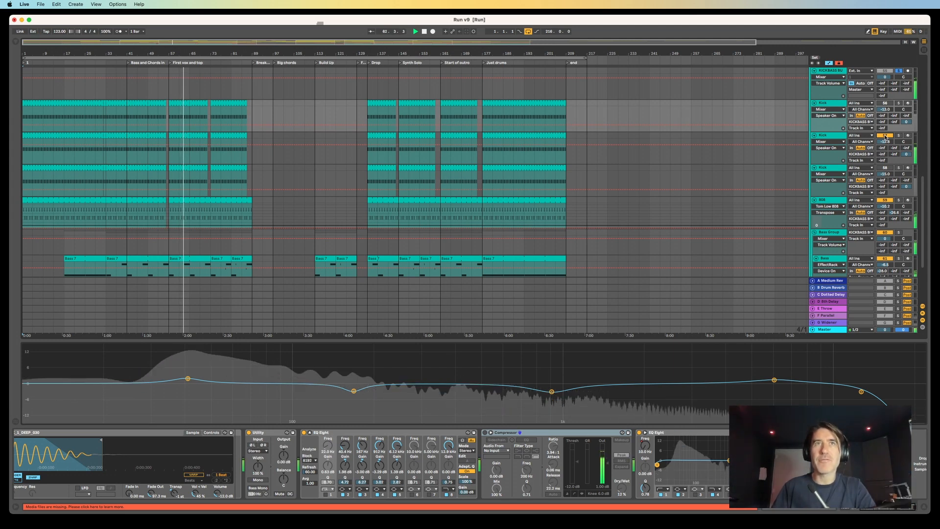
left_click(886, 103)
Step: Solo the Bass Group and show its device chain
scroll(886, 161, "down", 1)
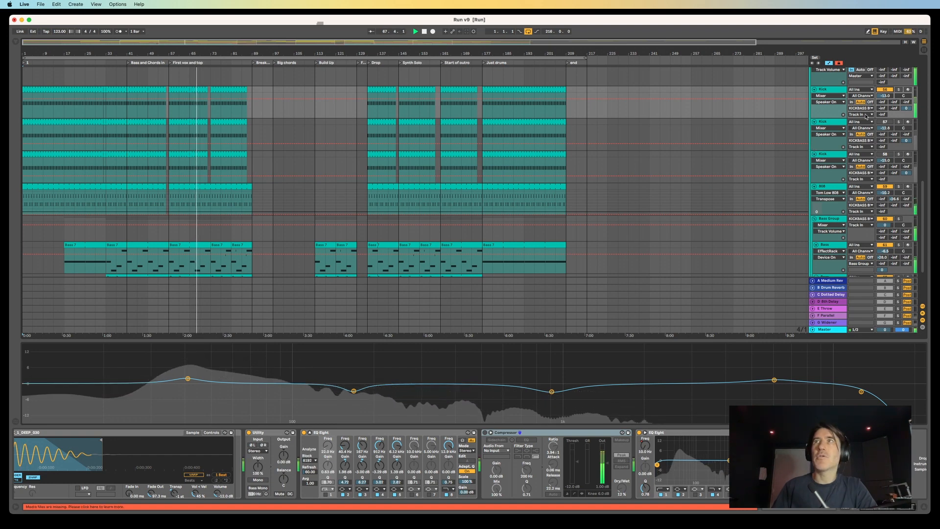
scroll(880, 160, "down", 3)
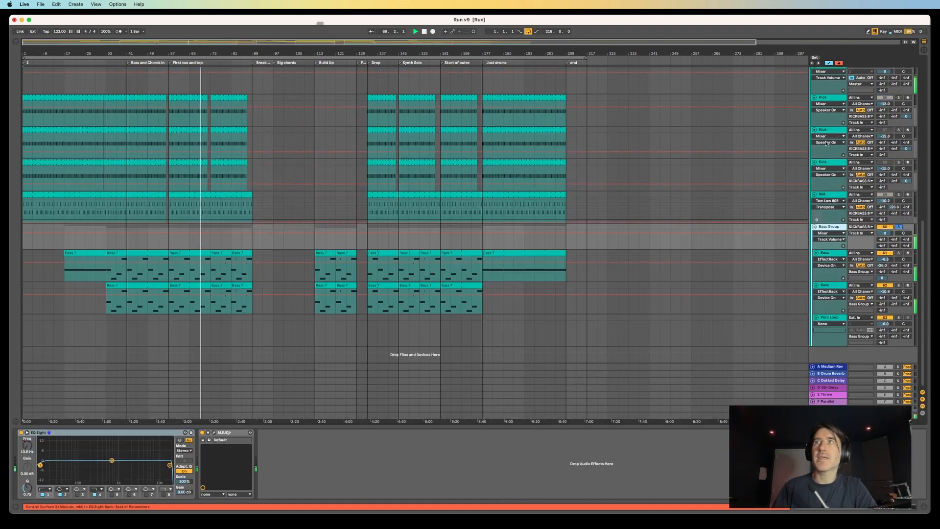
left_click(899, 142)
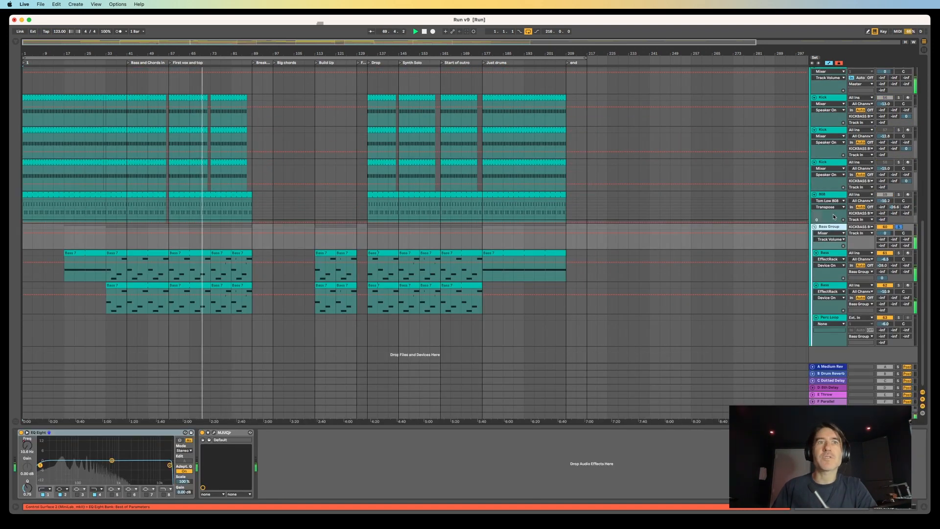
Step: Show the first Bass track's device chain and solo that track and the second Bass track in turn
left_click(891, 254)
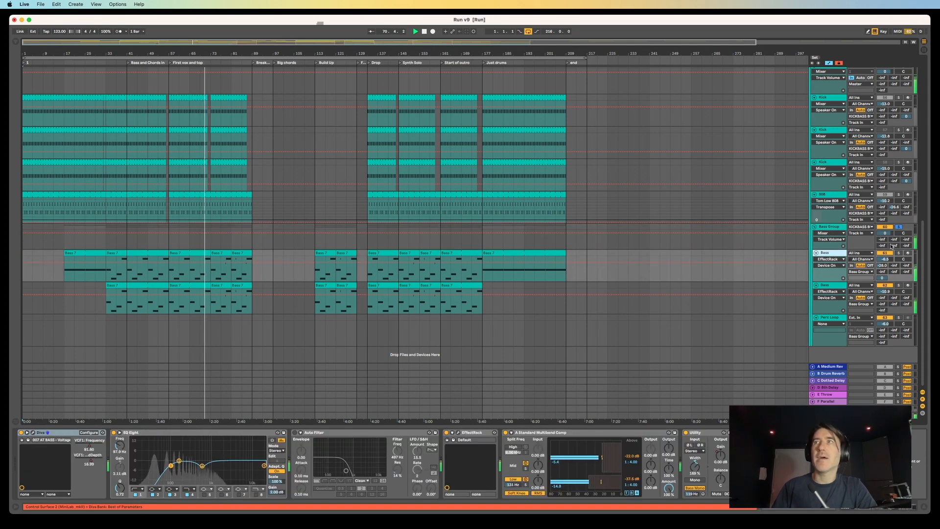
left_click(898, 253)
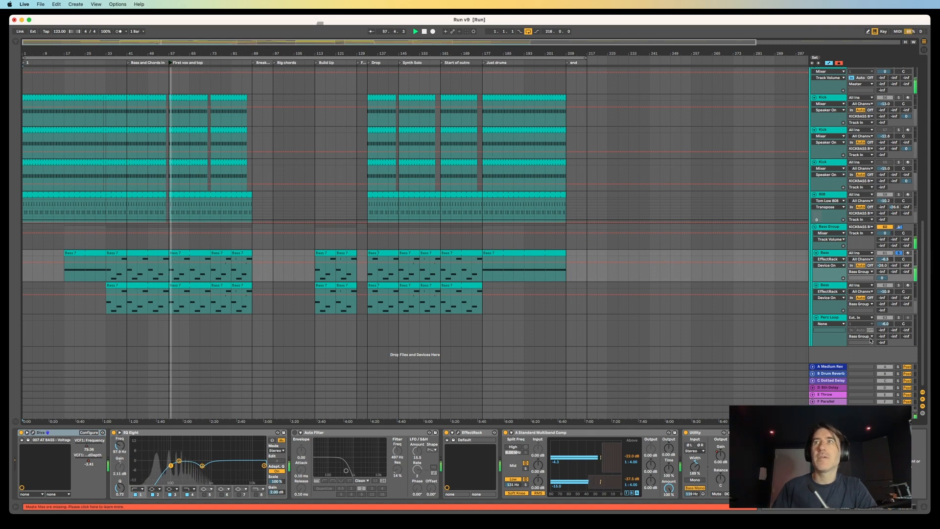
left_click(831, 253)
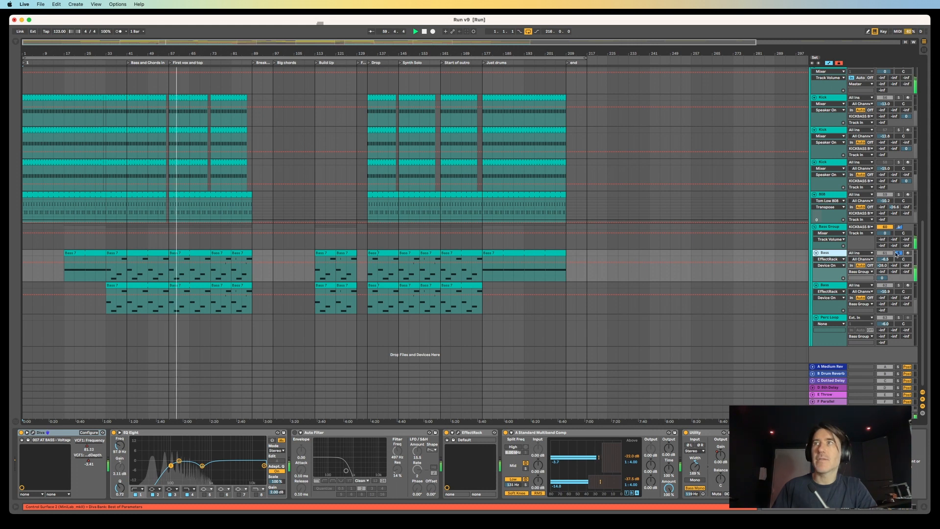
left_click(899, 285)
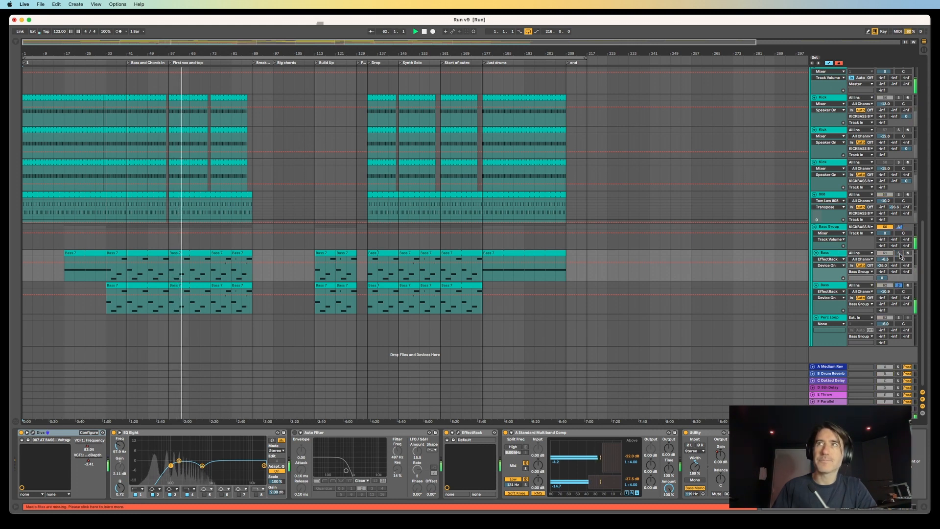
Step: Solo the first Bass track and examine its Standard Multiband Comp and Utility devices
left_click(900, 253)
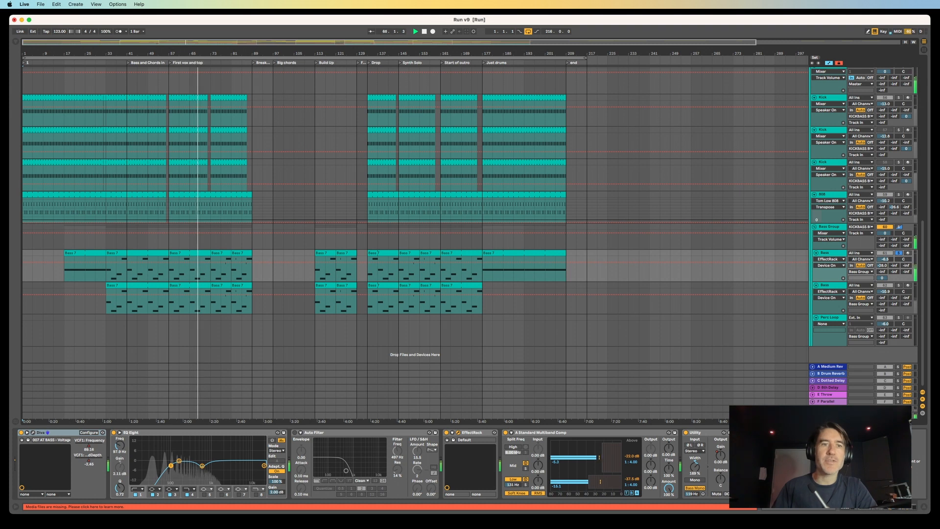
left_click(609, 432)
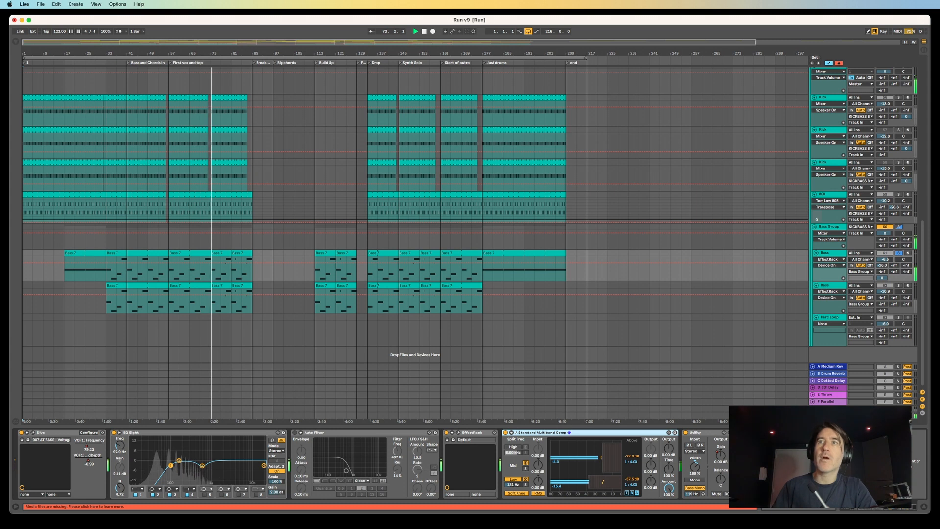
left_click(705, 437)
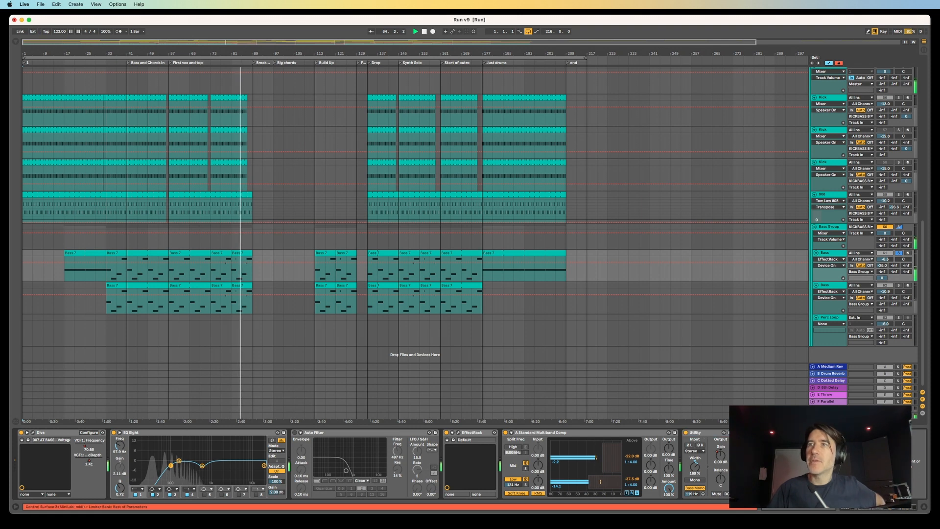
Step: Solo the second Bass track, play it from the "First vox and top" locator, and show its device chain
left_click(899, 285)
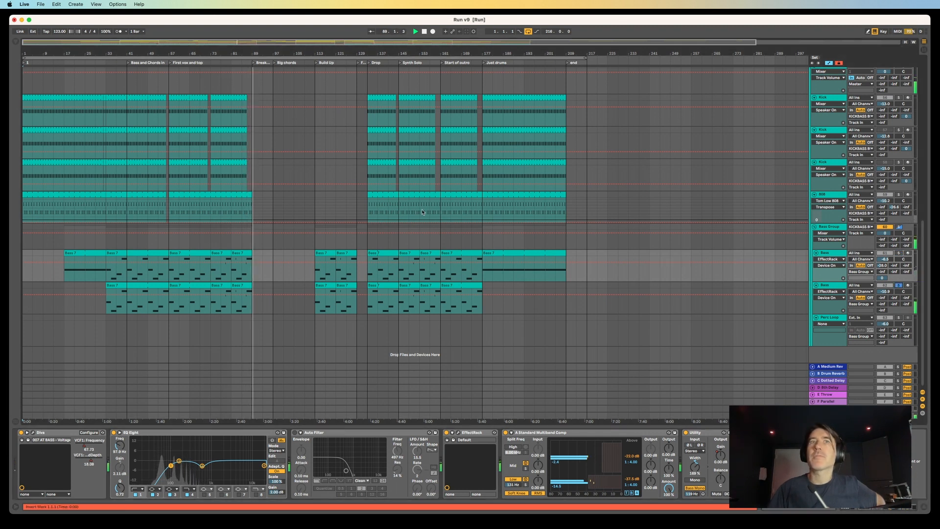
left_click(170, 63)
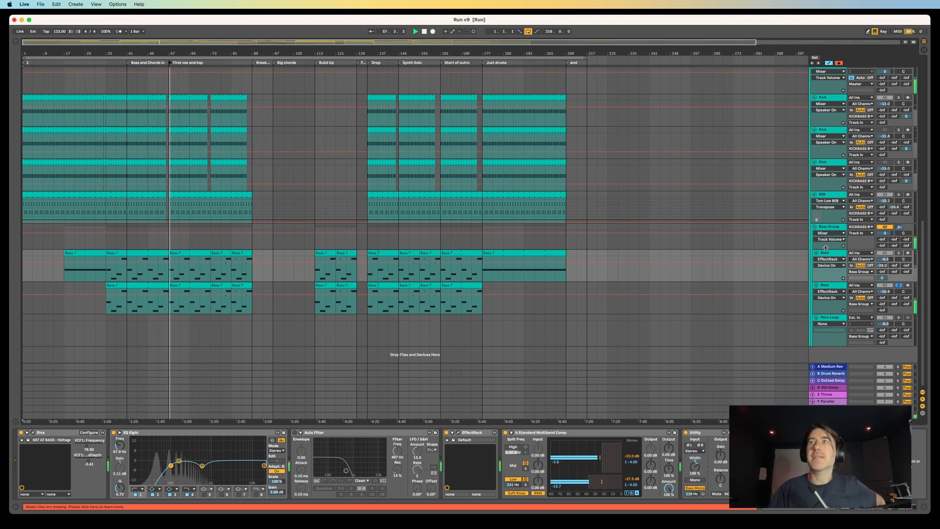
left_click(835, 289)
left_click(832, 315)
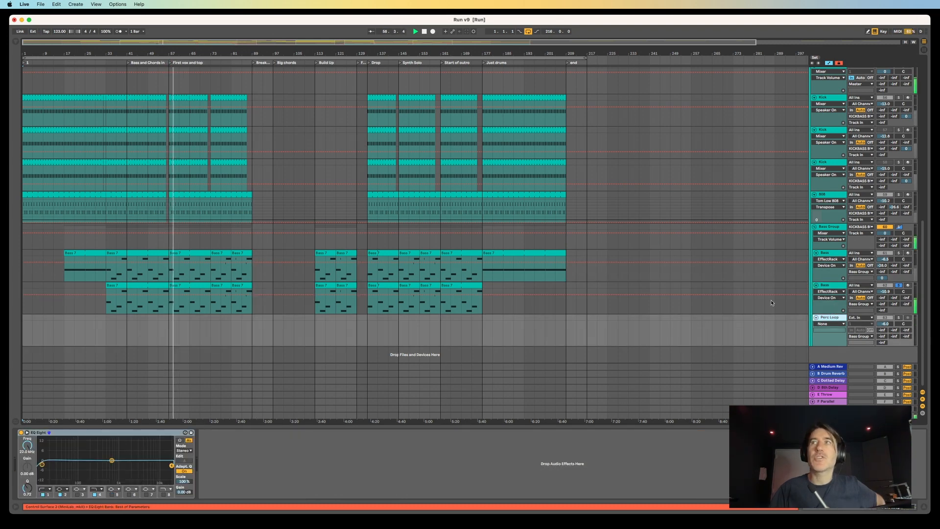
left_click(832, 286)
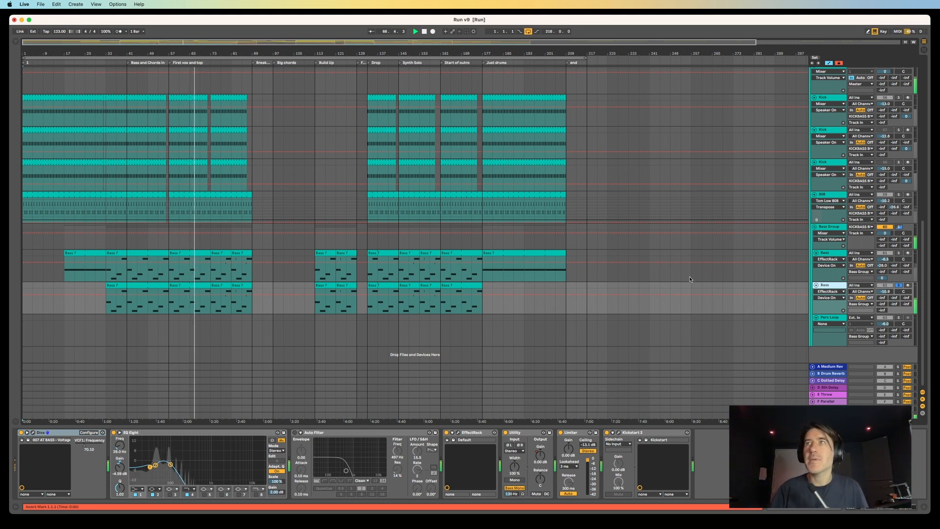
Step: Compare the whole Bass Group with the soloed second Bass track, and examine that track's Utility and Limiter
left_click(899, 227)
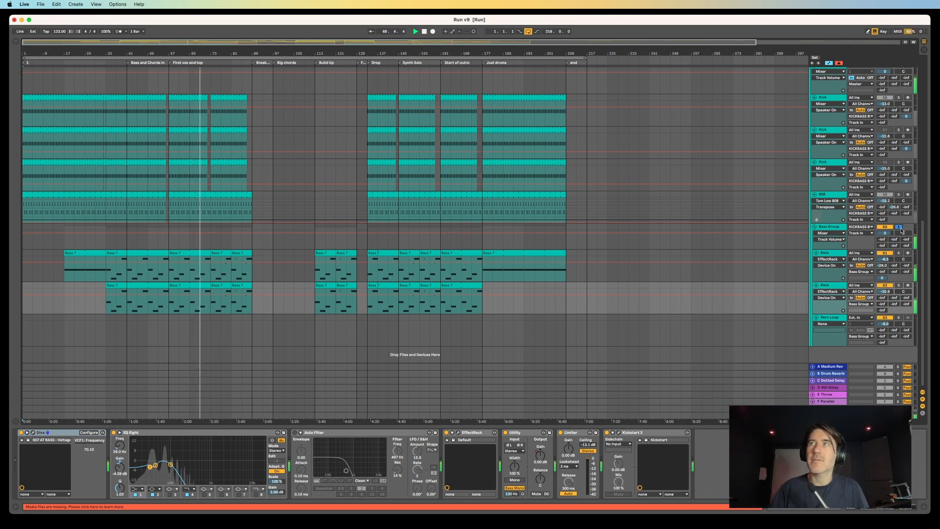
left_click(898, 285)
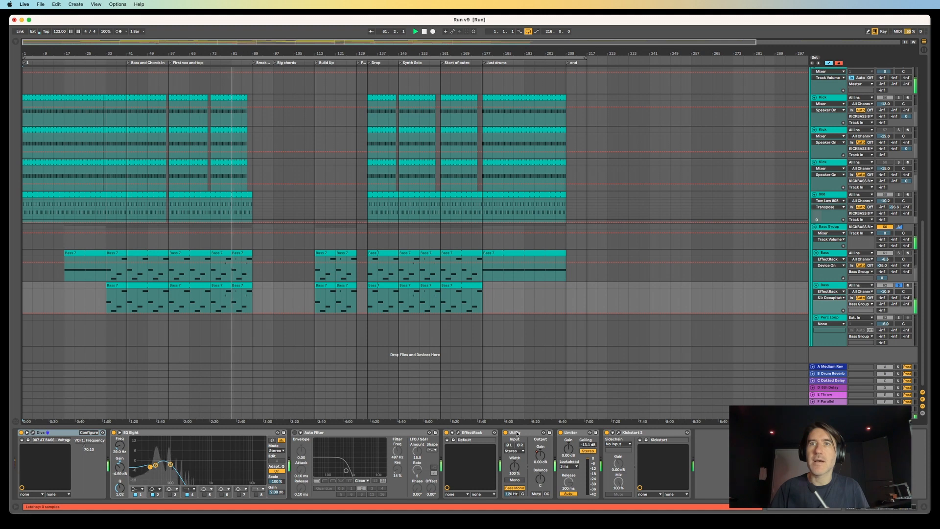
left_click(532, 431)
left_click(572, 433)
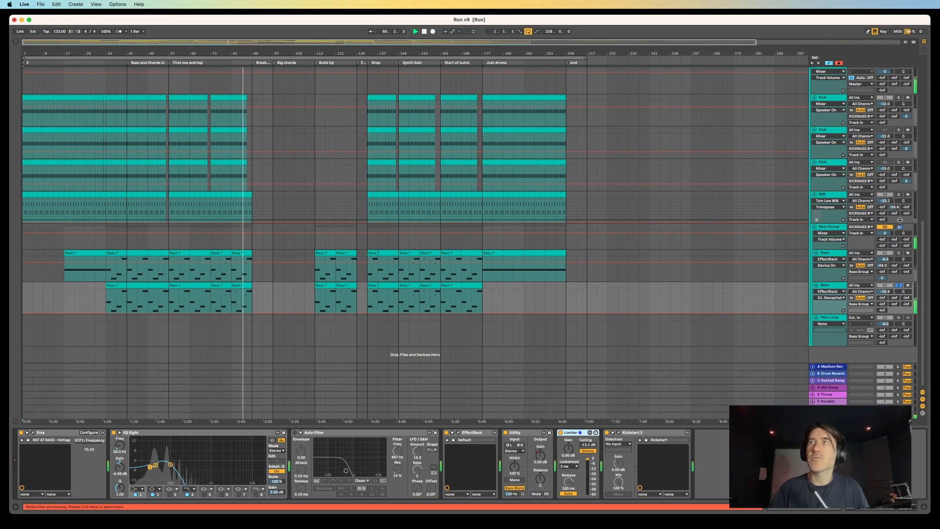
Step: Solo the Kickbass group, show its device chain, and play it from the "First vox and top" locator
left_click(828, 195)
left_click(898, 227)
scroll(828, 88, "up", 2)
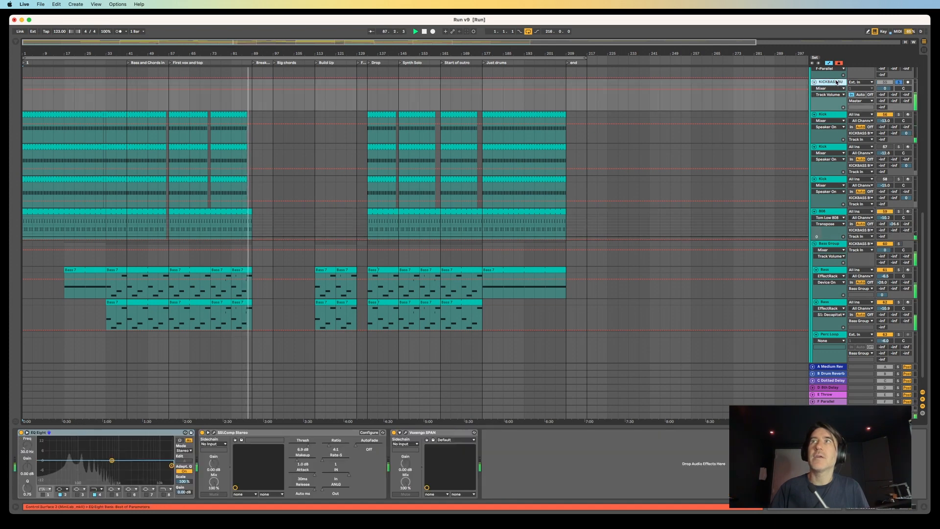
left_click(832, 82)
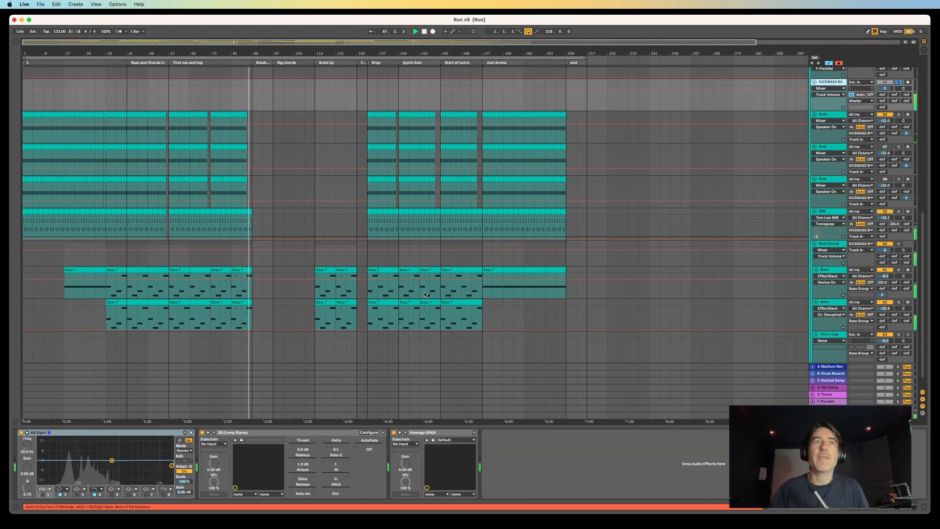
left_click(173, 64)
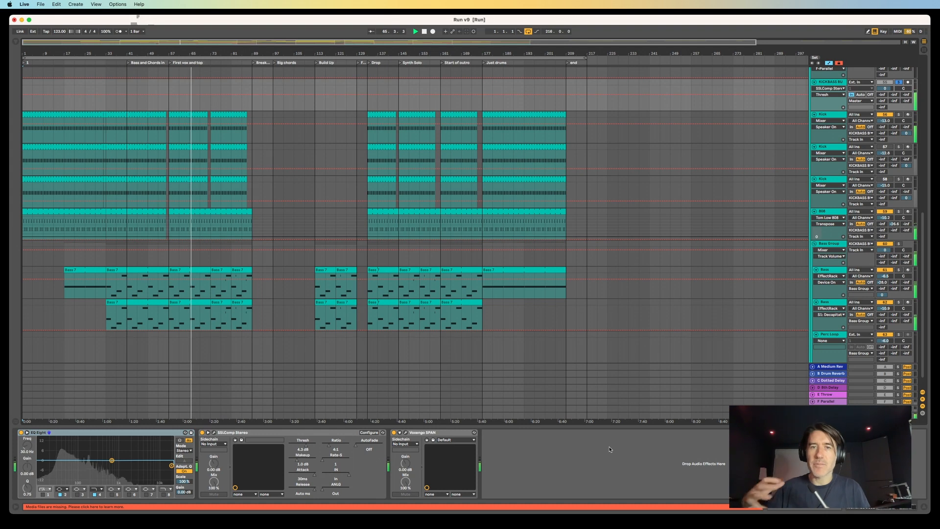
Step: Solo the Mids group and play it from just before the "Bass and Chords in" locator
scroll(844, 221, "up", 20)
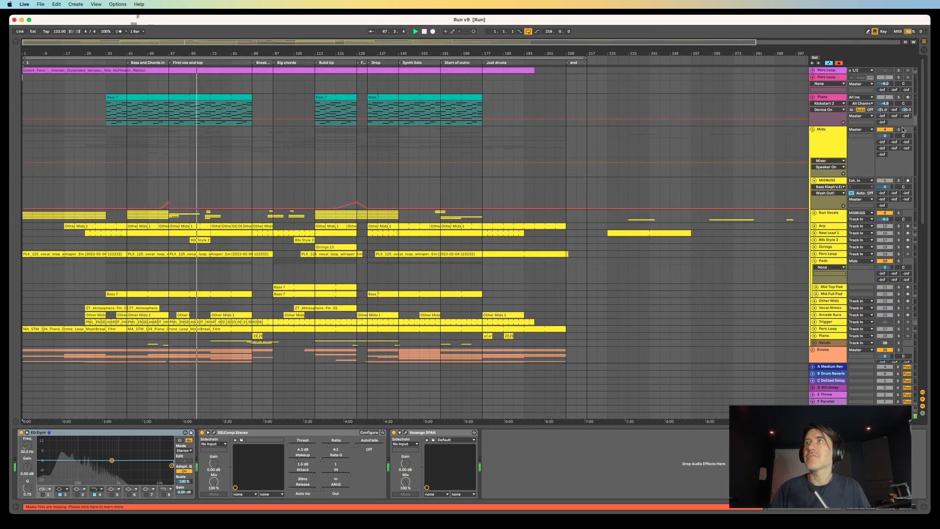
left_click(900, 130)
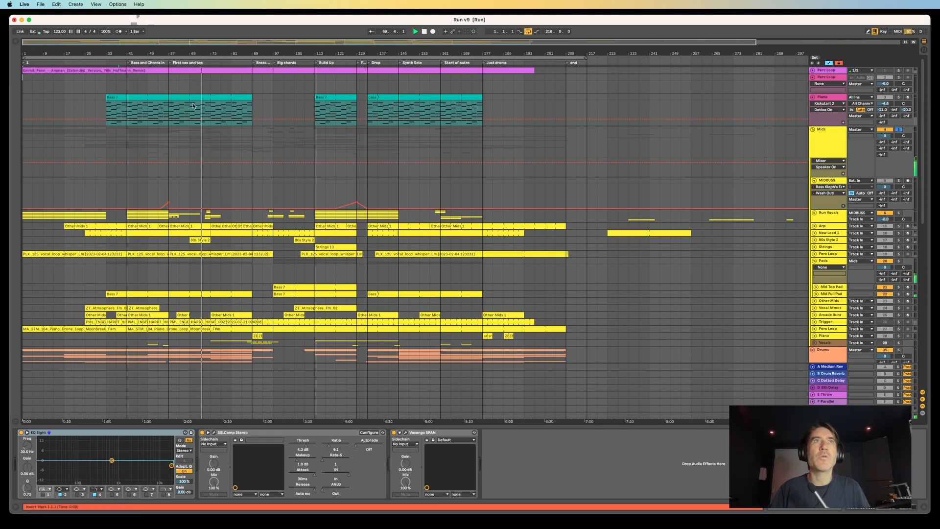
left_click(118, 62)
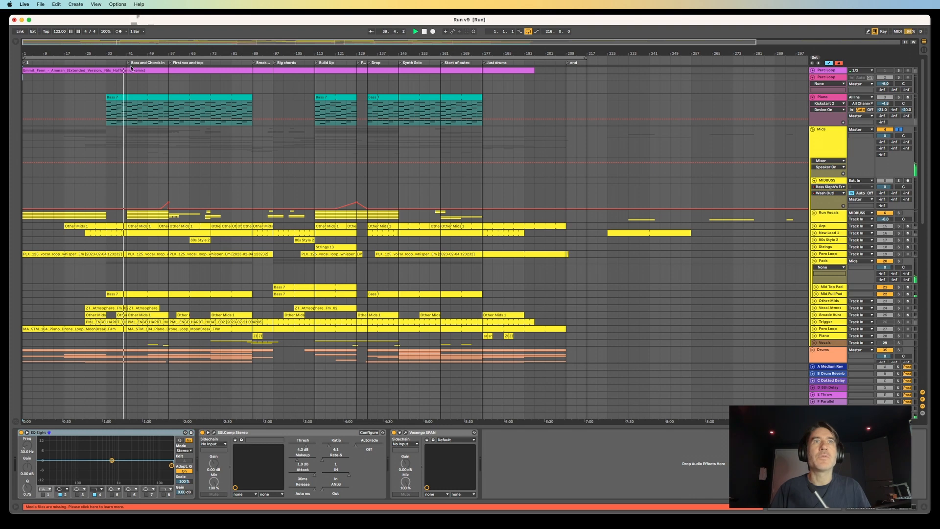
Step: Unfold the Run Vocals group, solo the MIDBUSS group, and examine the individual vocal tracks during playback
left_click(814, 213)
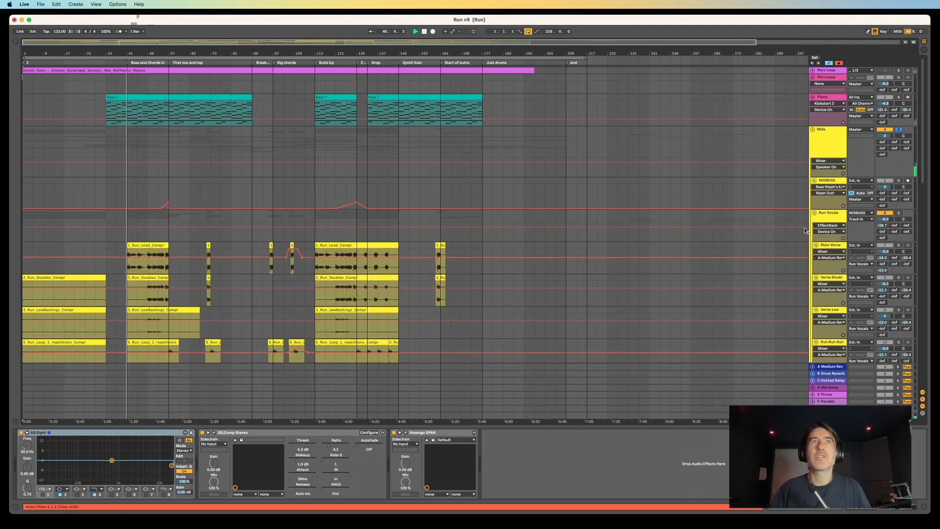
scroll(668, 257, "down", 3)
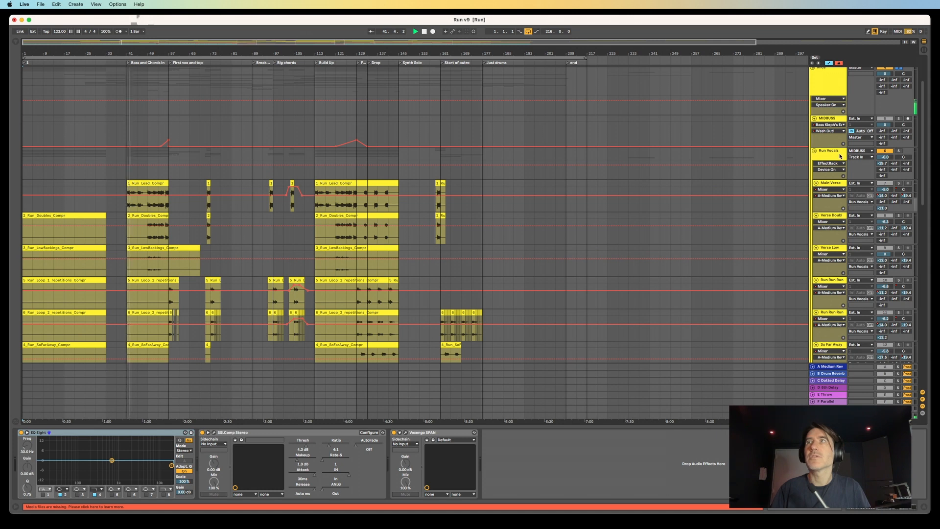
left_click(898, 151)
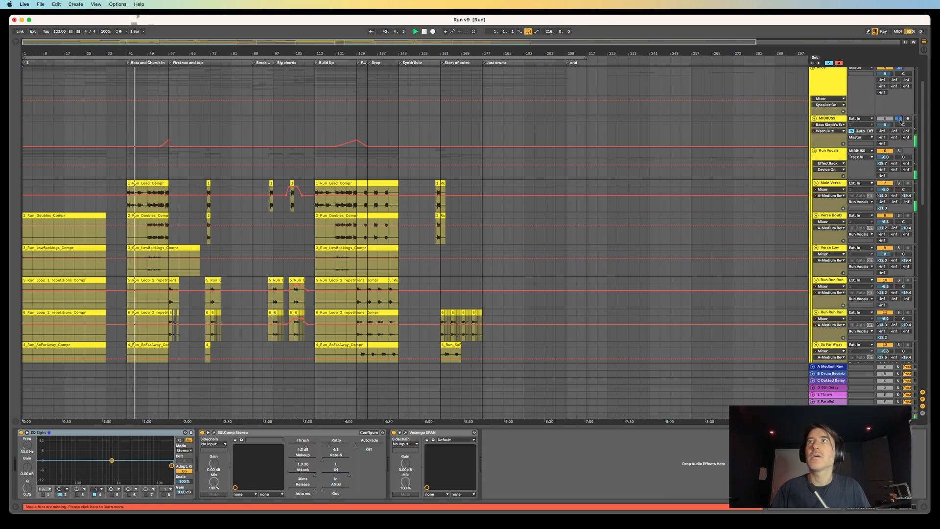
scroll(203, 212, "down", 2)
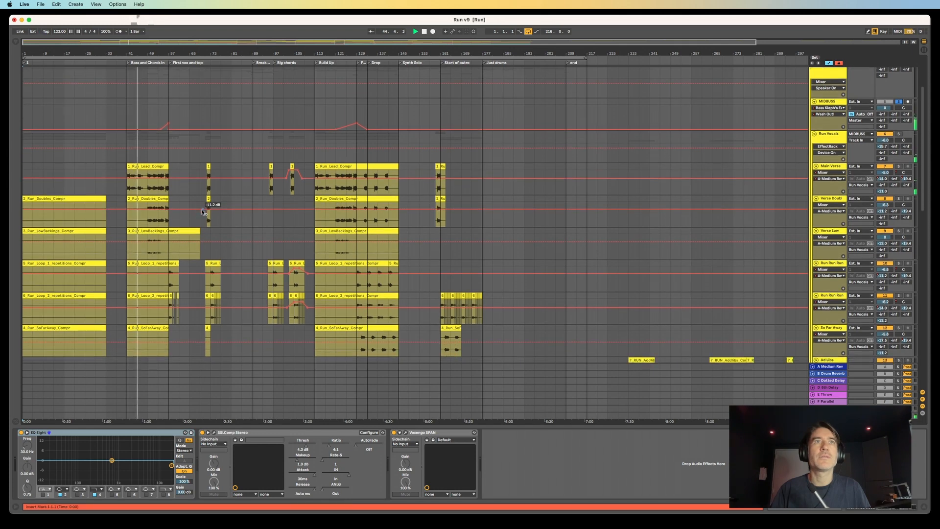
scroll(203, 212, "down", 2)
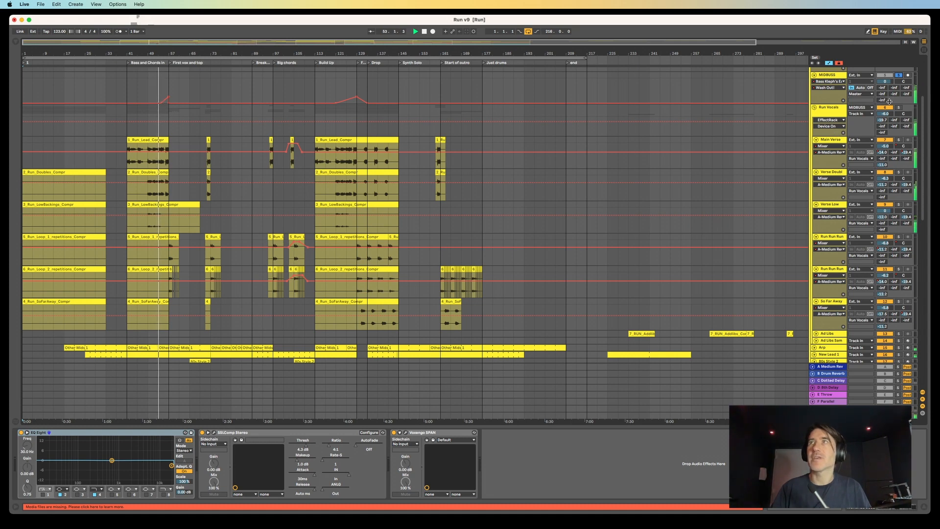
Step: Show the Run Vocals group's device chain, stop playback, and return to the "Bass and Chords in" locator
left_click(834, 134)
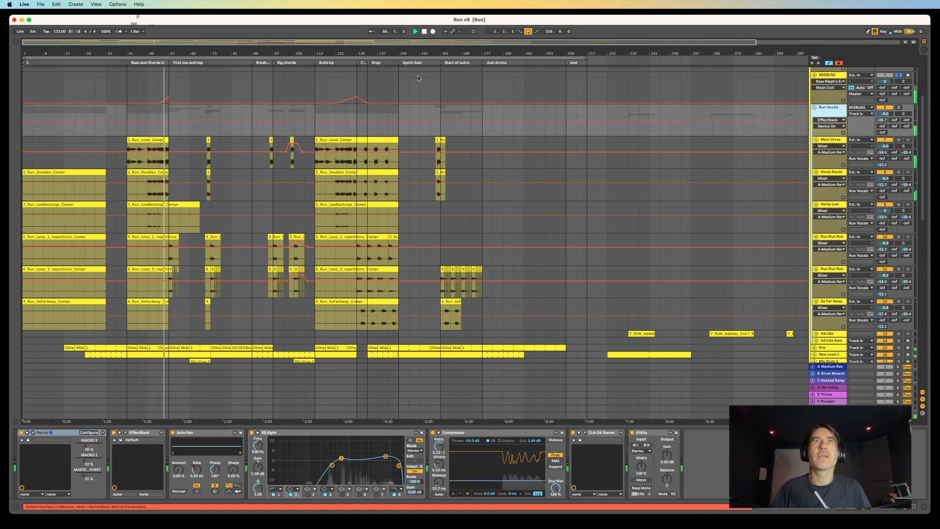
left_click(425, 31)
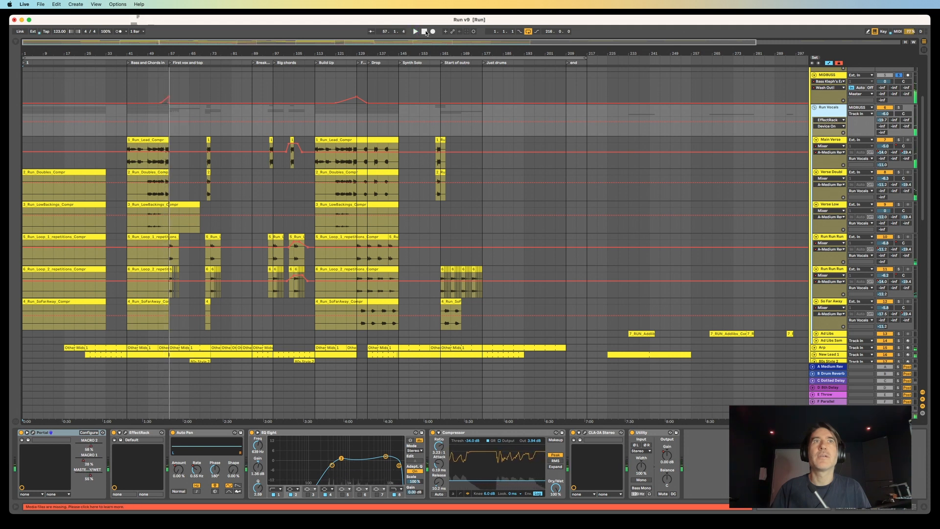
left_click(131, 64)
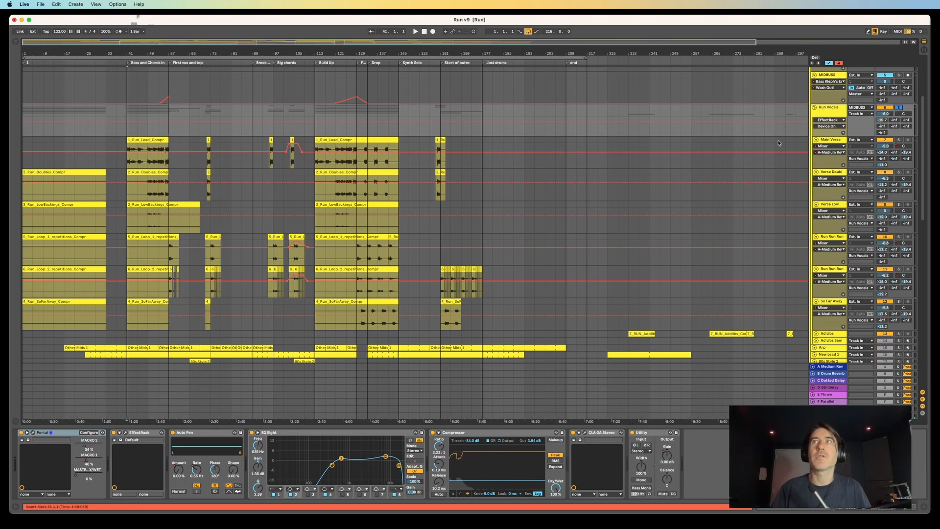
Step: Solo the Main Verse track and loop the "Bass and Chords in" section from bar 41 to bar 57
left_click(899, 140)
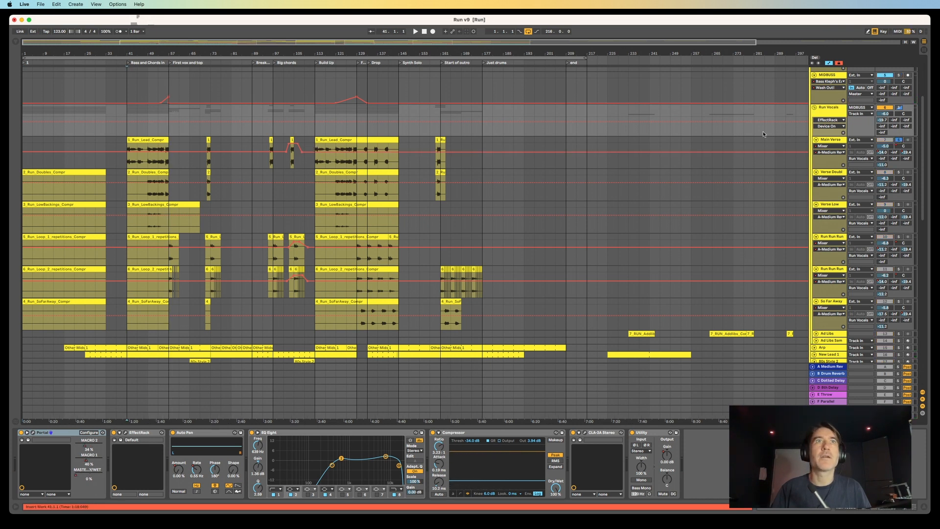
left_click_drag(127, 75, 166, 83)
left_click(40, 5)
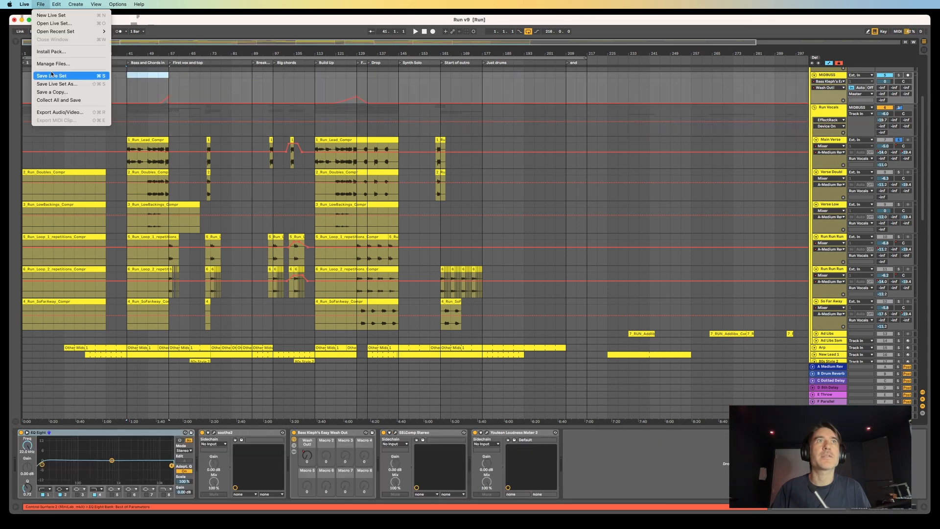
mouse_move(57, 4)
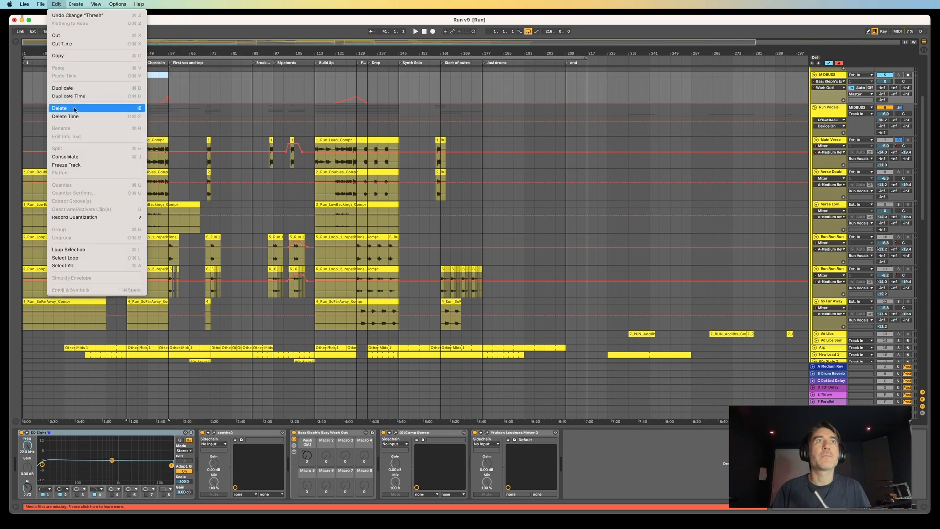
left_click(68, 249)
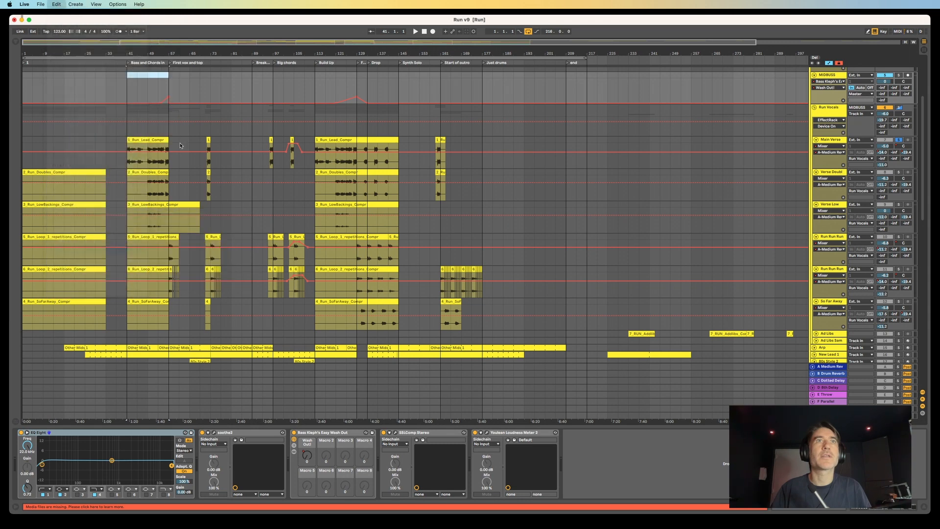
left_click(153, 57)
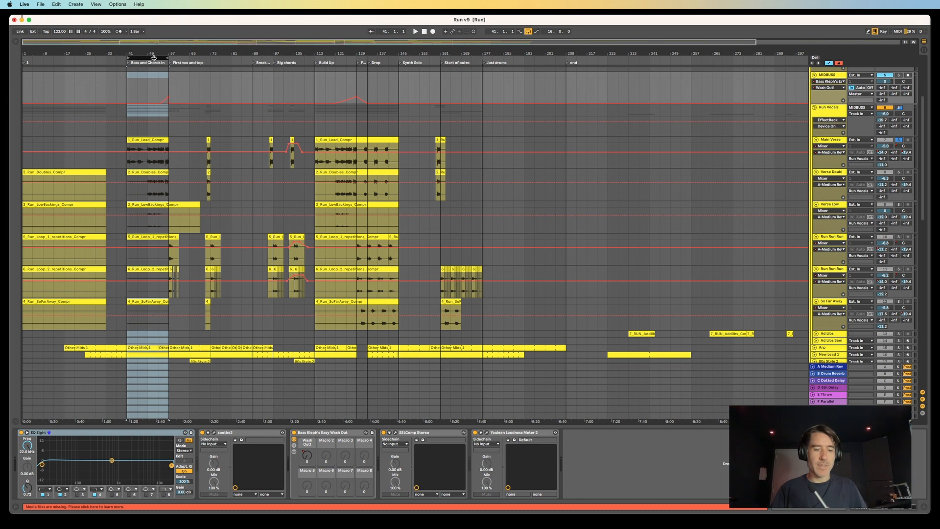
Step: Play the looped section and compare the Main Verse, Verse Doubl and Verse Low tracks soloed separately and together
key("space")
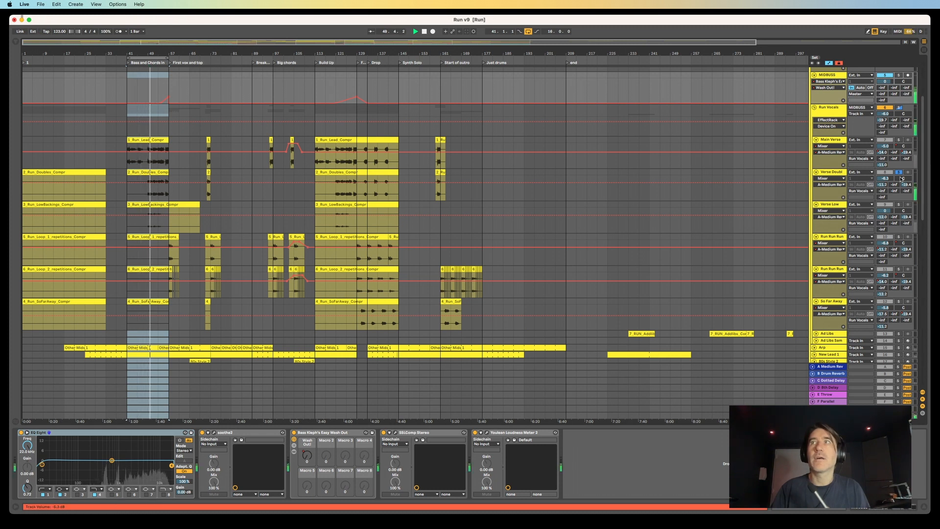
left_click(899, 140)
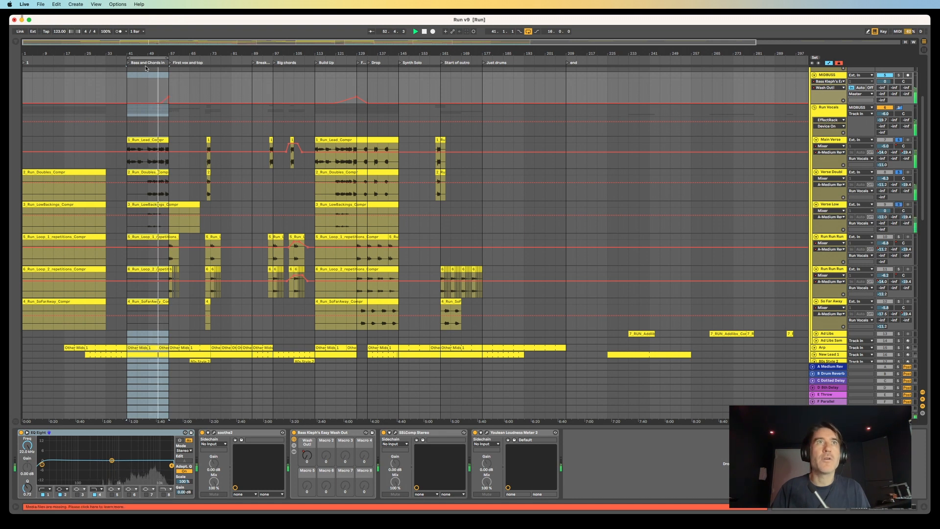
left_click(146, 68)
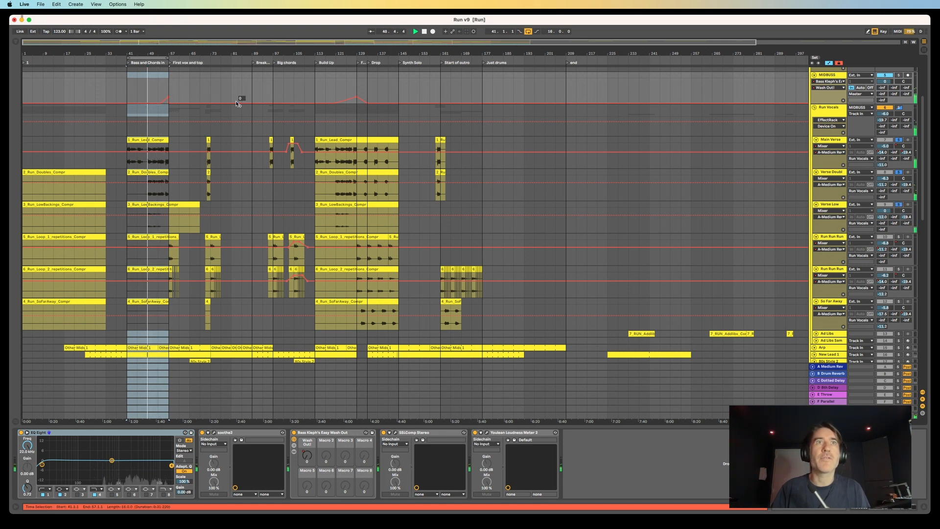
left_click(899, 204)
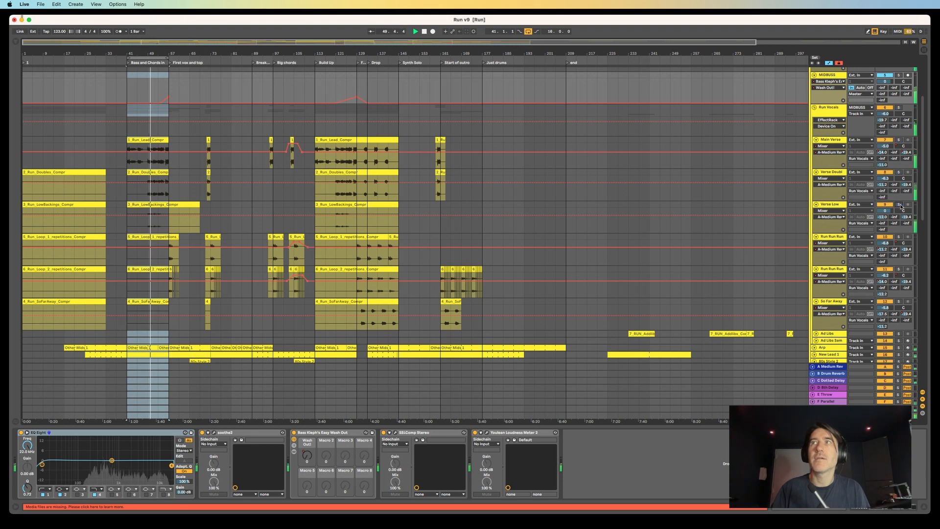
left_click(900, 204)
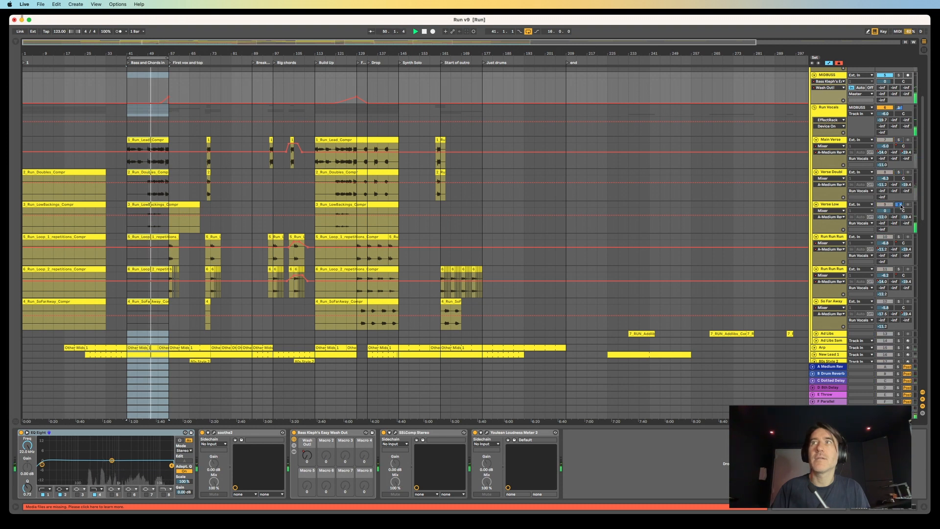
left_click(898, 172, "super")
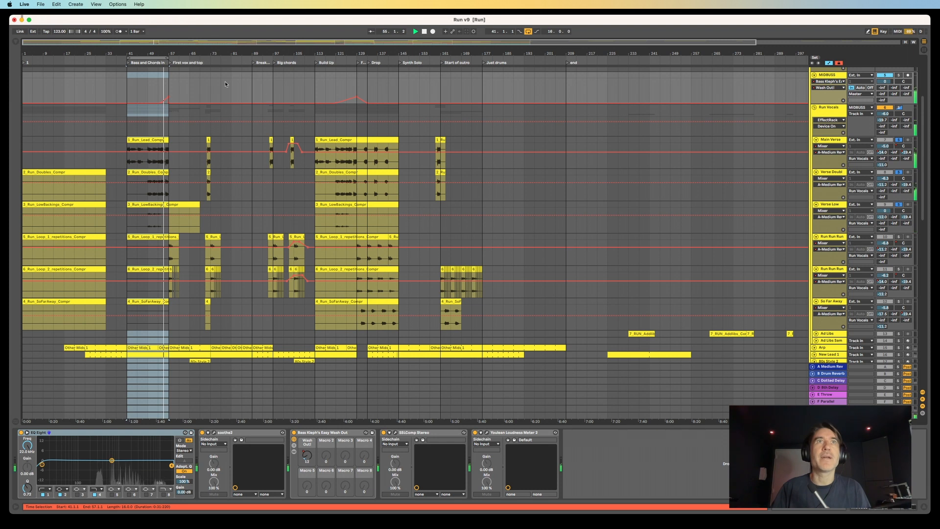
Step: Stop playback, clear the individual vocal solos, and play the looped section with the whole Run Vocals group soloed
left_click(424, 31)
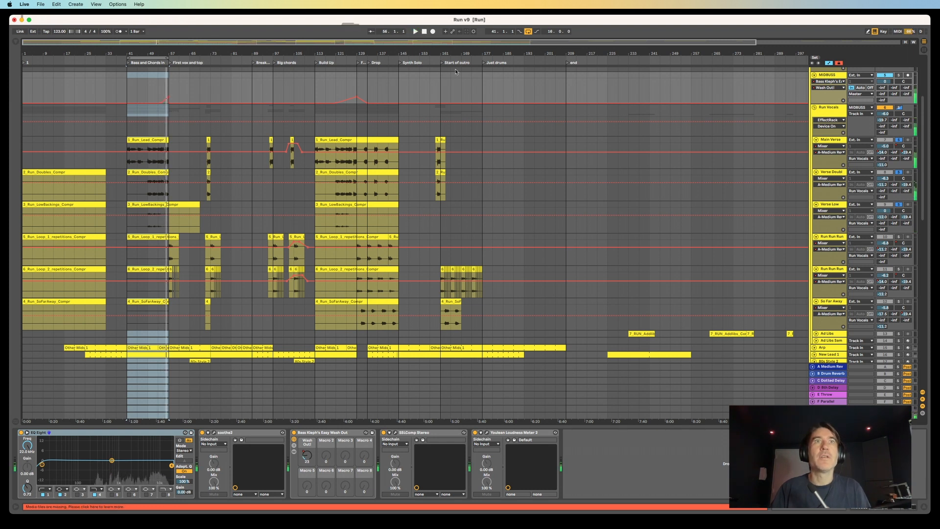
left_click(899, 107)
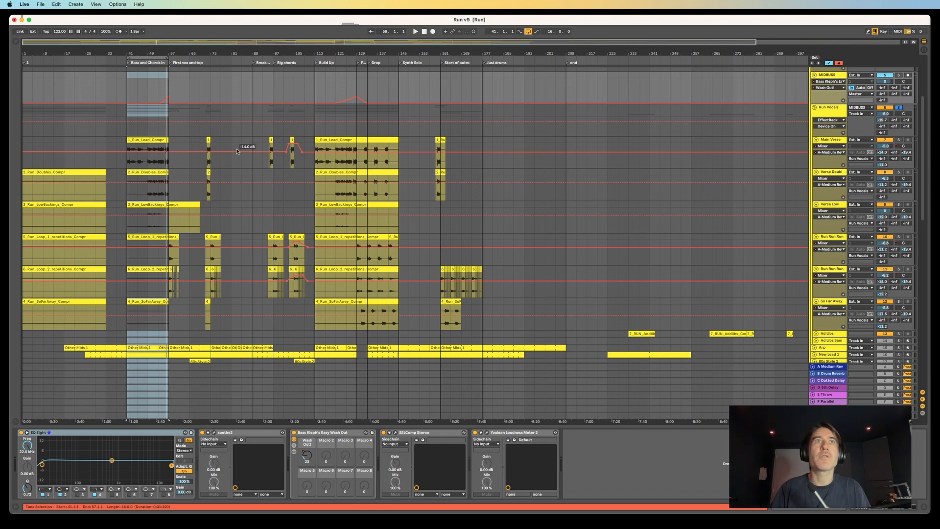
key("space")
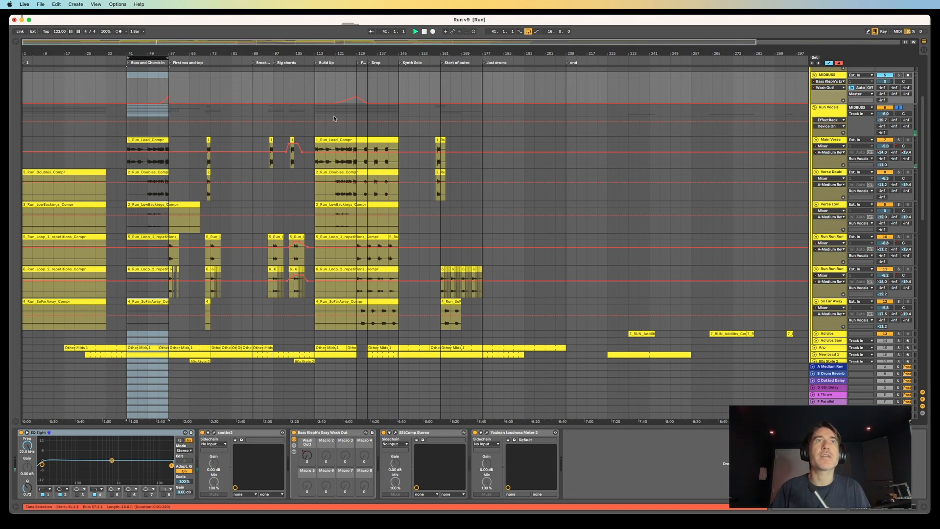
Step: Examine the device chains of the Main Verse, Verse Doubl and Verse Low tracks one after another
left_click(834, 140)
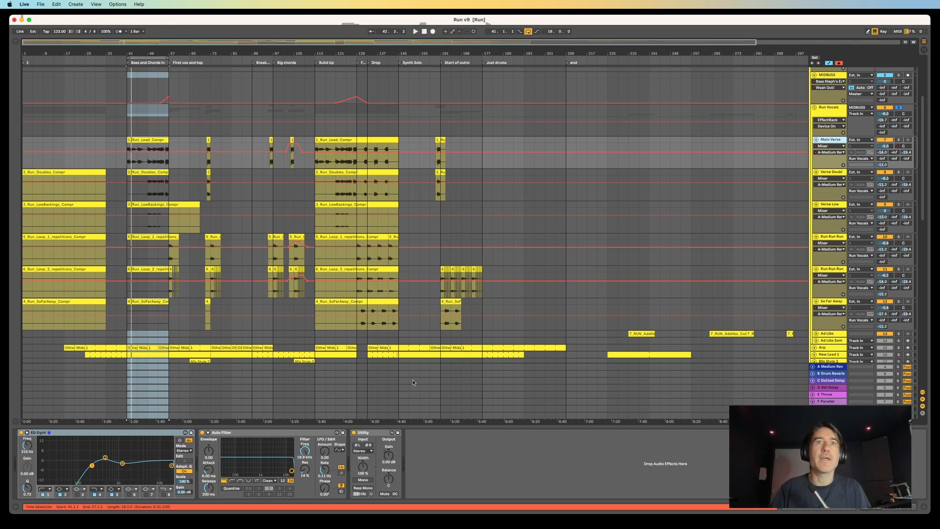
left_click(837, 173)
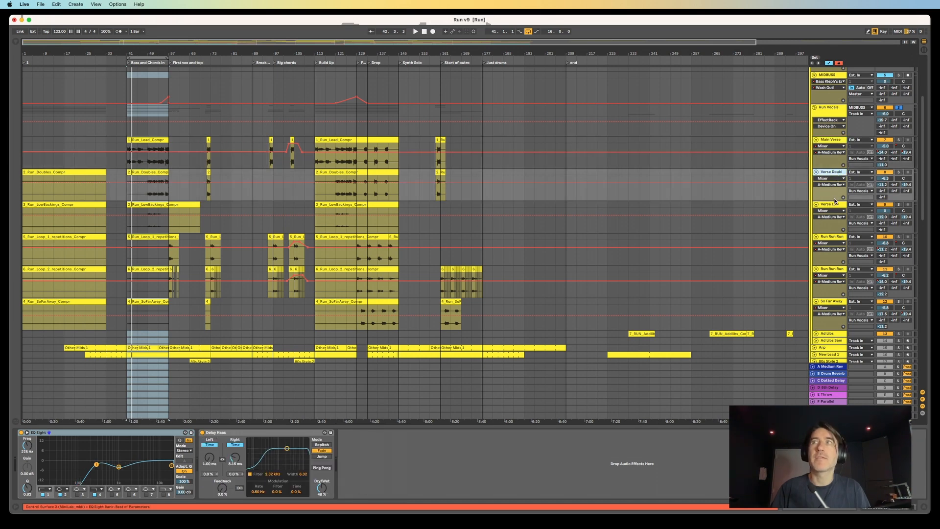
left_click(836, 204)
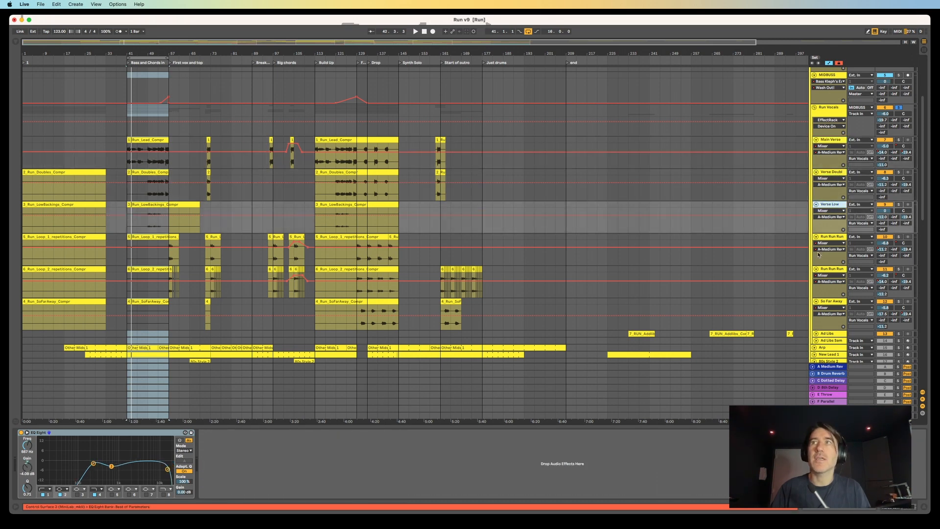
Step: Show the Run Vocals group's device chain and play the start of the looped section through it
left_click(833, 110)
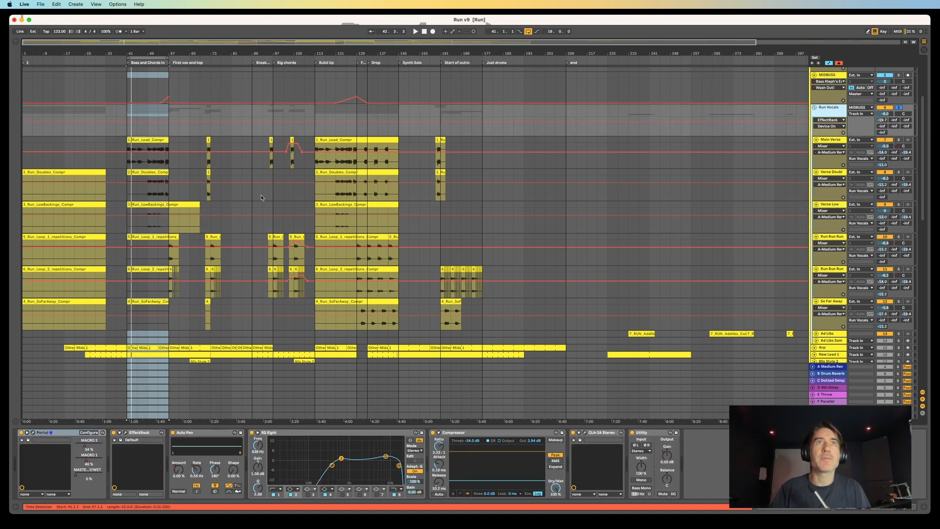
left_click(157, 65)
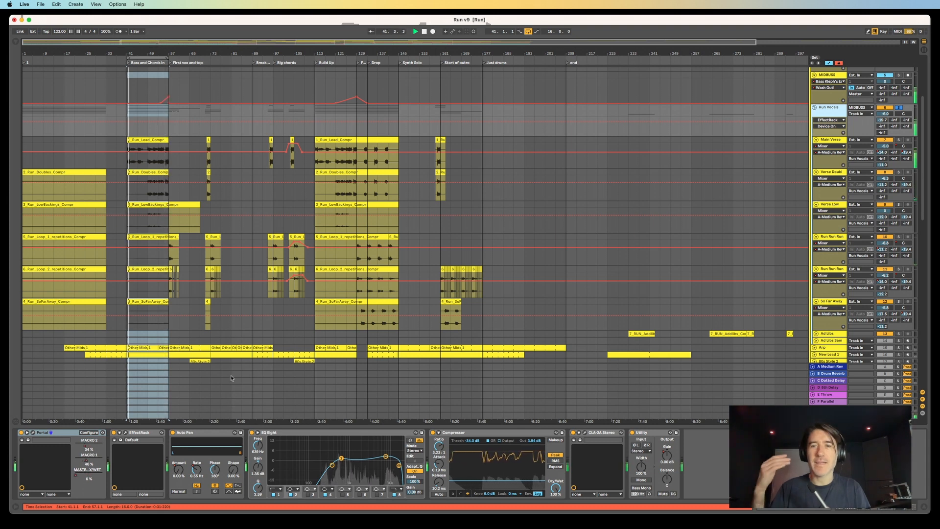
key("space")
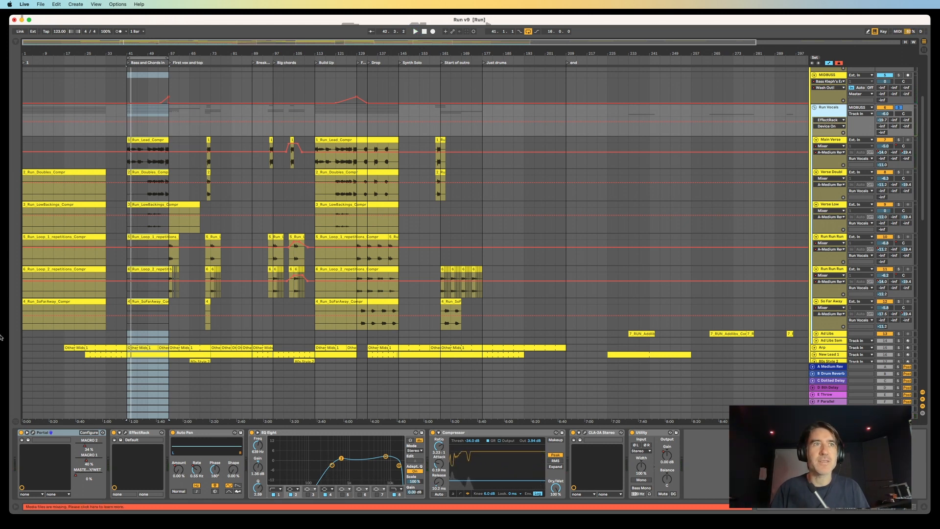
Step: Open the Portal plug-in on the Run Vocals group, set its XY control to 38 and 30, and play the looped section
left_click(38, 434)
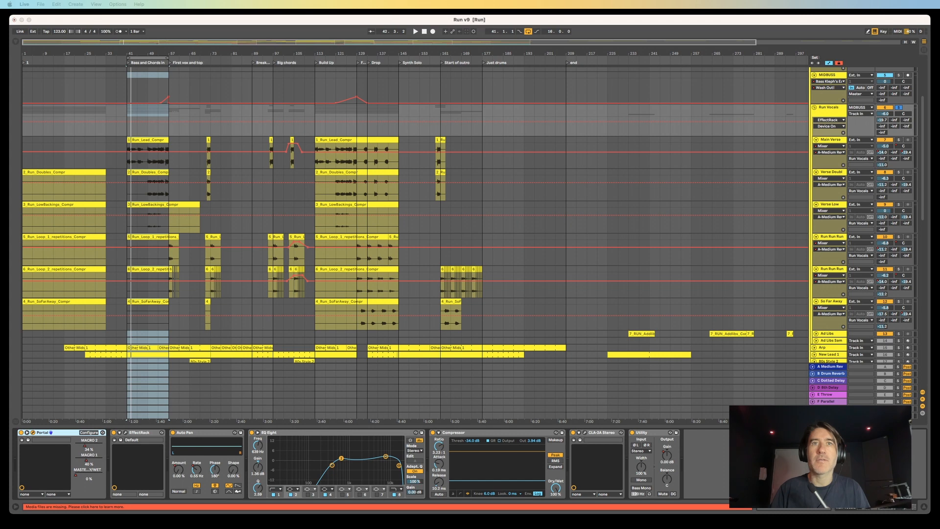
left_click_drag(445, 214, 455, 152)
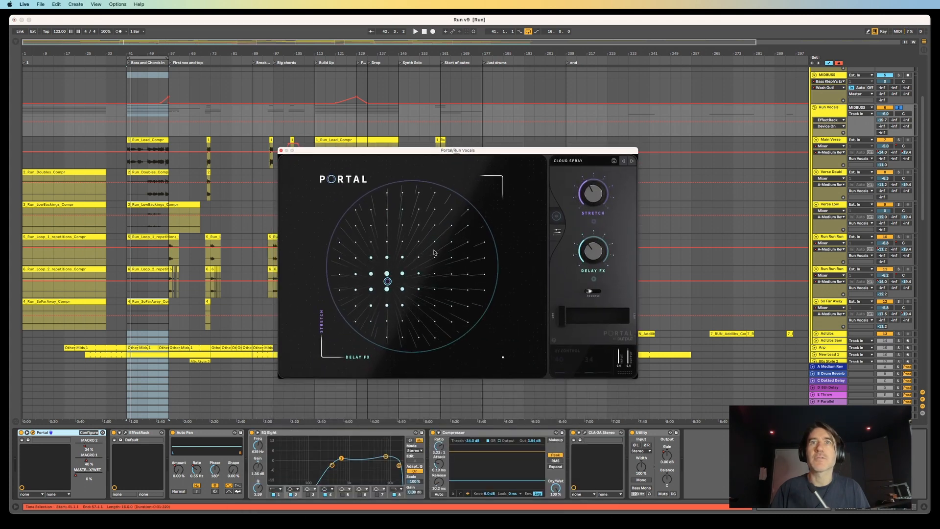
left_click_drag(387, 281, 445, 245)
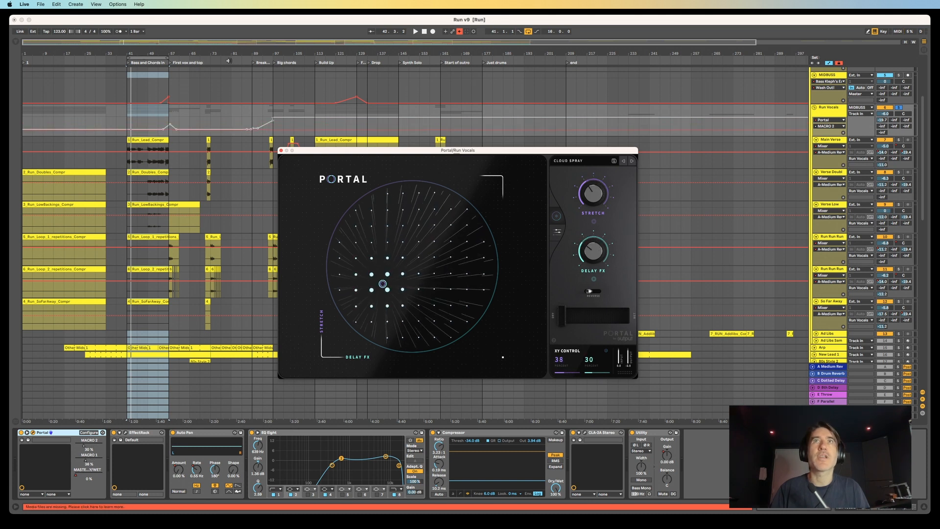
mouse_move(161, 57)
left_mouse_down()
mouse_move(152, 58)
mouse_move(166, 57)
left_mouse_up()
key("space")
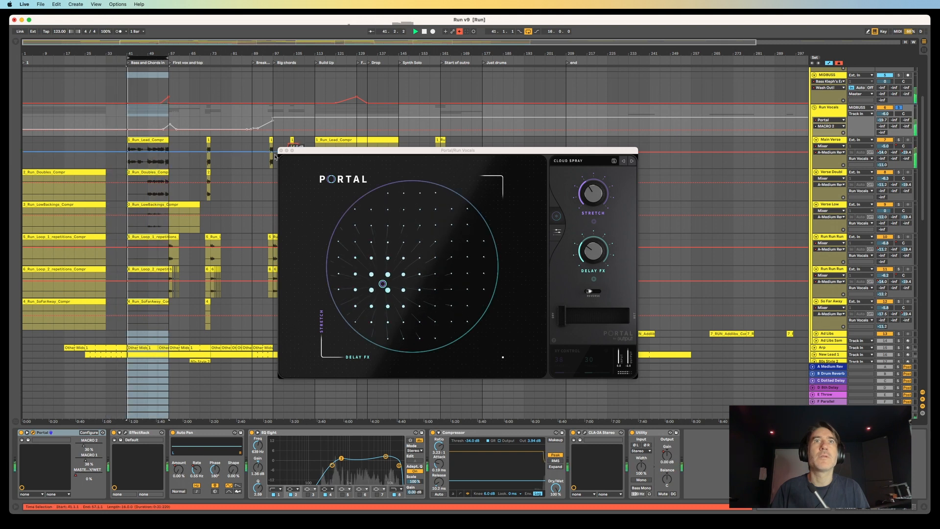
Step: Audition several XY positions in the Portal plug-in on the Run Vocals group with its dry/wet raised to 100
left_click(418, 264)
left_click_drag(419, 264, 432, 245)
left_click_drag(563, 315, 626, 315)
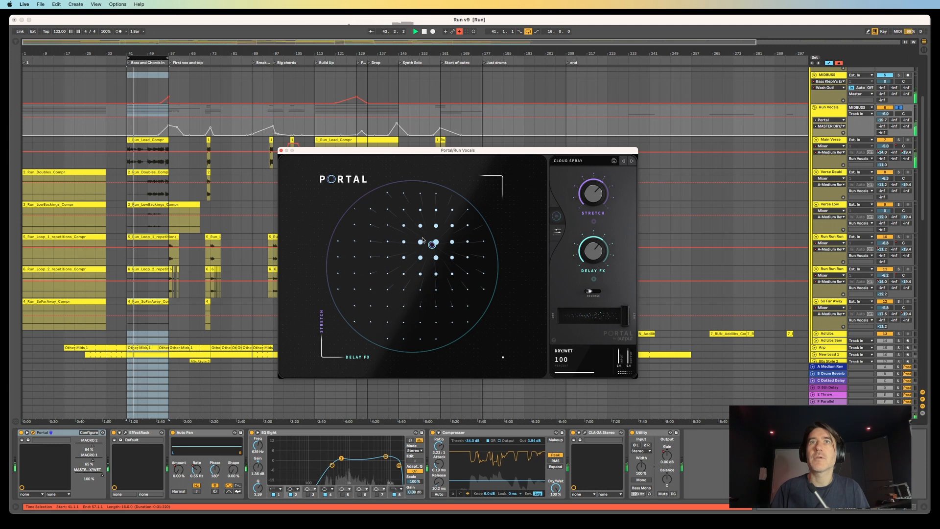
left_click_drag(425, 238, 372, 289)
left_click_drag(481, 274, 421, 273)
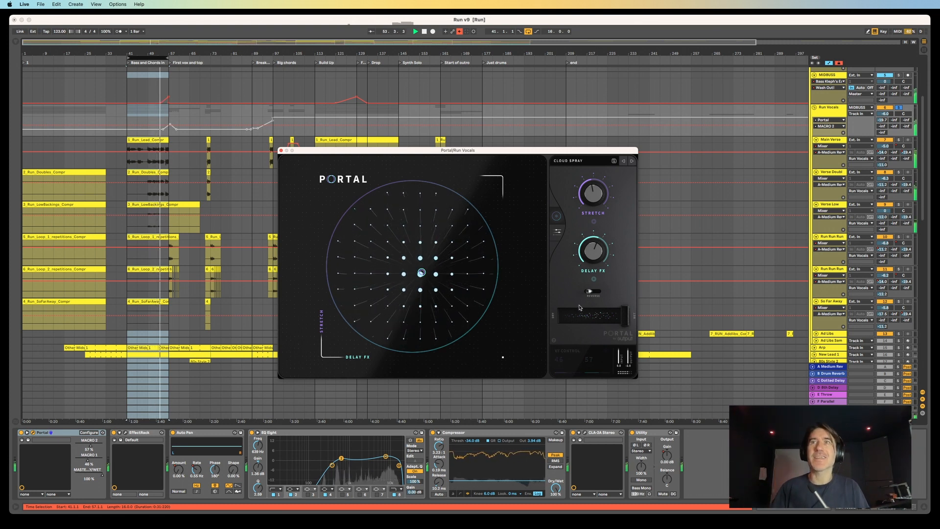
Step: Re-enable the overridden automation so it controls Portal again, and close the plug-in window
left_click(459, 32)
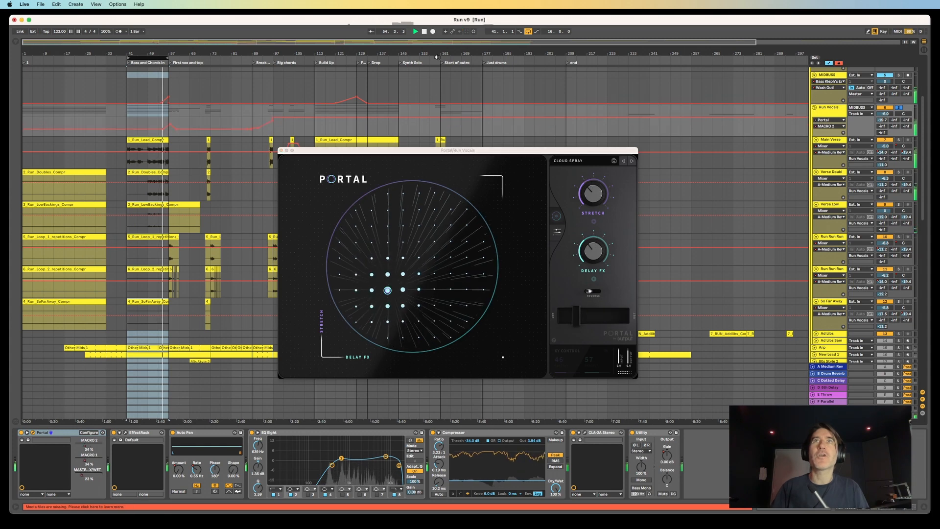
left_click(280, 151)
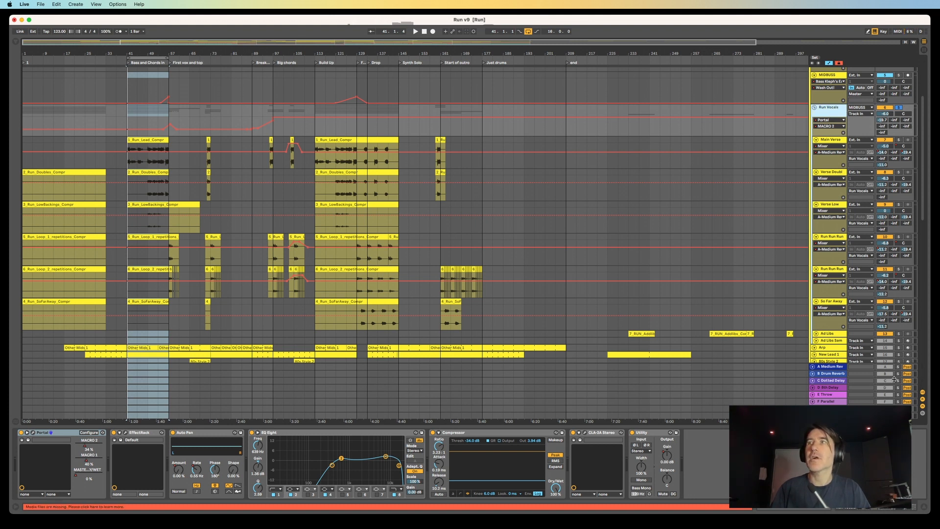
Step: Play the looped section, comparing the MIDBUSS group soloed with the full mix
key("space")
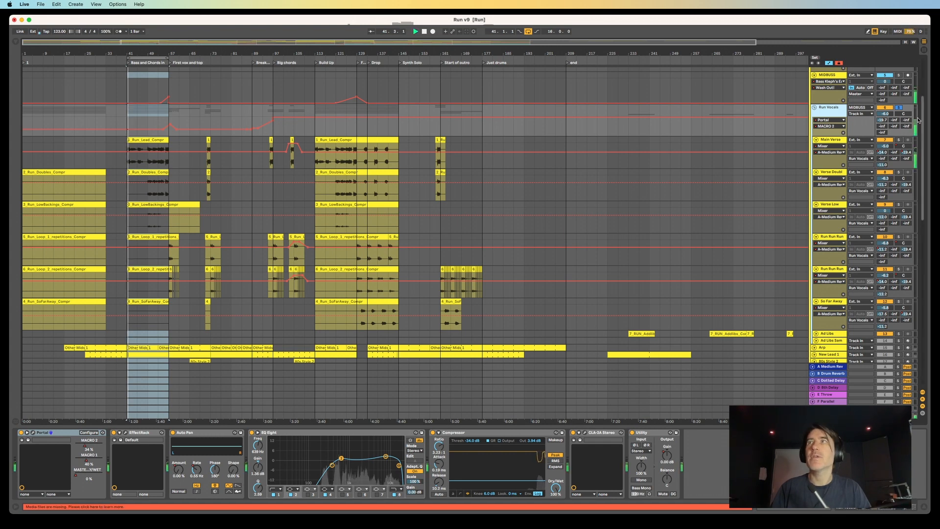
left_click(899, 77)
left_click(899, 76)
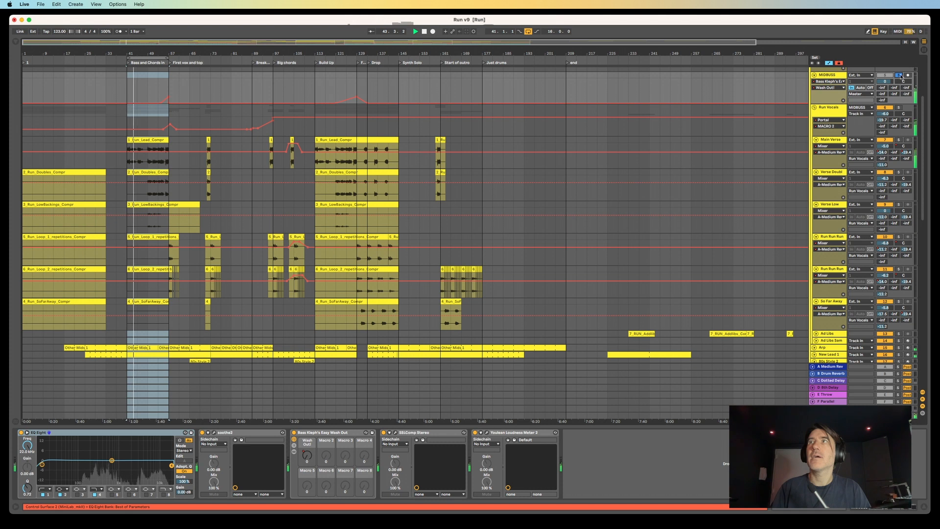
left_click(899, 76)
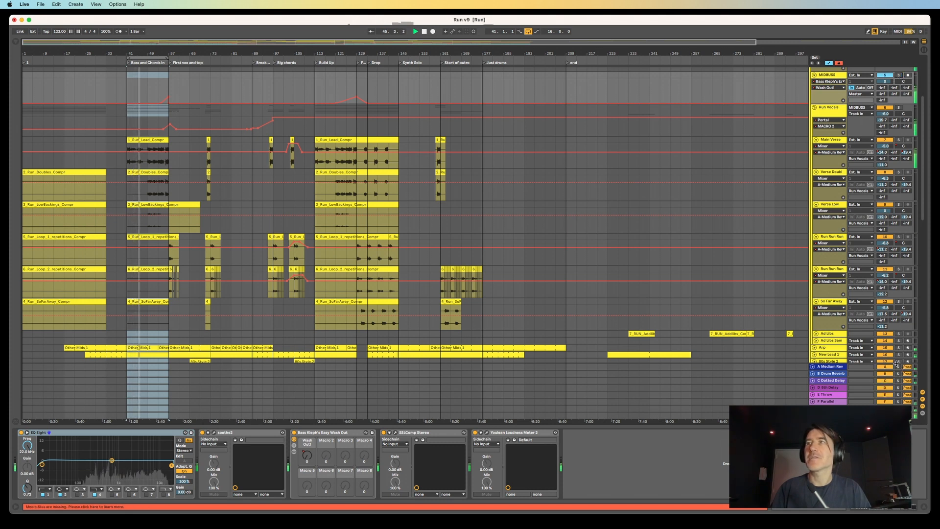
Step: Solo the A Medium Rev, B Drum Reverb and C Dotted Delay returns together with the Run Vocals group
left_click(898, 367, "super")
left_click(898, 373, "super")
left_click(898, 381, "super")
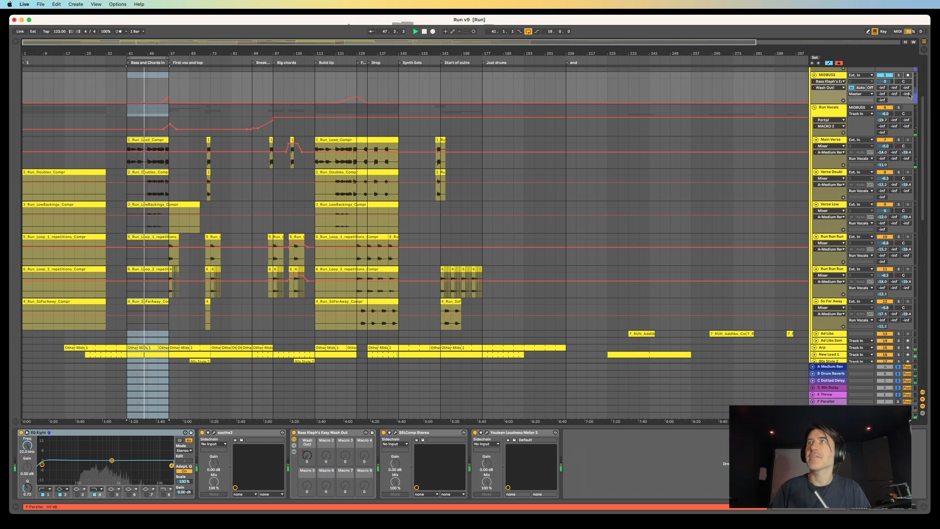
left_click(899, 107, "super")
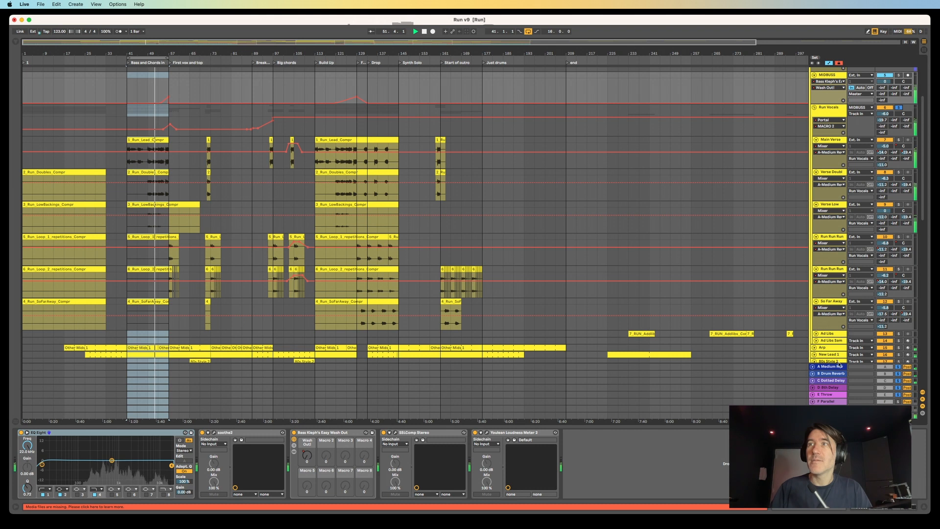
Step: Examine the A Medium Rev return's device chain, including its EQ Eight and the Kickstart 2 settings
left_click(822, 367)
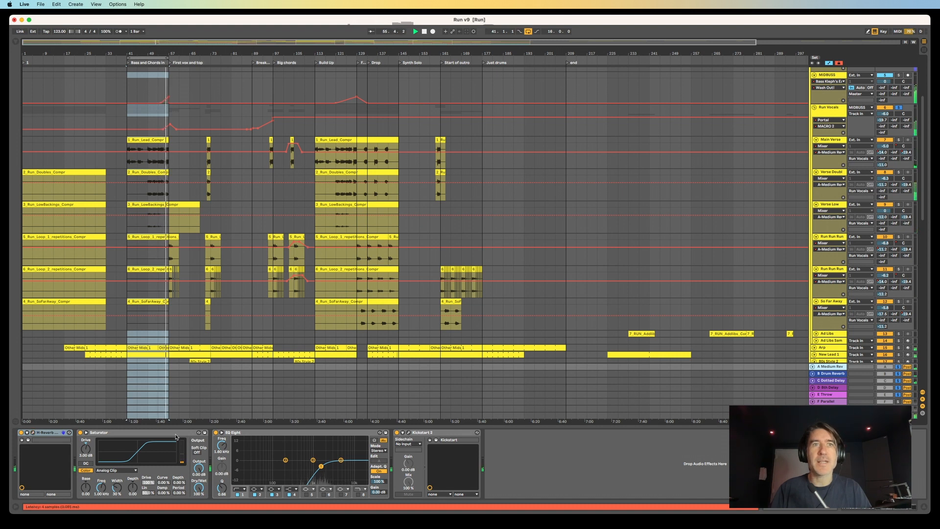
left_click(315, 469)
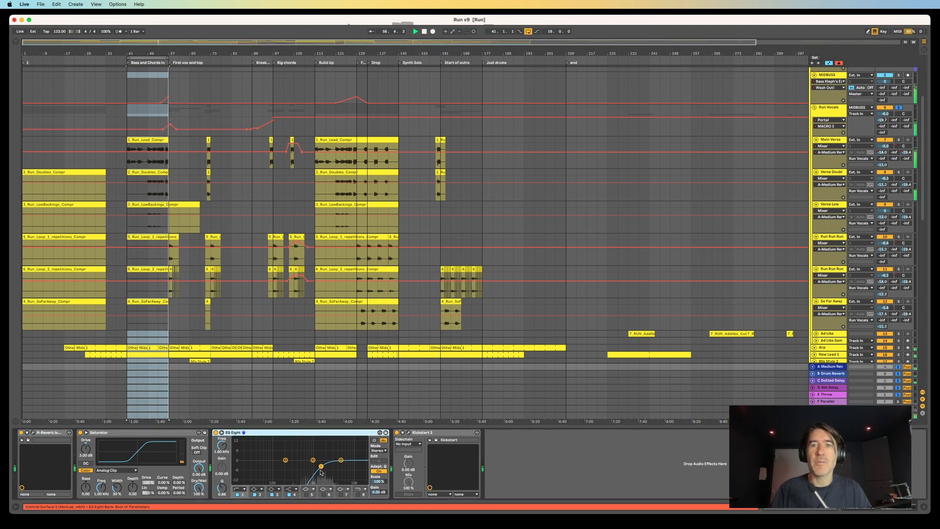
left_click(408, 433)
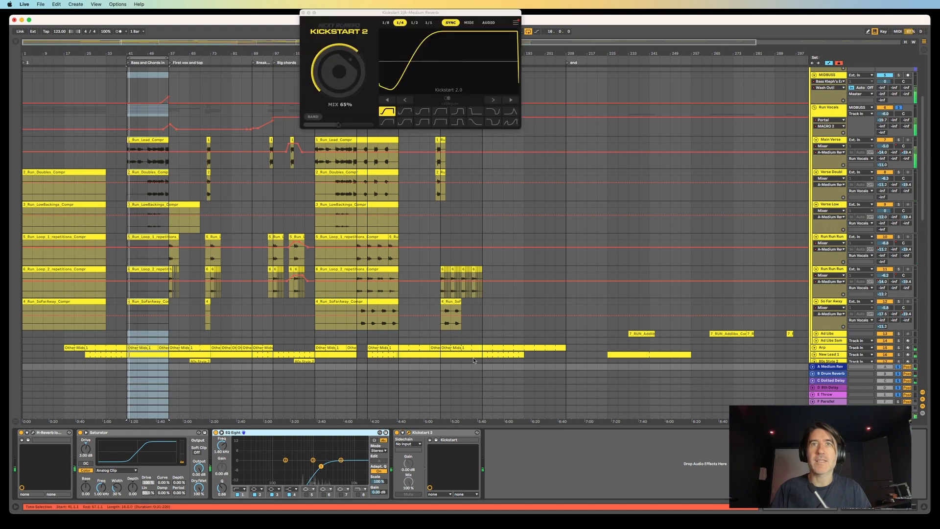
left_click(303, 13)
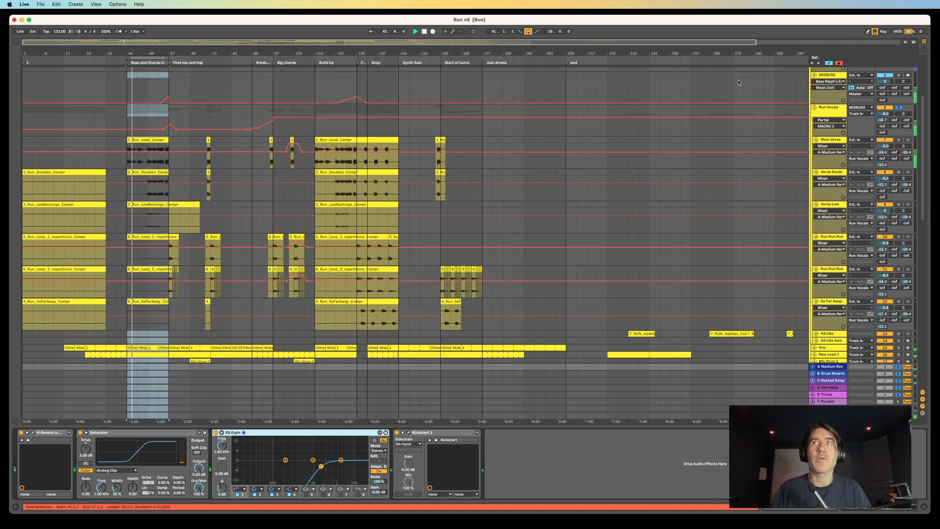
Step: Examine the device chains of the Drum Reverb, Dotted Delay and D delay returns, ending back on Medium Rev
left_click(834, 373)
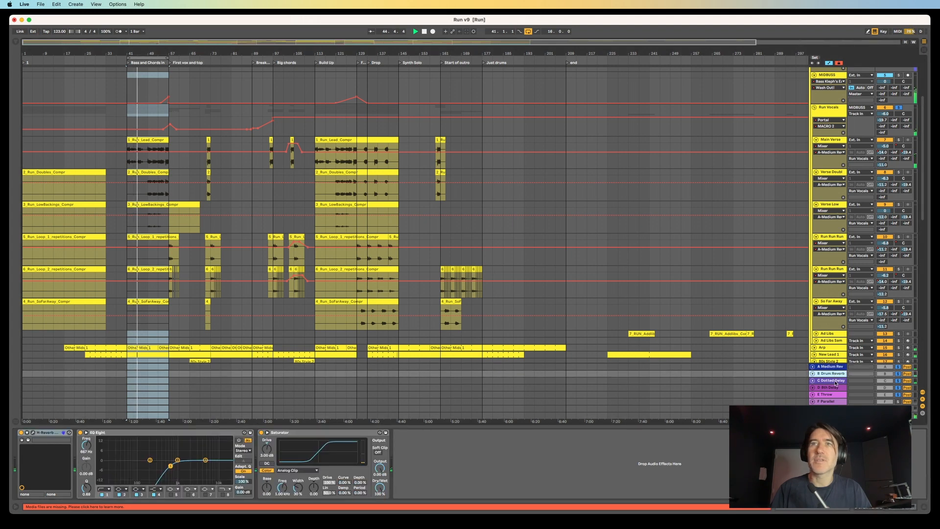
left_click(836, 381)
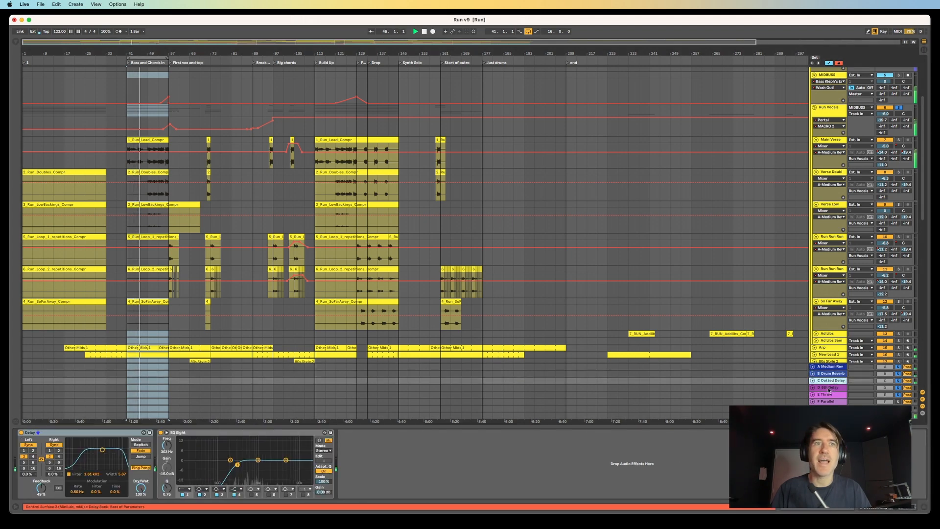
left_click(833, 387)
left_click(837, 367)
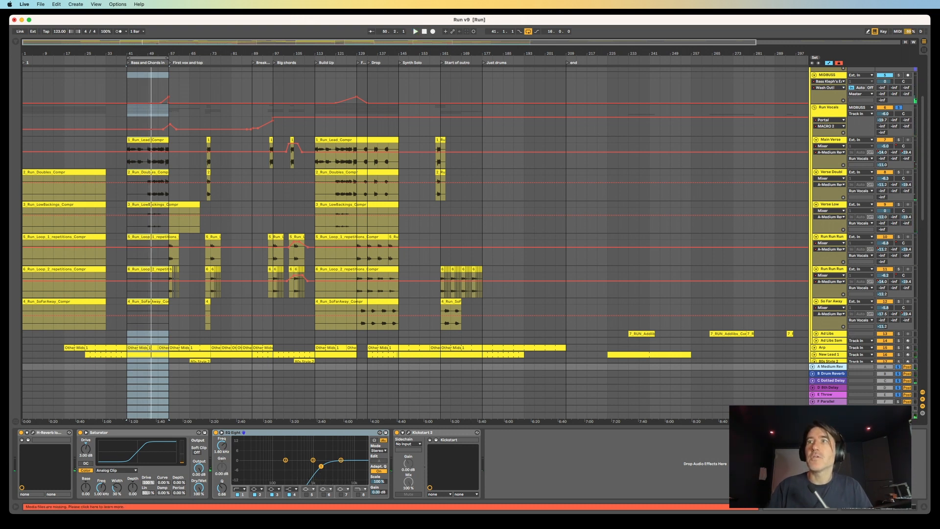
Step: Raise the low cut in the G Widener return's EQ Eight to about 387 Hz and examine its Chorus and Delay Haas devices
left_click(831, 408)
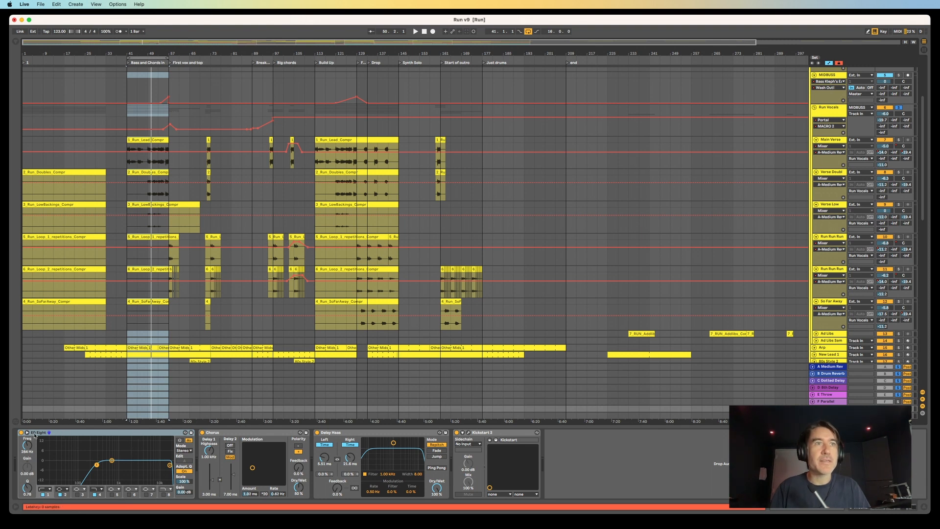
left_click_drag(97, 465, 103, 466)
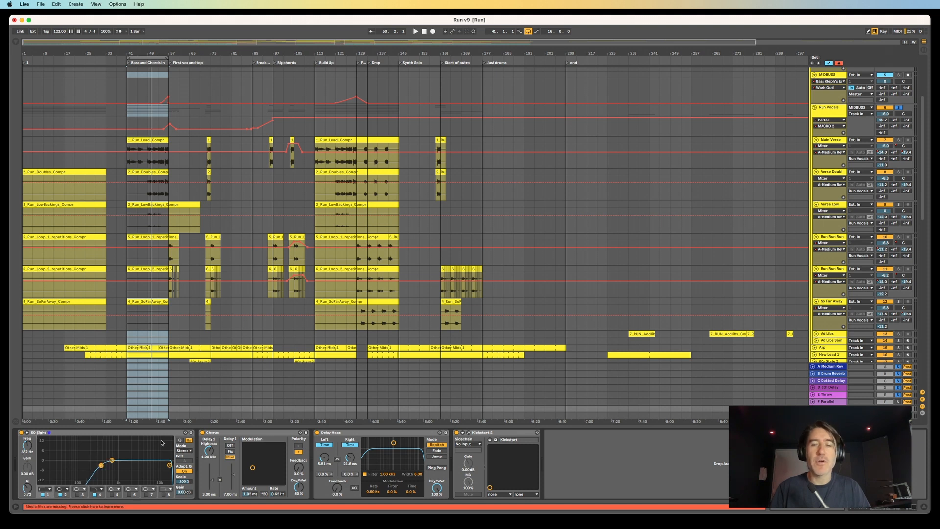
left_click(232, 434)
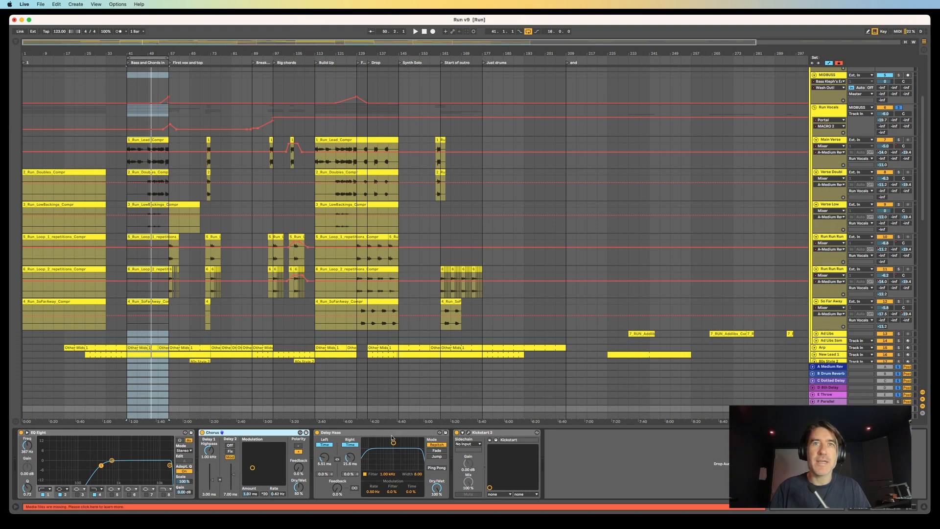
left_click(421, 434)
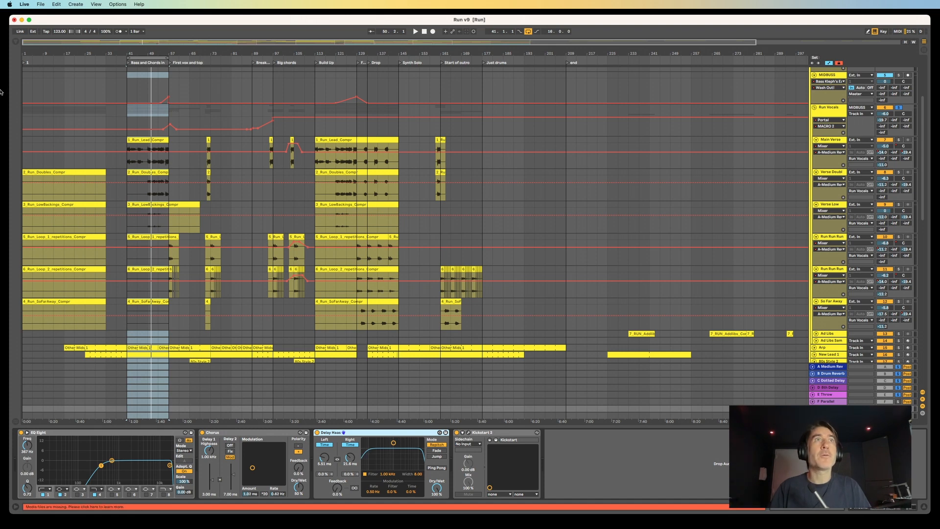
Step: Insert the kHs Haas plug-in from the VSTs collection between Delay Haas and Kickstart 2 on the Widener return
left_click(15, 44)
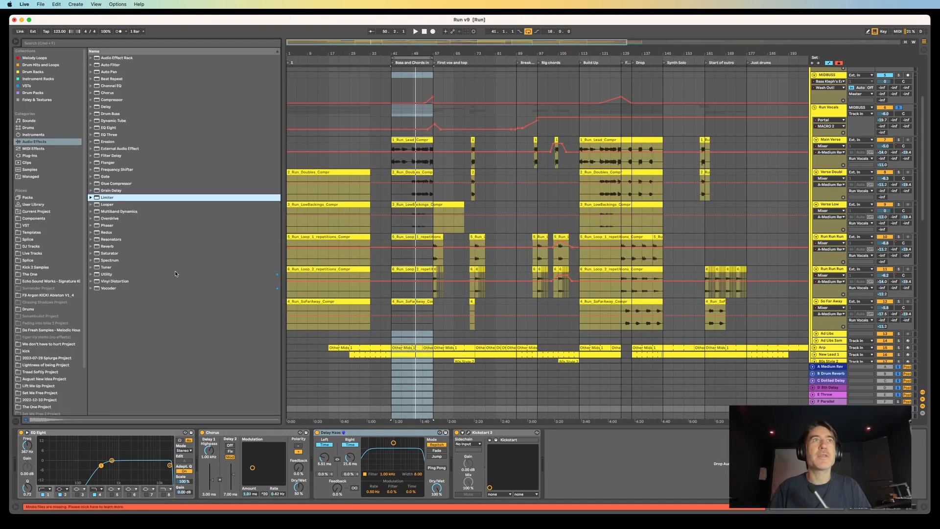
left_click(30, 85)
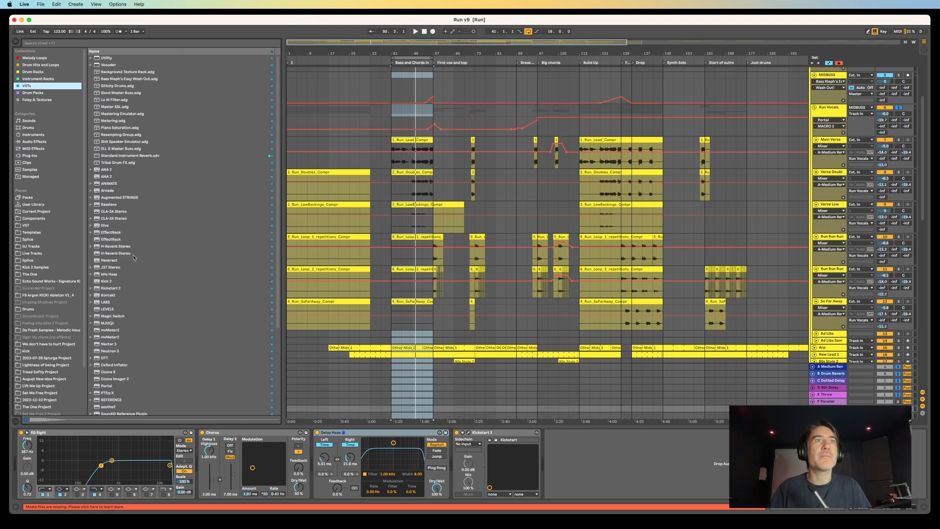
left_click(111, 276)
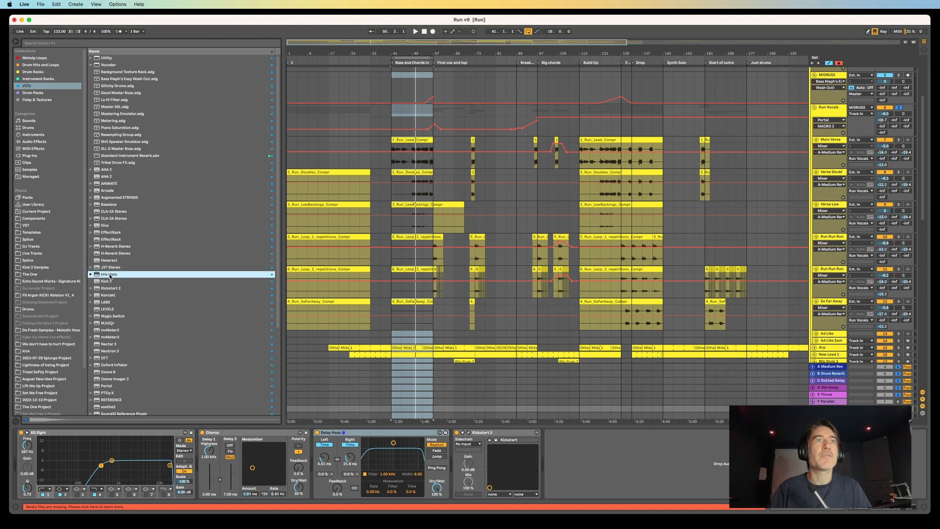
left_click_drag(393, 392, 453, 447)
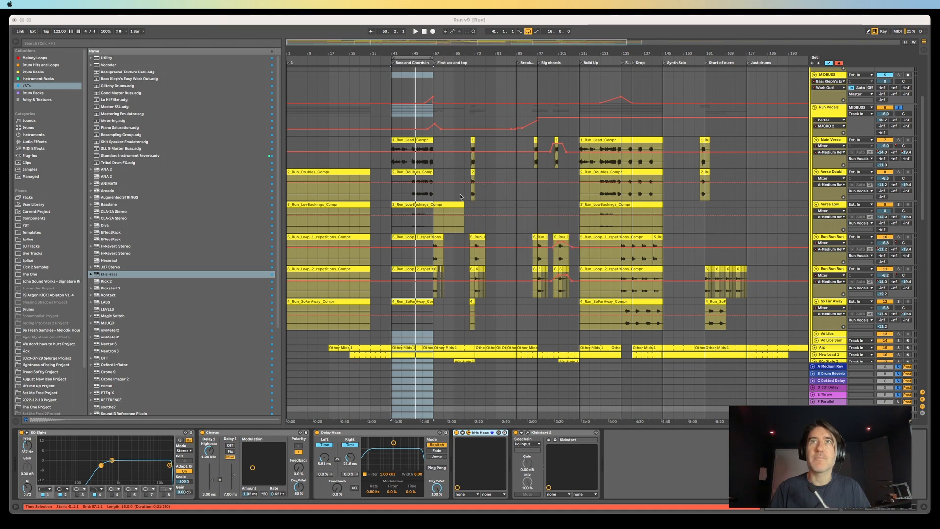
Step: Close the kHs Haas window and delete the plug-in from the Widener return
left_click_drag(538, 183, 530, 186)
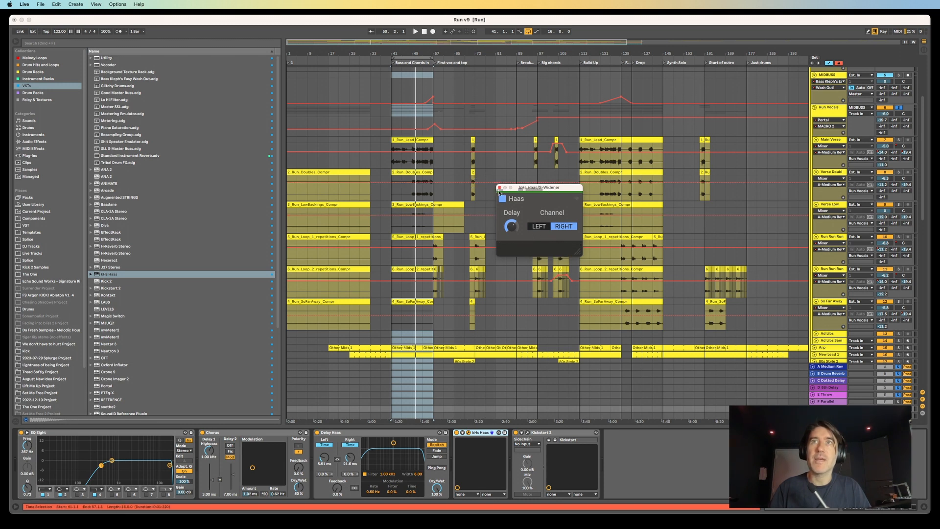
left_click(499, 188)
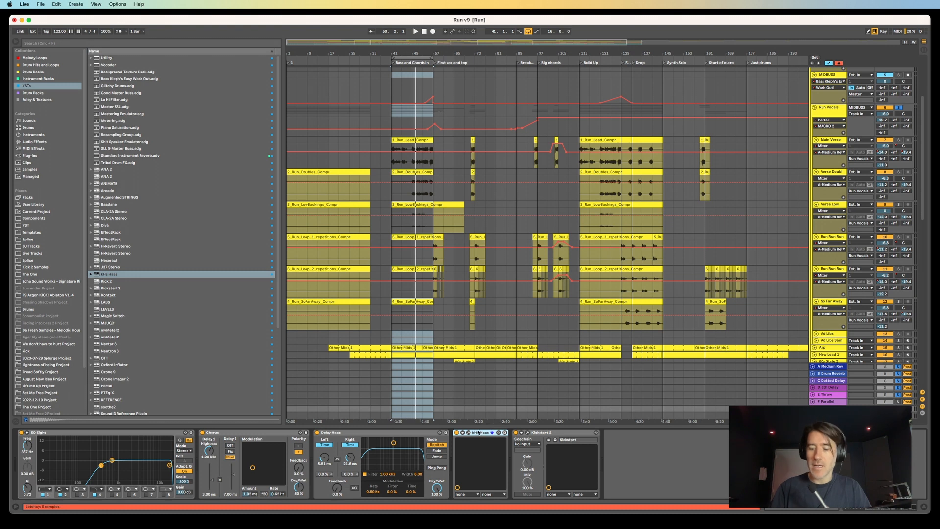
key("Delete")
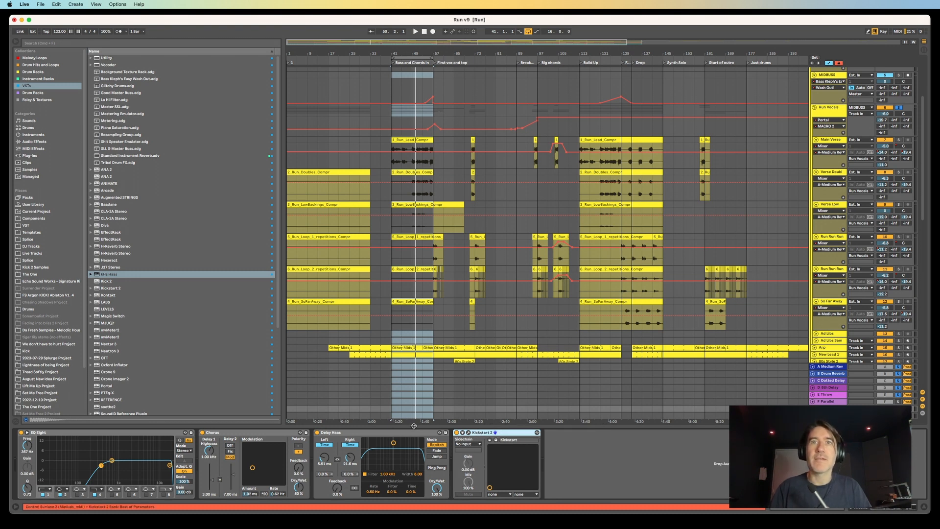
Step: Examine the Delay Haas device and the Kickstart 2 settings on the Widener return
left_click(384, 434)
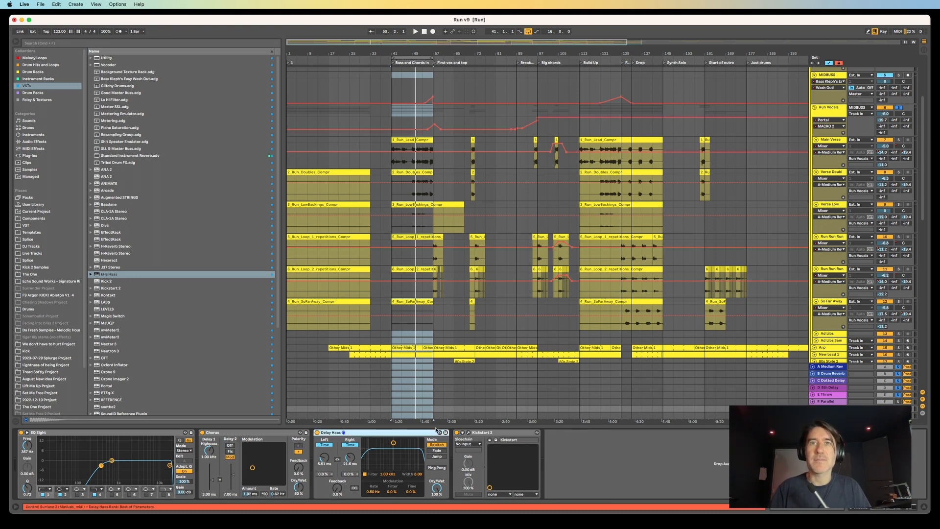
left_click(466, 433)
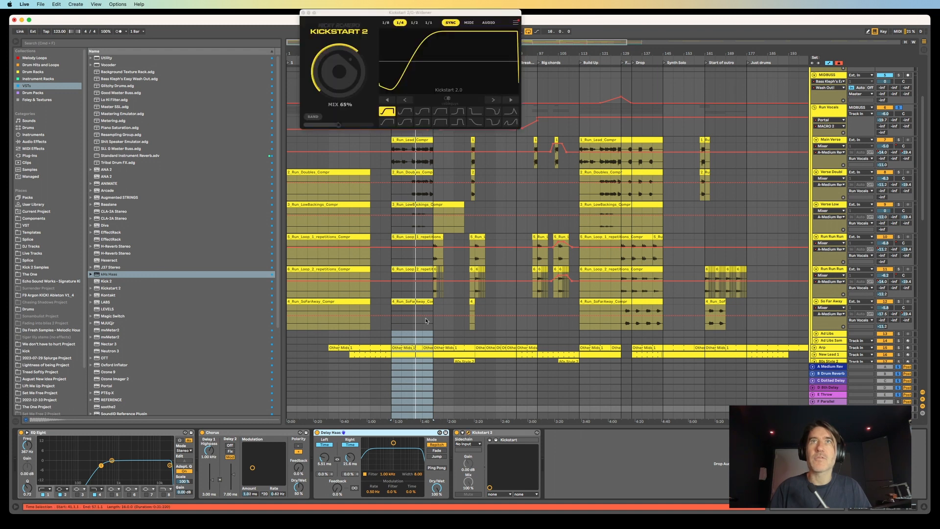
left_click(302, 13)
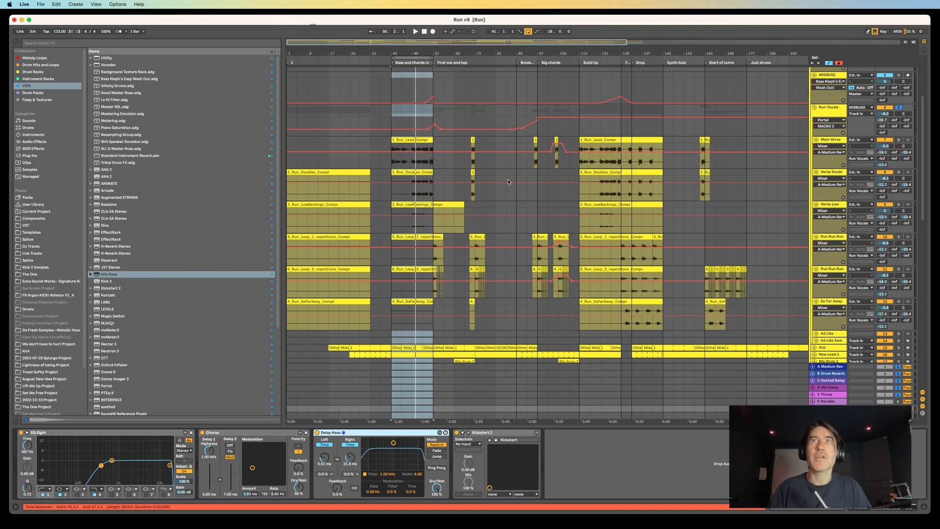
left_click(524, 432)
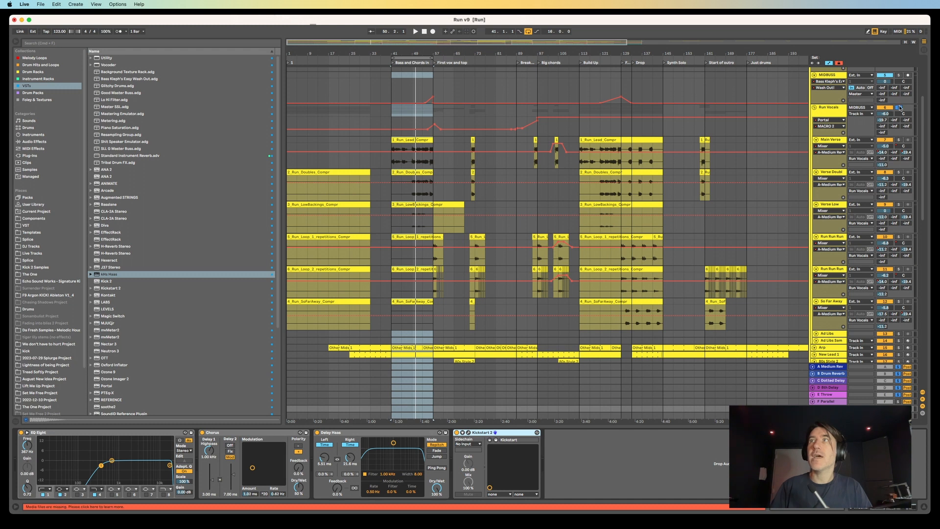
Step: Play the looped section while looking over the tracks from the Run Vocals group down to the Drums group
key("space")
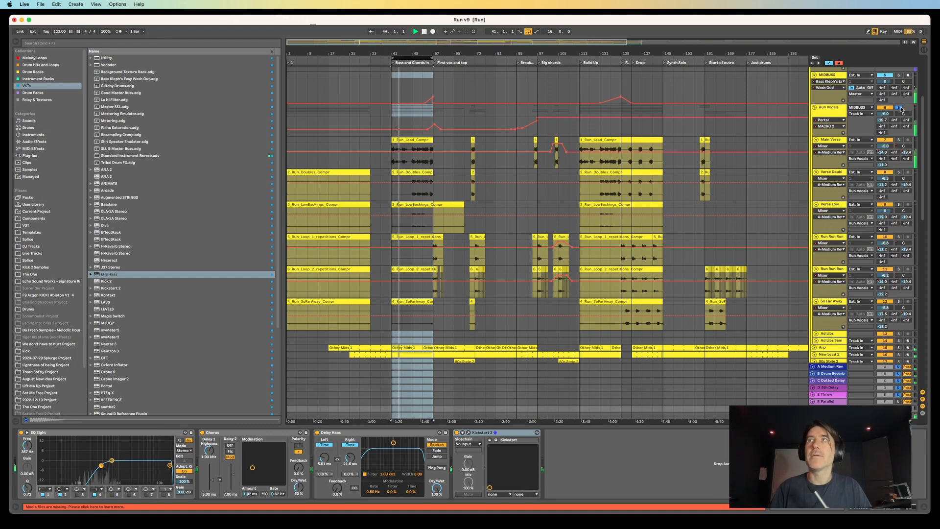
scroll(547, 145, "down", 5)
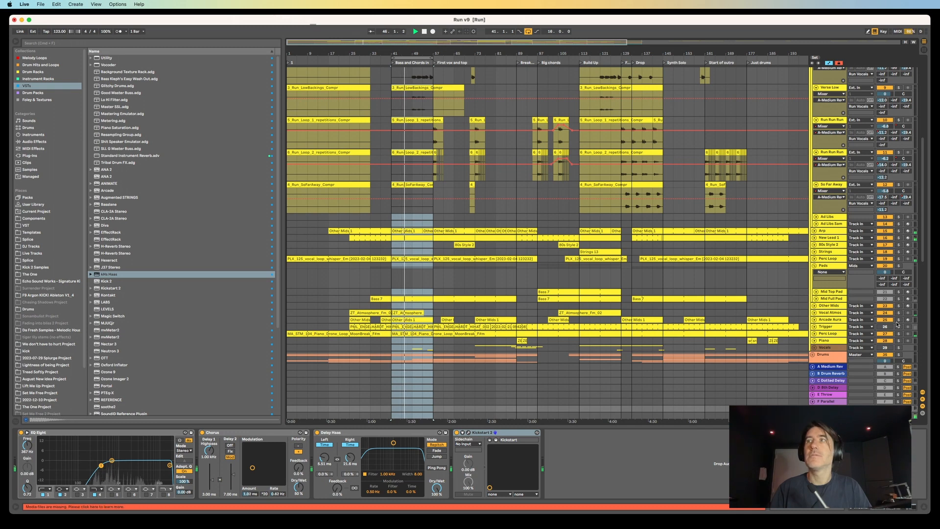
scroll(742, 230, "up", 6)
scroll(742, 229, "down", 2)
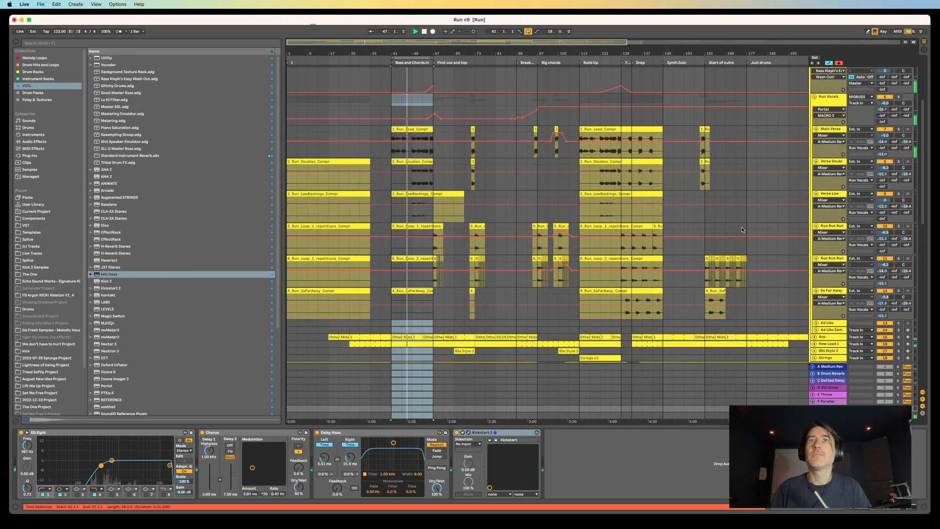
scroll(742, 230, "down", 5)
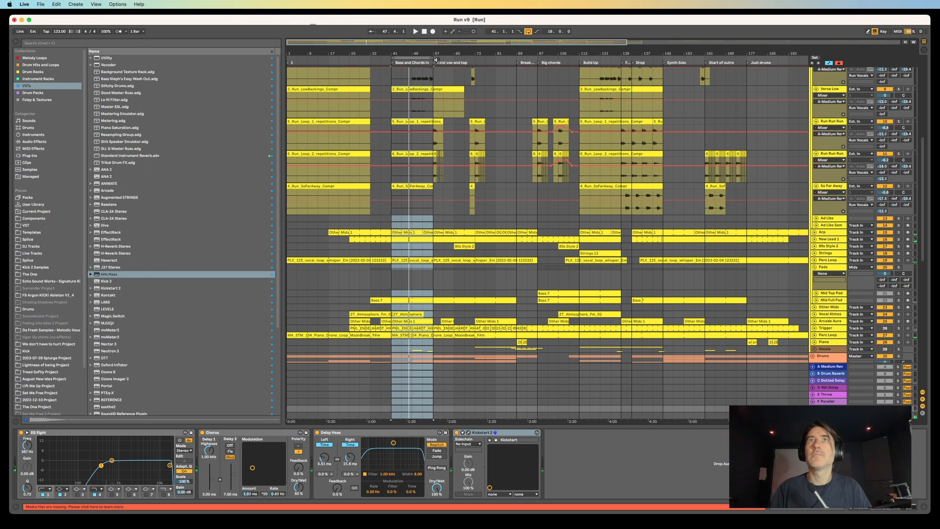
Step: Extend the loop from bar 41 to 48 bars and play it with the Piano track soloed
left_click_drag(431, 57, 516, 58)
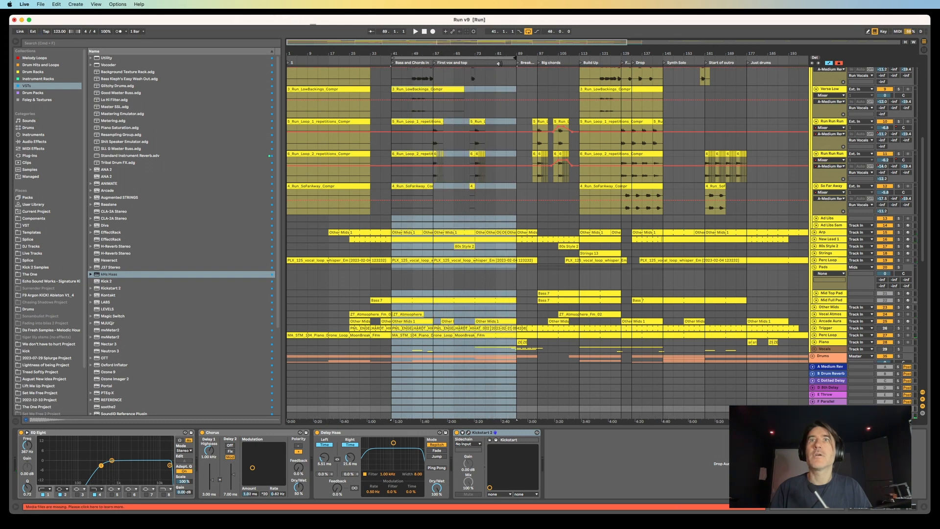
scroll(500, 126, "up", 10)
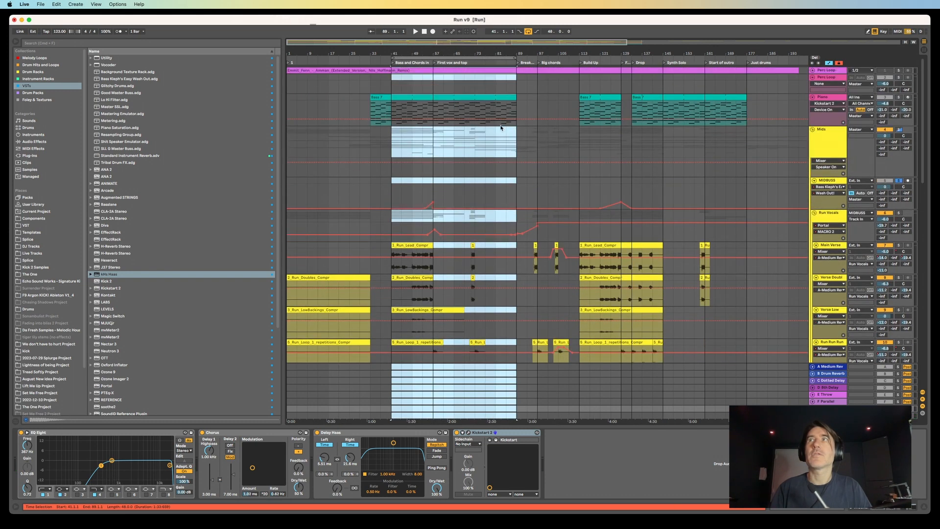
left_click(899, 97, "super")
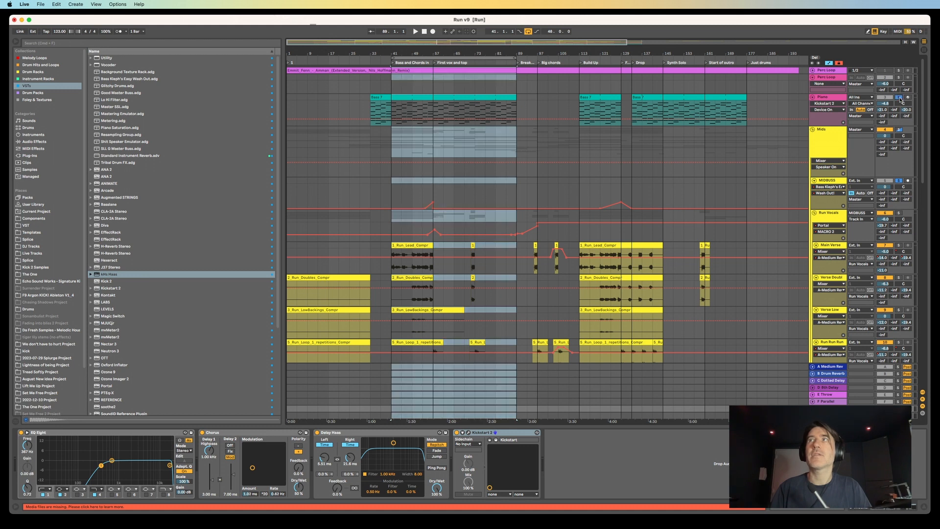
left_click(397, 57)
key("space")
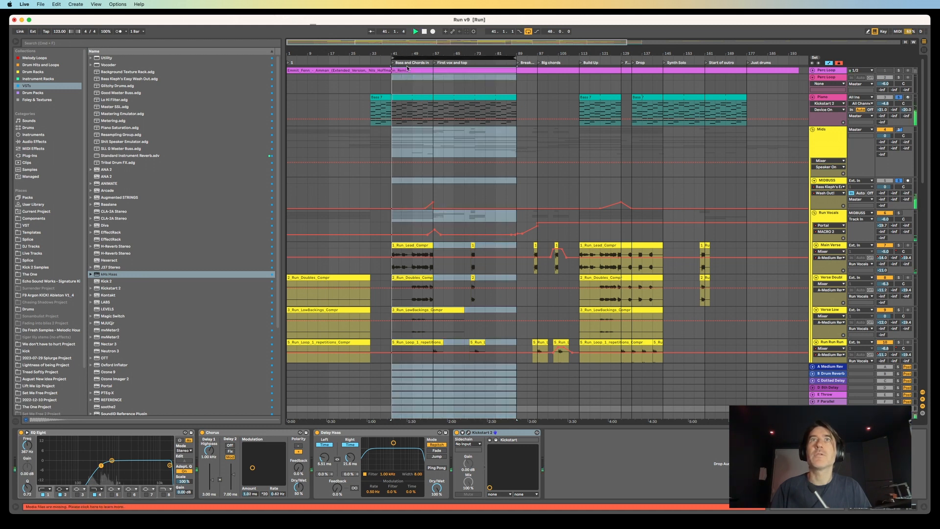
Step: Open the Labs instrument window on the Piano track to view its Soft Piano settings
left_click(828, 97)
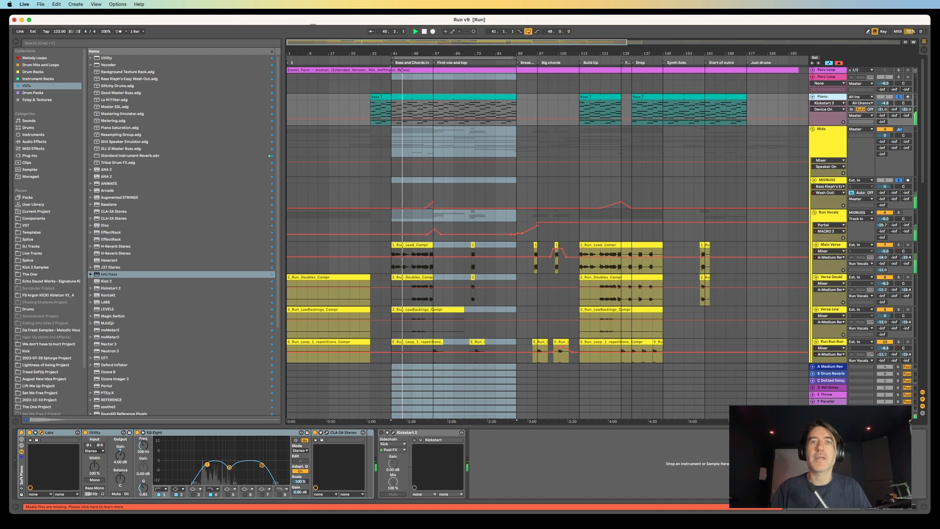
left_click(461, 528)
left_click_drag(461, 528, 513, 96)
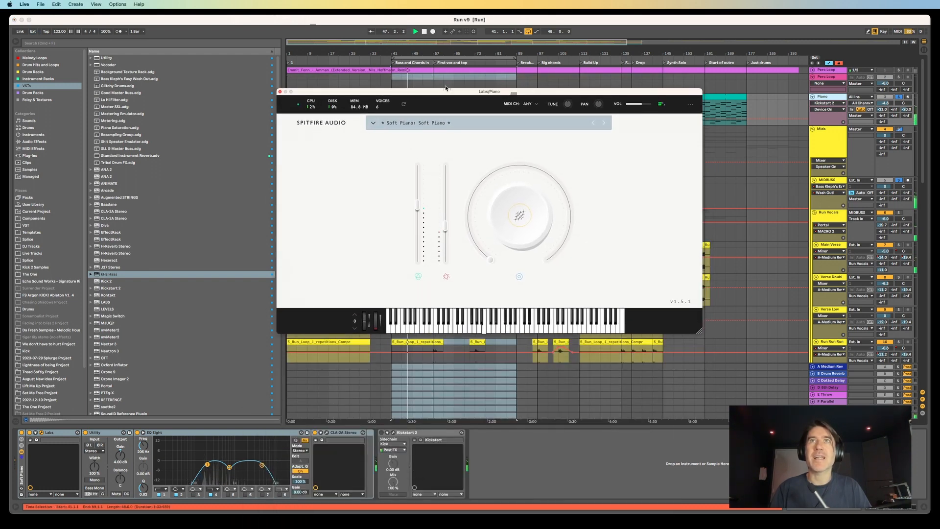
left_click_drag(446, 92, 400, 100)
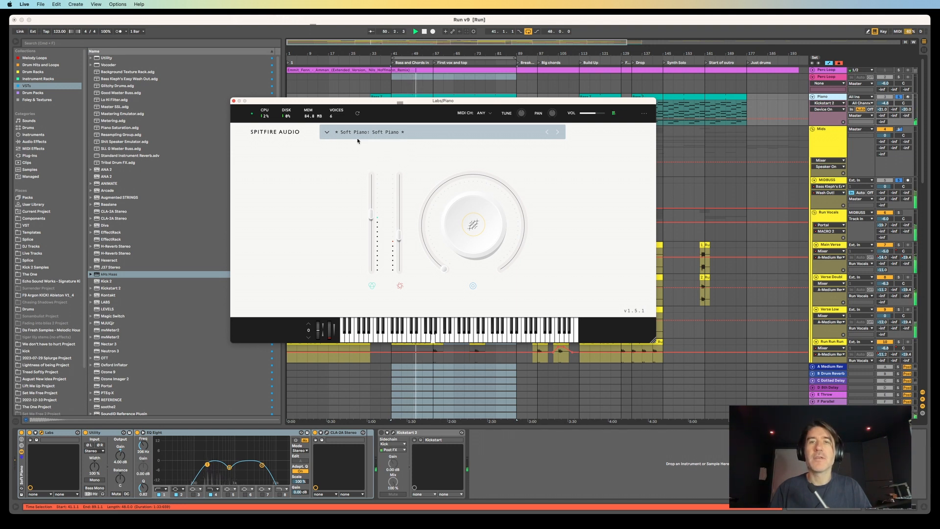
Step: Browse the Labs presets filtered by Piano with playback stopped, and close the Labs window
left_click(327, 132)
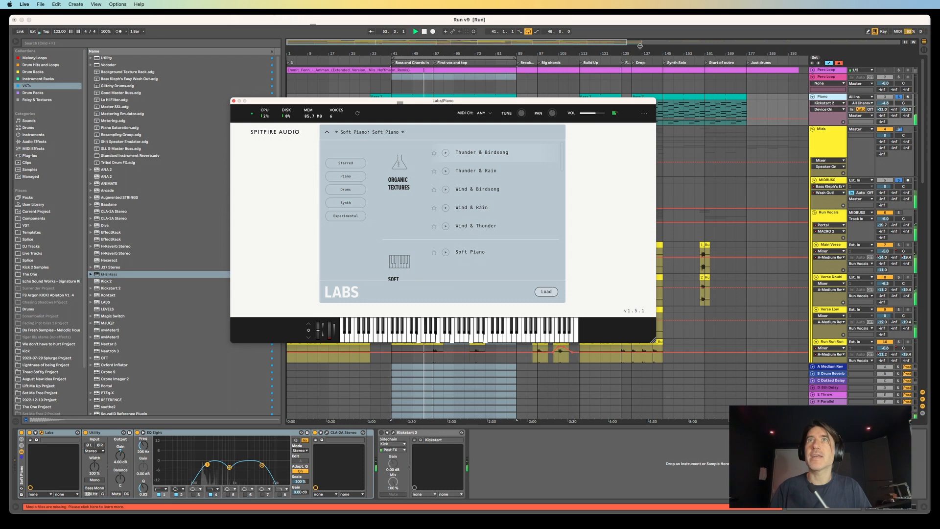
left_click(424, 32)
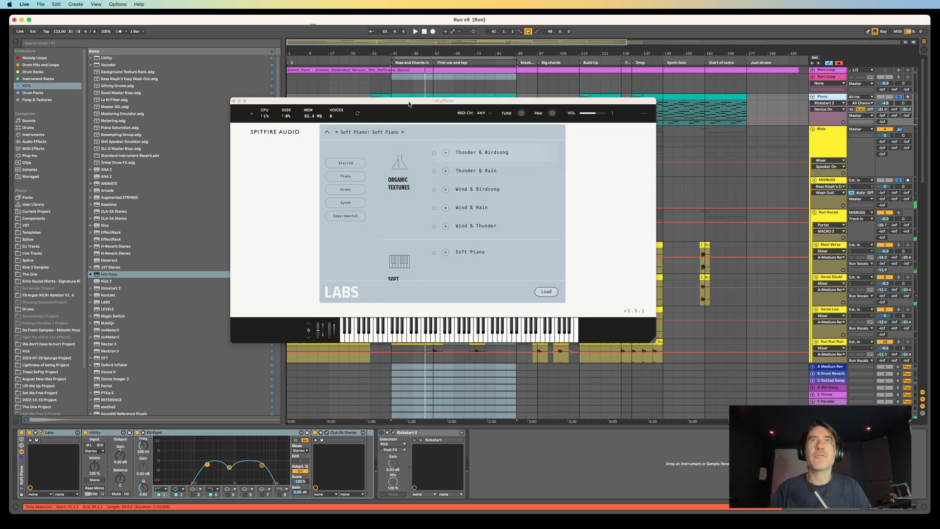
left_click_drag(409, 104, 399, 115)
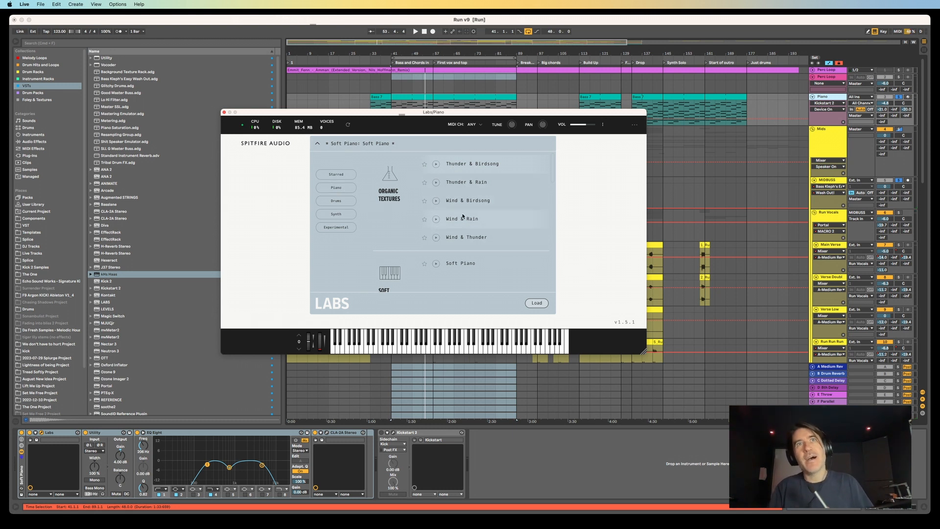
left_click(352, 191)
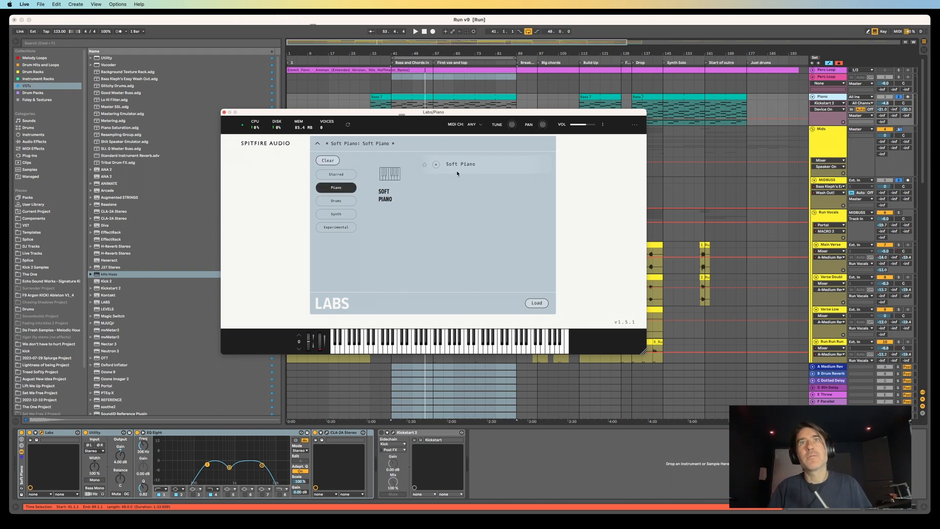
left_click(224, 113)
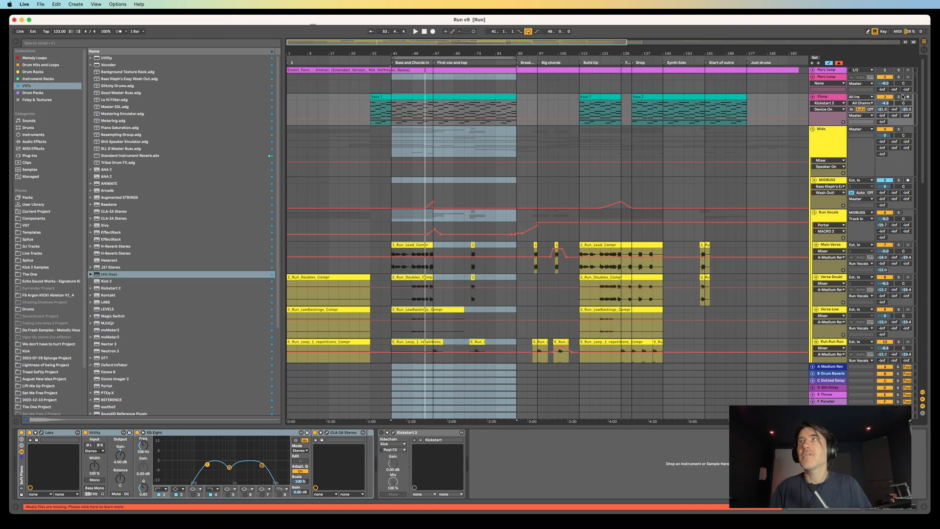
Step: Play the Piano track's Bass 7 clip and examine its chord notes and their start offsets up close in the note editor
key("space")
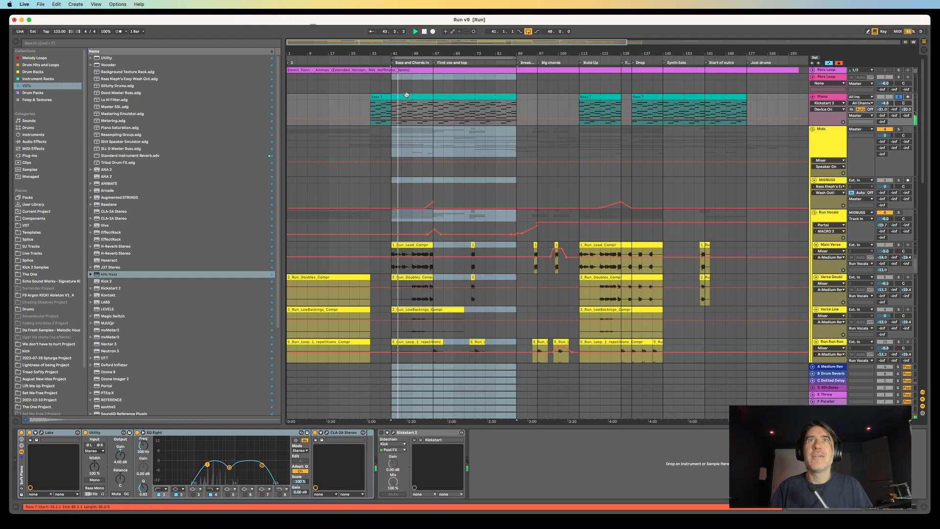
double_click(409, 122)
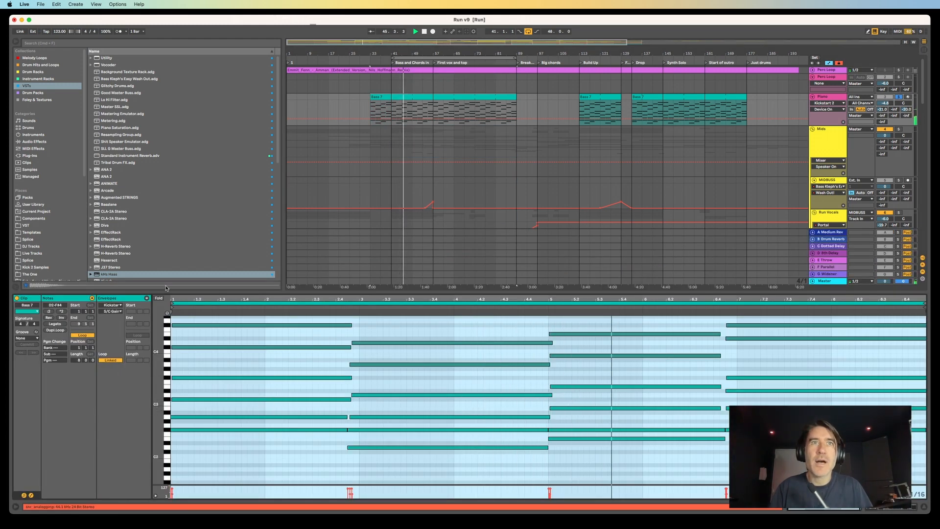
left_click_drag(173, 299, 173, 379)
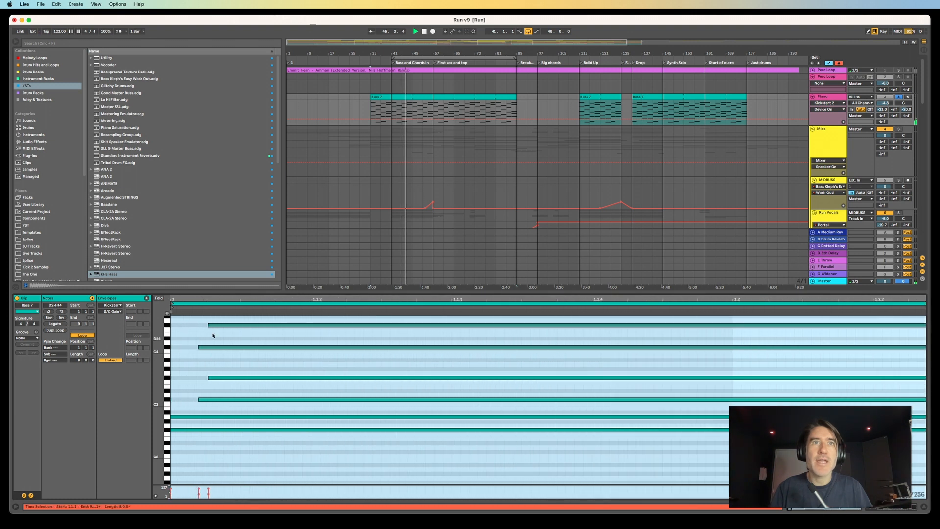
scroll(334, 362, "right", 3)
scroll(334, 361, "right", 15)
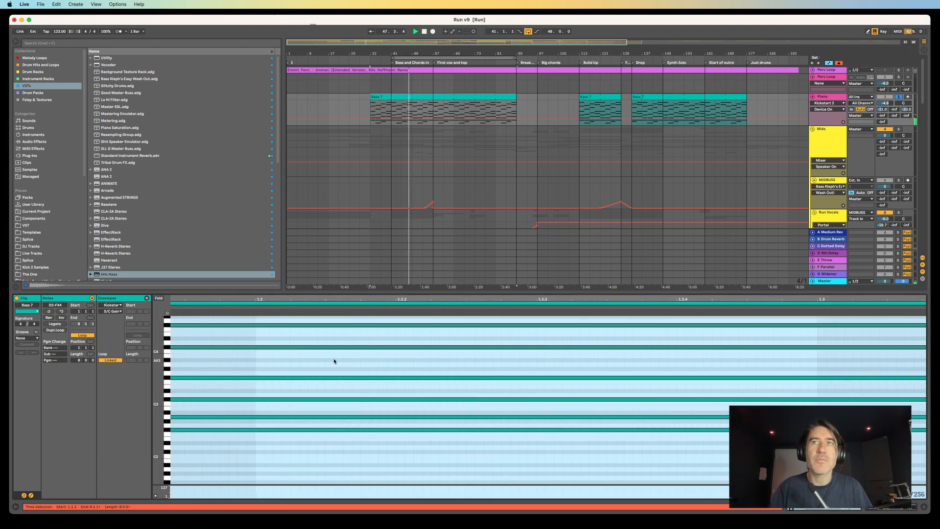
scroll(333, 360, "right", 20)
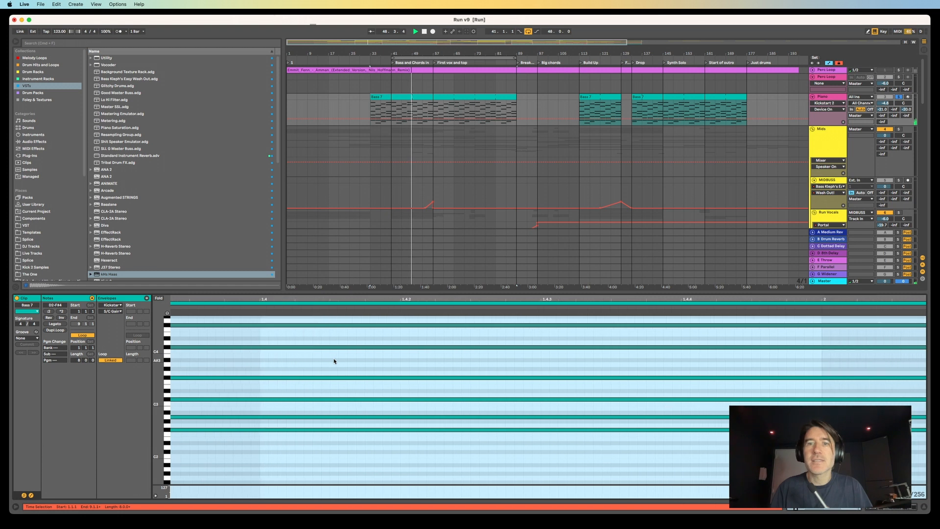
scroll(334, 361, "right", 15)
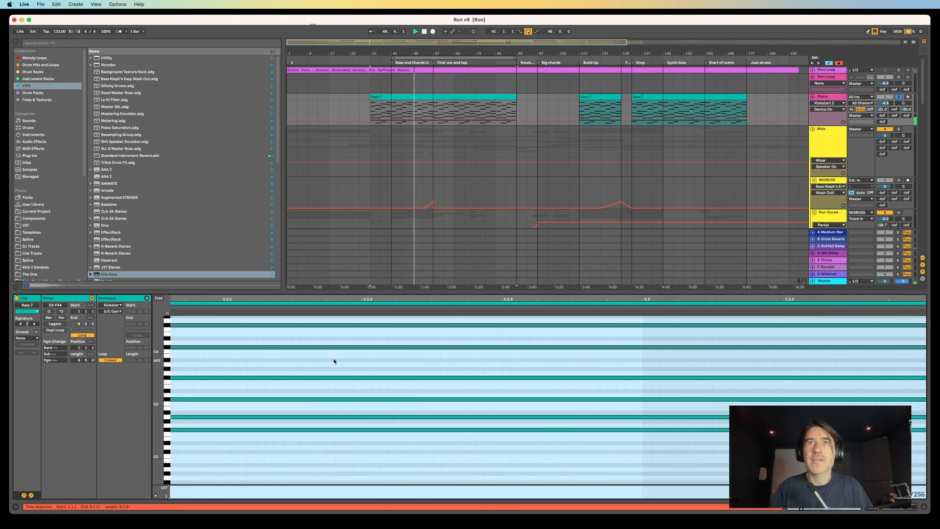
scroll(334, 361, "right", 20)
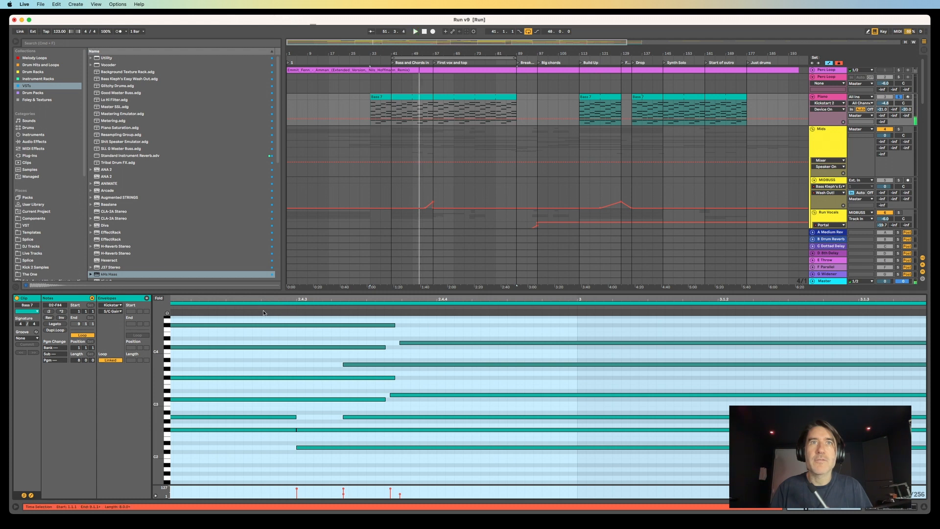
left_click(218, 307)
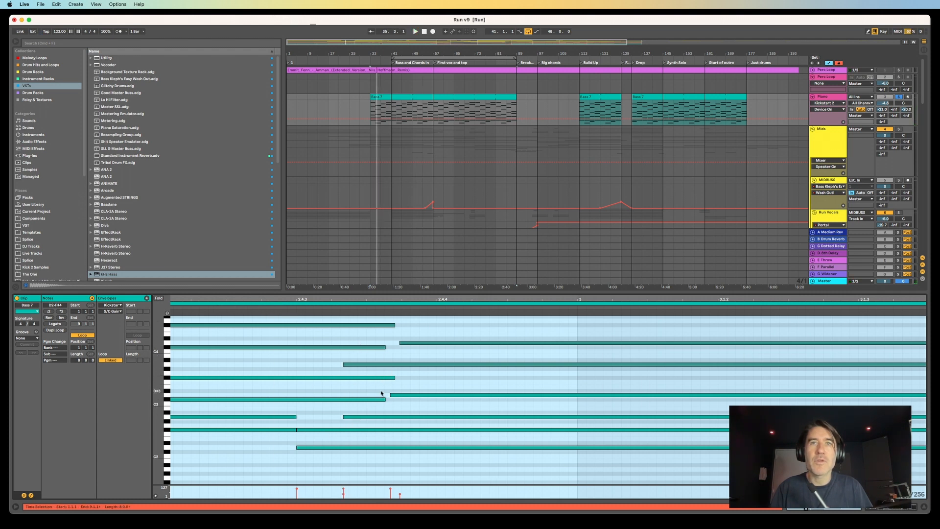
double_click(407, 298)
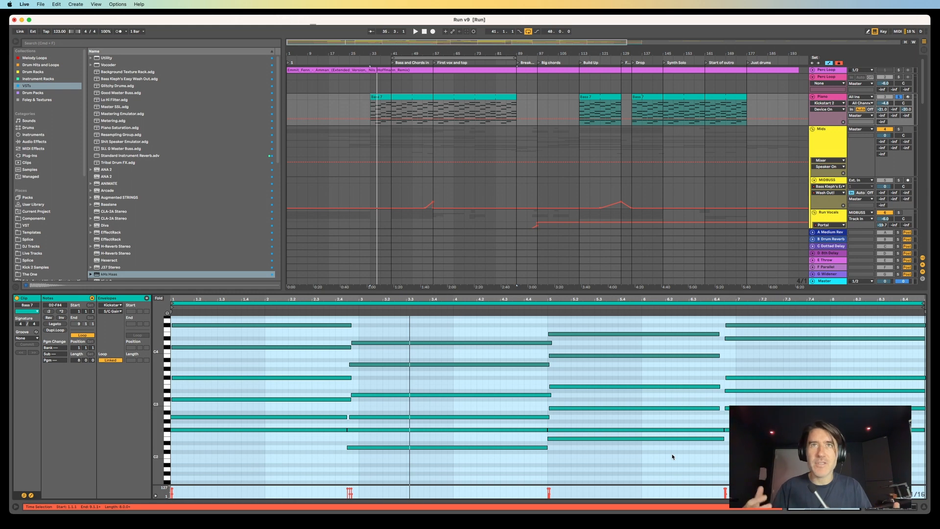
Step: Play the 48-bar loop from bar 41 to listen to the soloed Piano chords
left_click(439, 58)
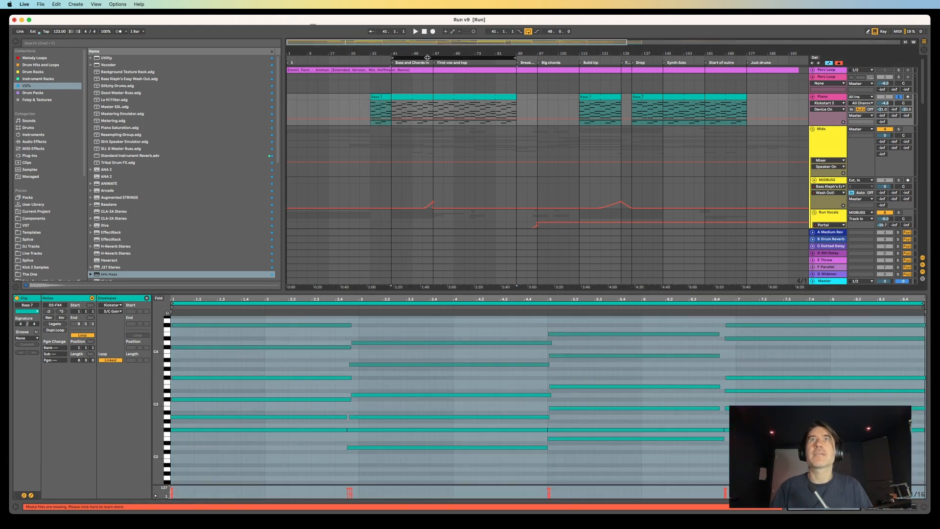
key("space")
left_click(434, 95)
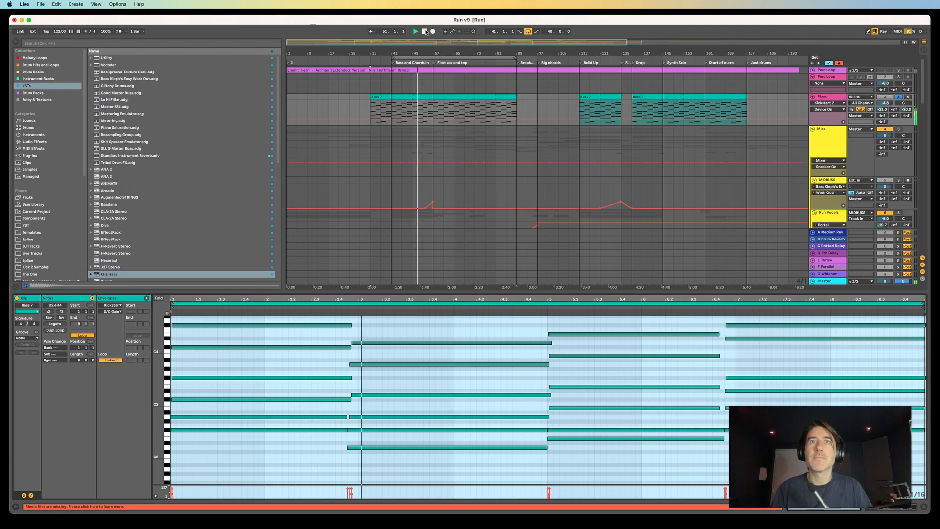
Step: Switch the solo from the Piano track to the Arp track and start playback
left_click(898, 98)
scroll(895, 155, "down", 5)
scroll(535, 155, "down", 5)
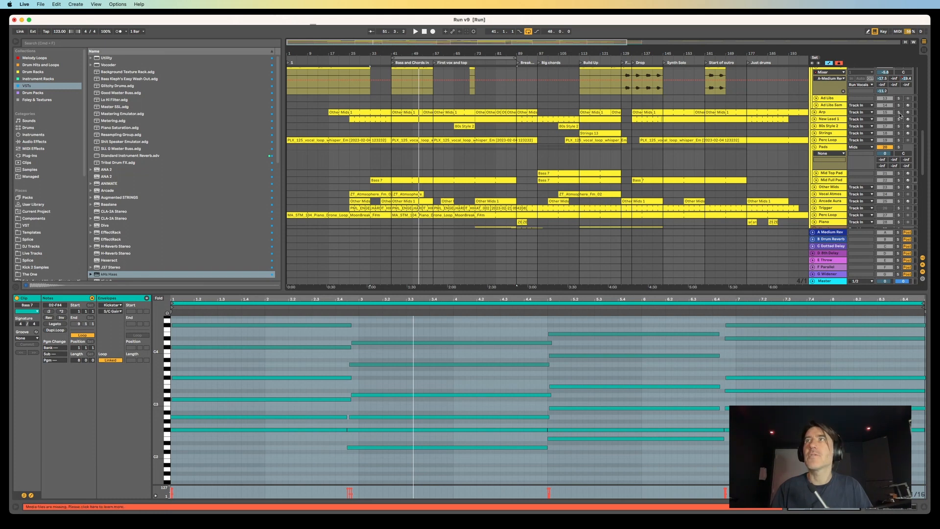
left_click(898, 112)
key("space")
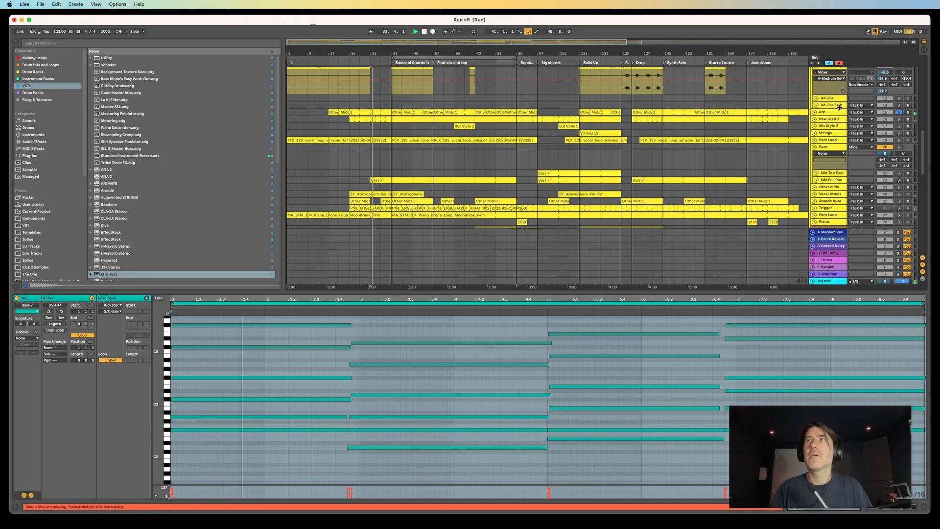
Step: View the Arp track's Diva synth with its BS Pluckers preset, and close the synth window
left_click(839, 107)
double_click(835, 112)
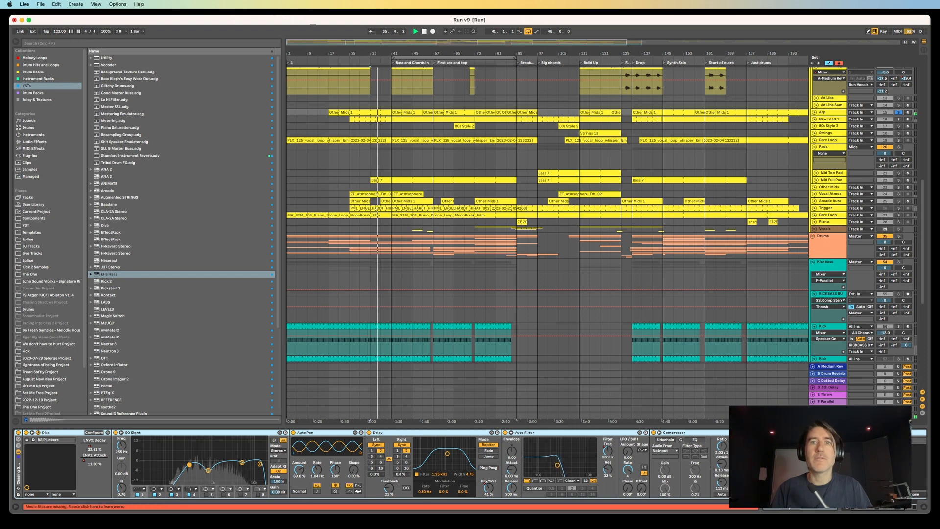
left_click_drag(423, 276, 446, 77)
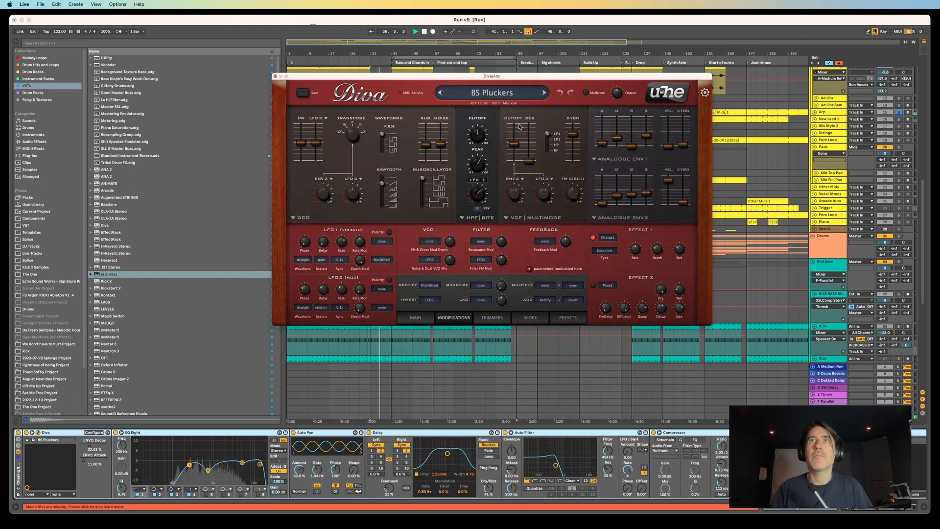
left_click(275, 77)
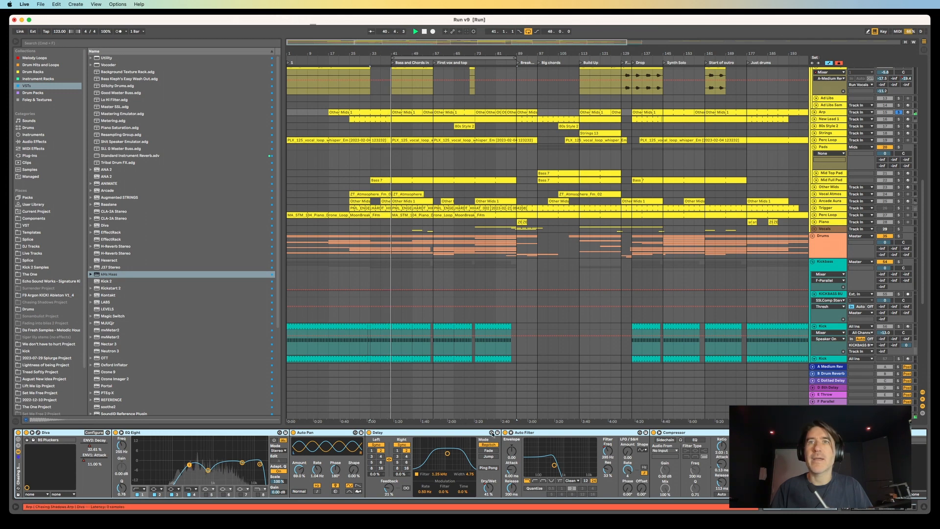
Step: Look through the rest of the Arp effects chain and open soothe2 to watch its processing
scroll(470, 464, "right", 3)
scroll(372, 464, "right", 6)
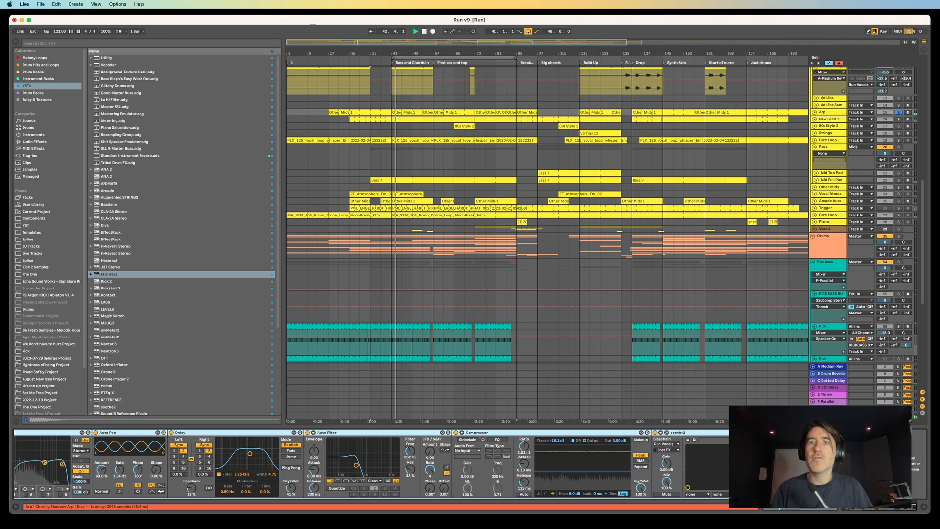
left_click(666, 432)
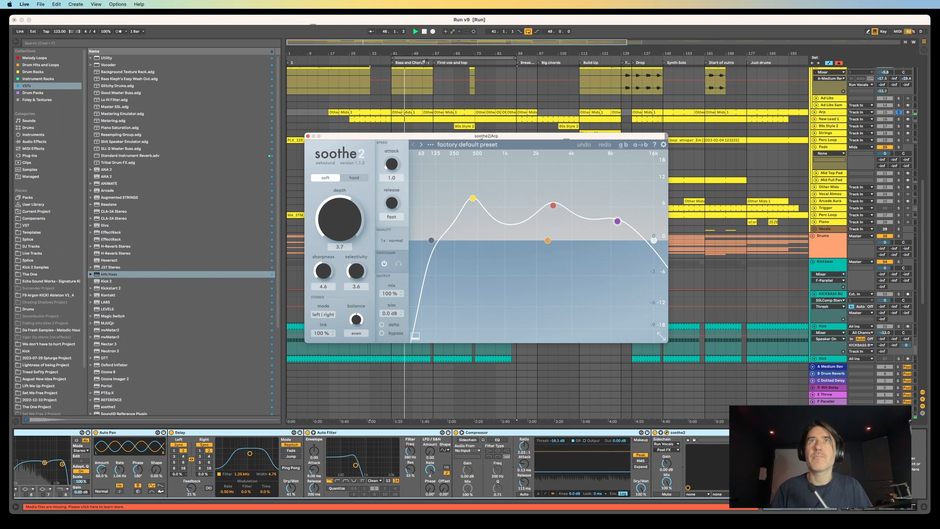
left_click_drag(450, 137, 83, 158)
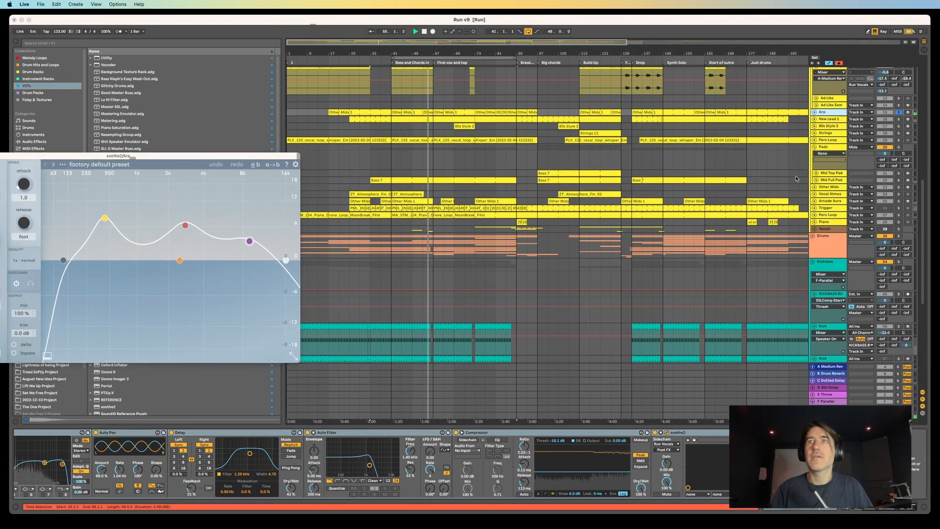
left_click_drag(198, 156, 388, 154)
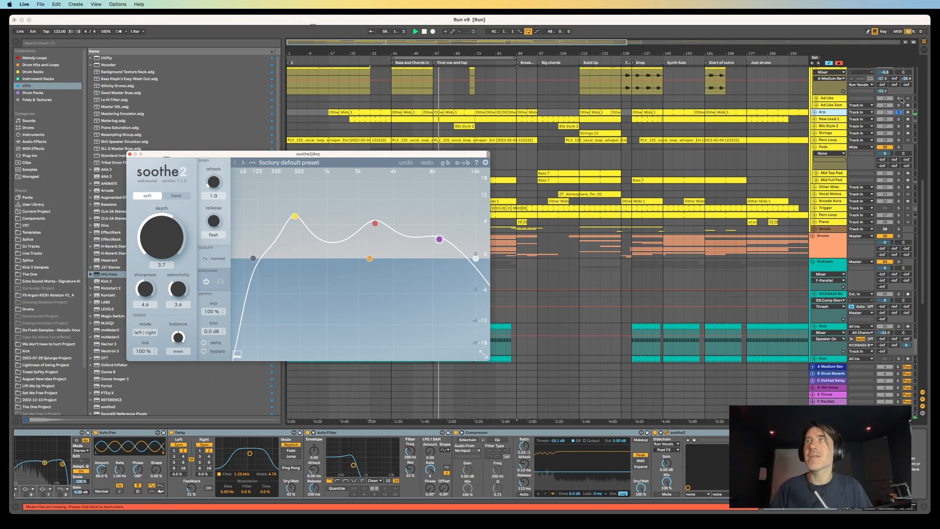
Step: Solo the Run Vocals group together with the Arp and play the loop again from bar 41
scroll(901, 111, "up", 10)
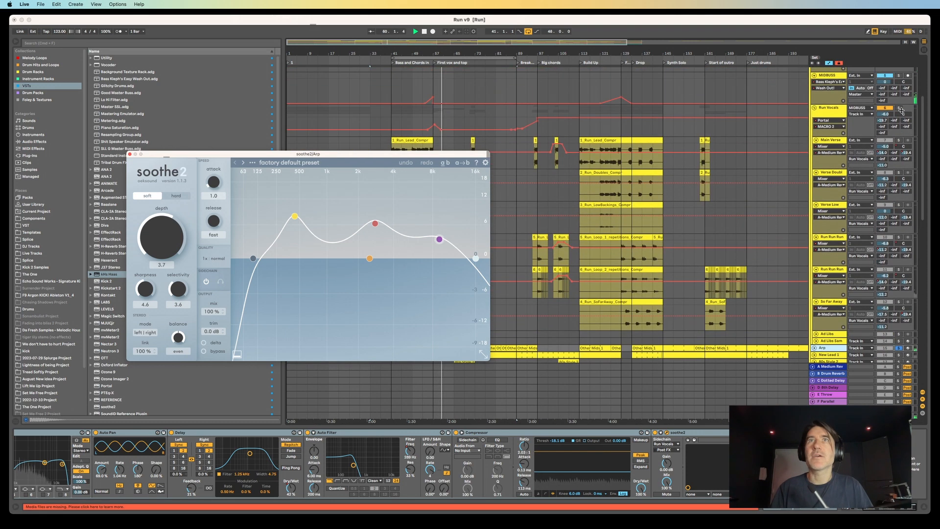
left_click(899, 108)
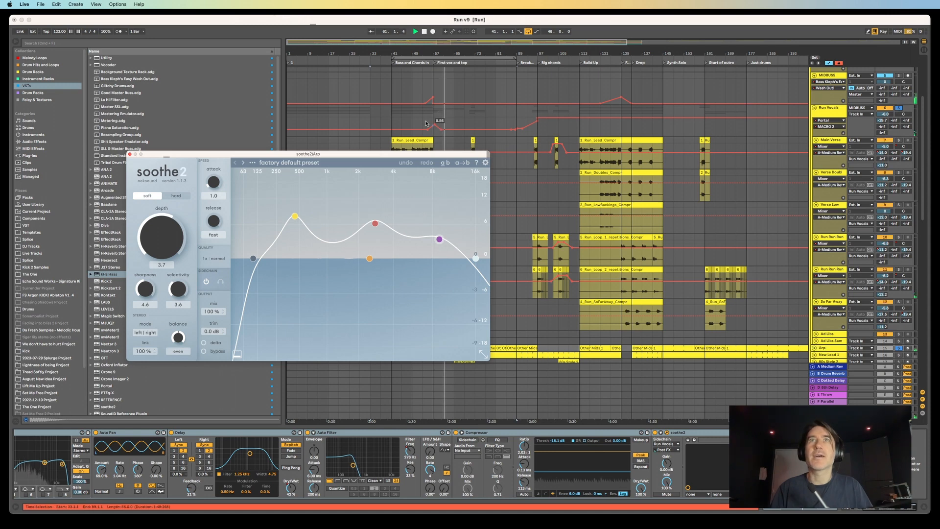
left_click(402, 58)
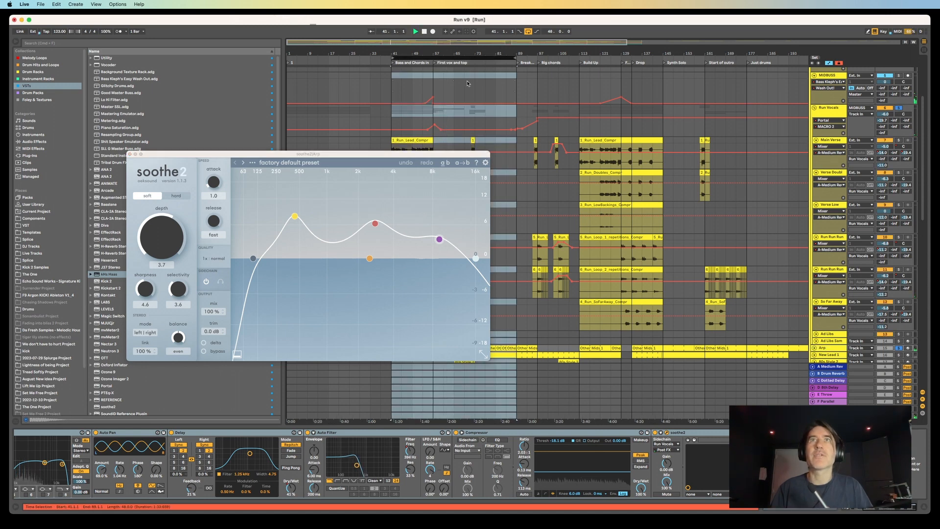
Step: Shorten the playback loop to bars 41–57 and move the soothe2 window clear of the vocal clips while watching its processing
left_click_drag(513, 58, 433, 57)
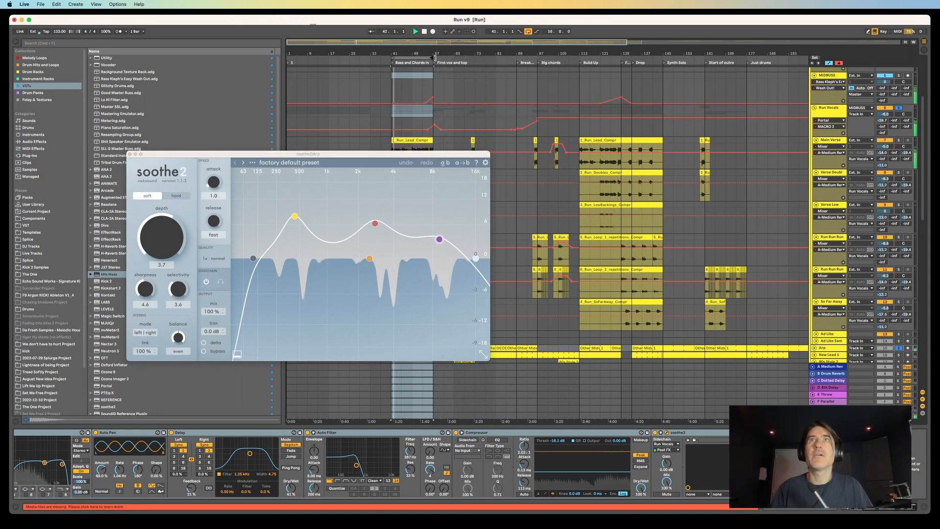
left_click_drag(357, 154, 692, 121)
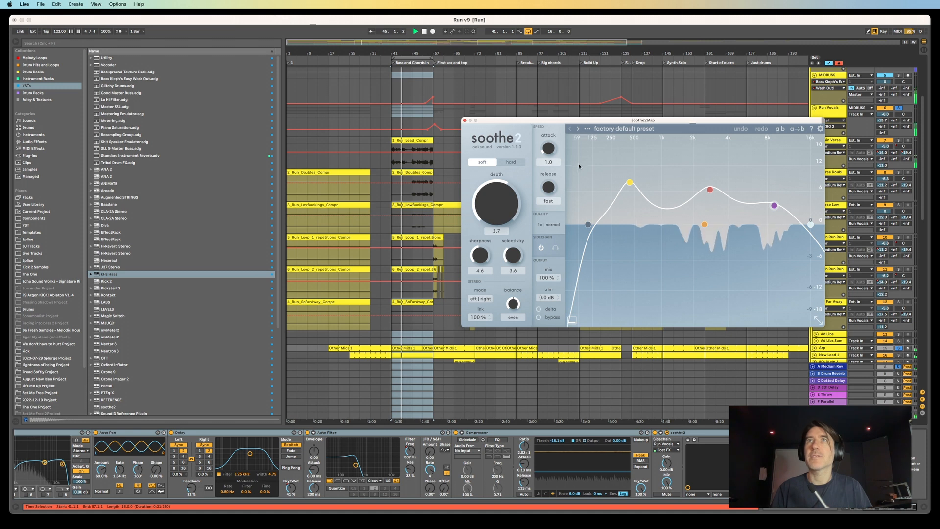
left_click_drag(594, 124, 611, 104)
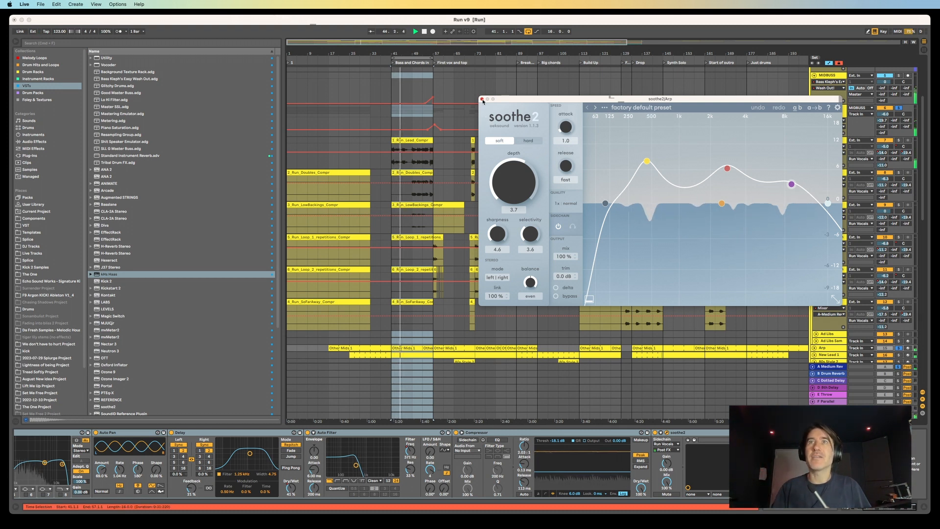
Step: Keep Run Vocals as soothe2's sidechain source, nudge band 4 to 9.1 kHz with 4.0 dB sensitivity, and close the plugin
left_click(665, 443)
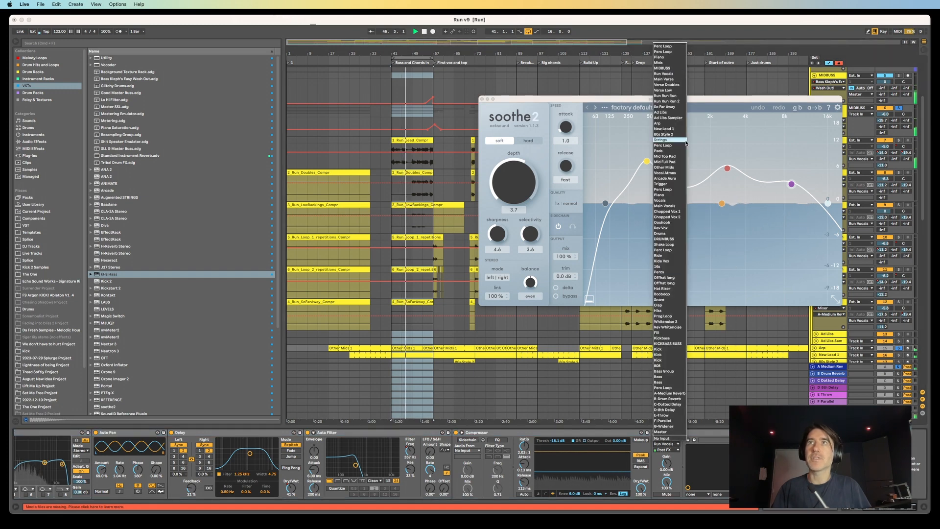
left_click(673, 447)
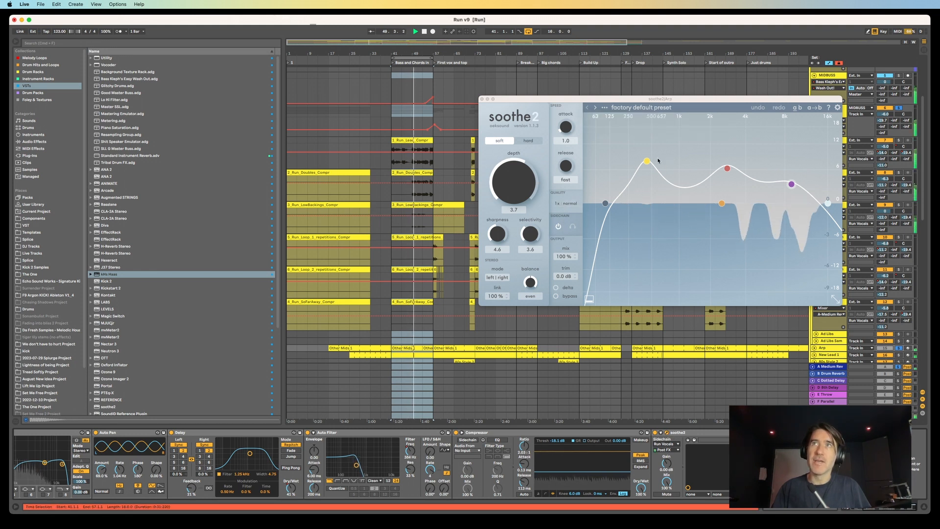
mouse_move(791, 184)
left_mouse_down()
mouse_move(794, 170)
mouse_move(793, 180)
left_mouse_up()
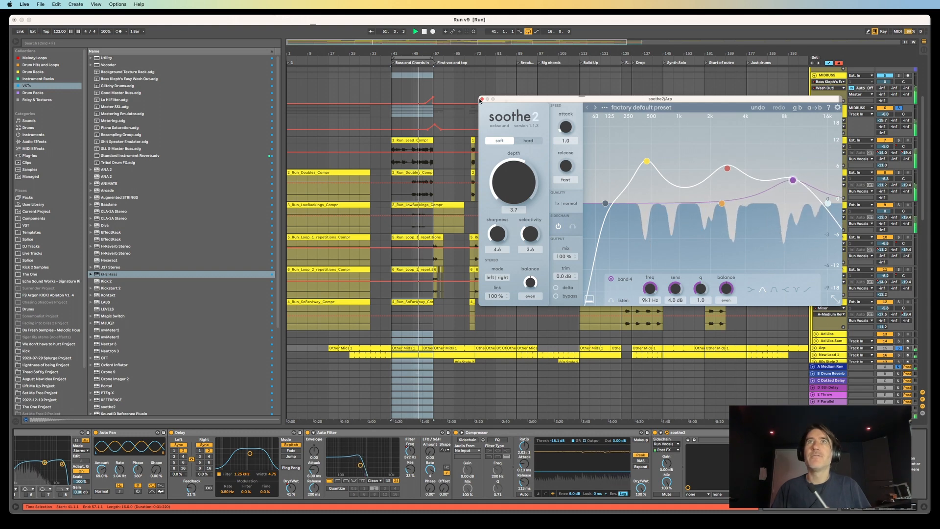
left_click(481, 100)
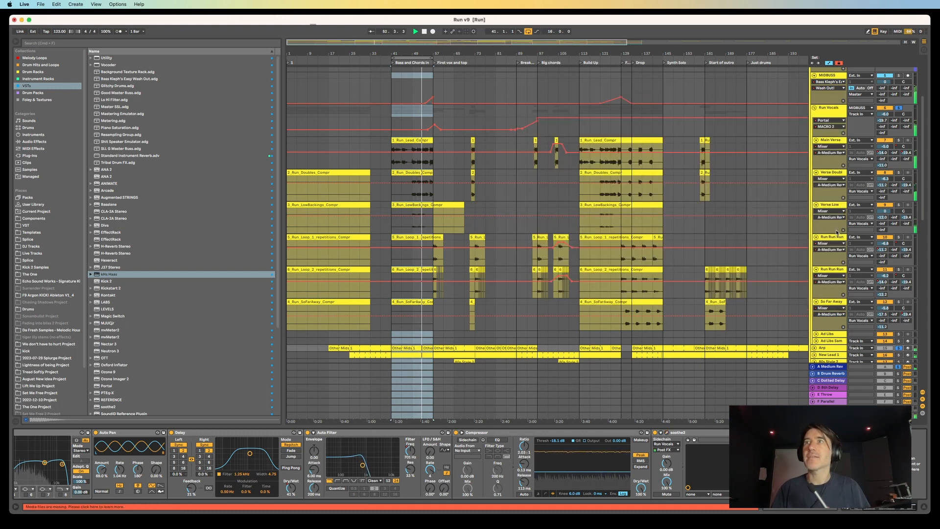
Step: Stop playback and switch the solo to the New Lead 1 track
scroll(836, 233, "down", 3)
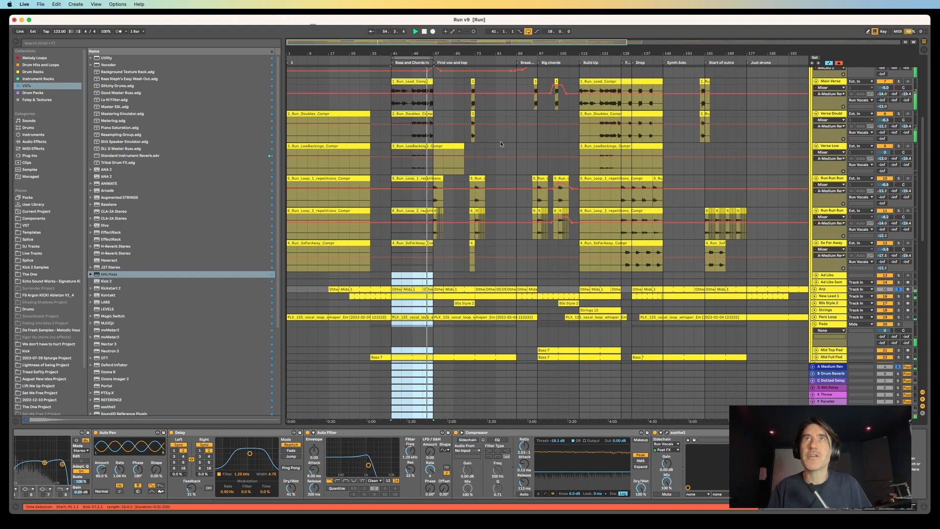
left_click(424, 32)
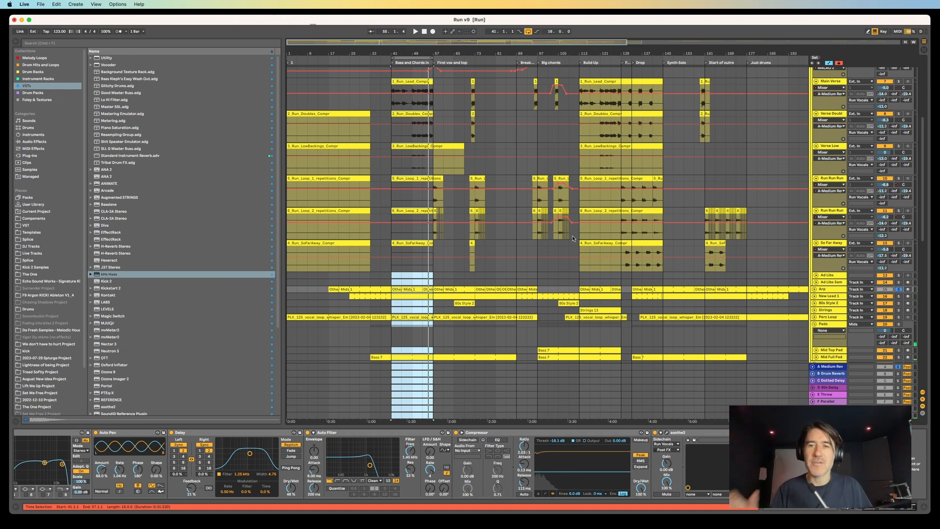
scroll(849, 208, "down", 3)
scroll(849, 208, "down", 3)
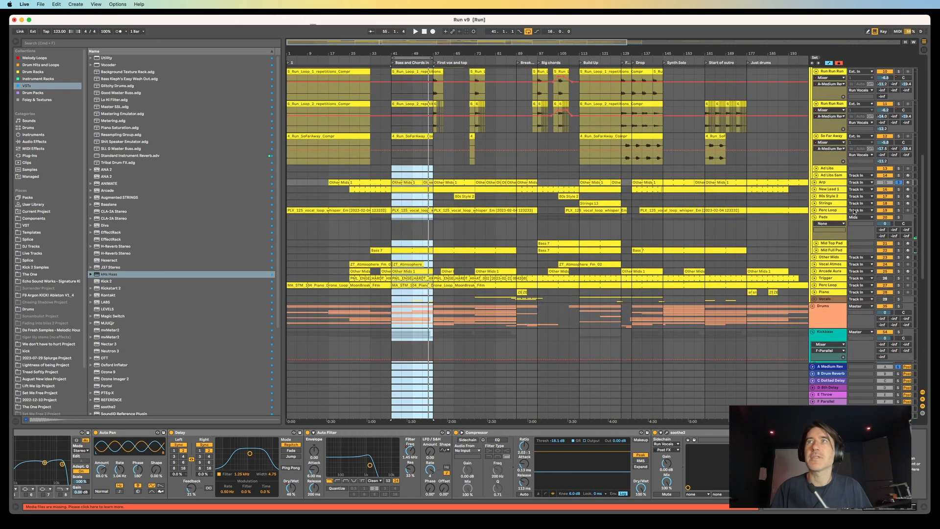
left_click(832, 189)
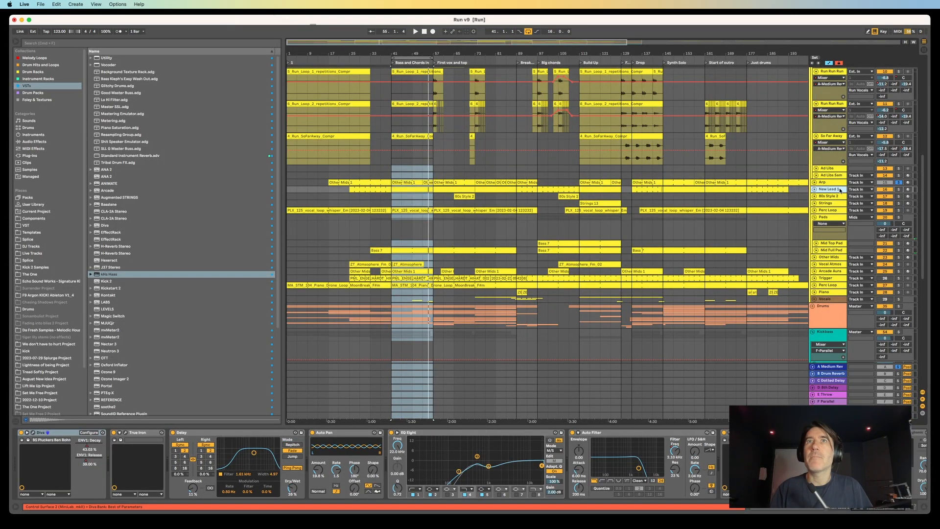
left_click(899, 190)
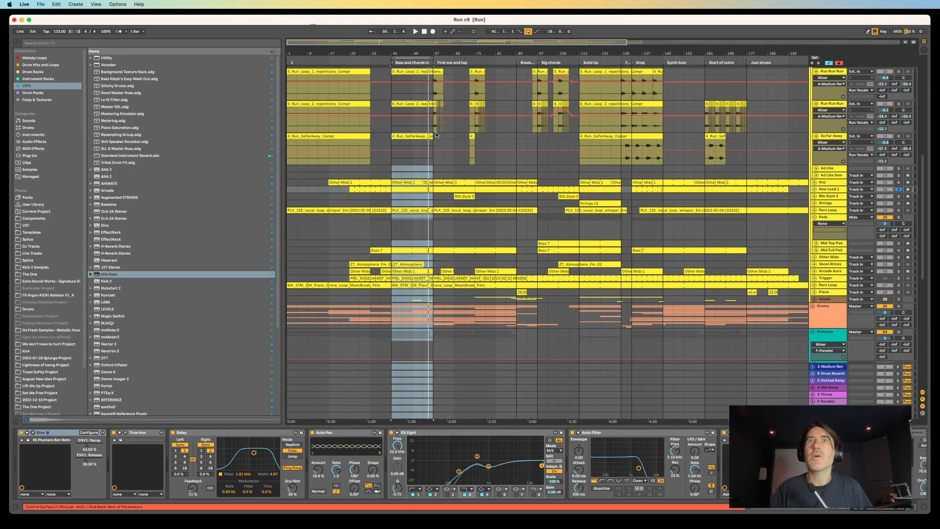
Step: Unfold the New Lead 1 track and display its Diva ENV1: Decay automation
left_click(814, 190)
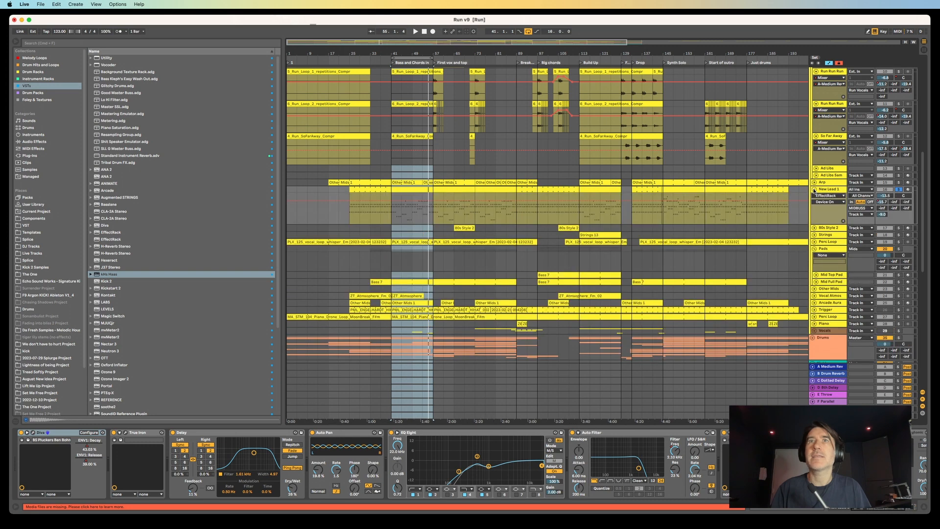
left_click(827, 195)
left_click(827, 212)
left_click(827, 202)
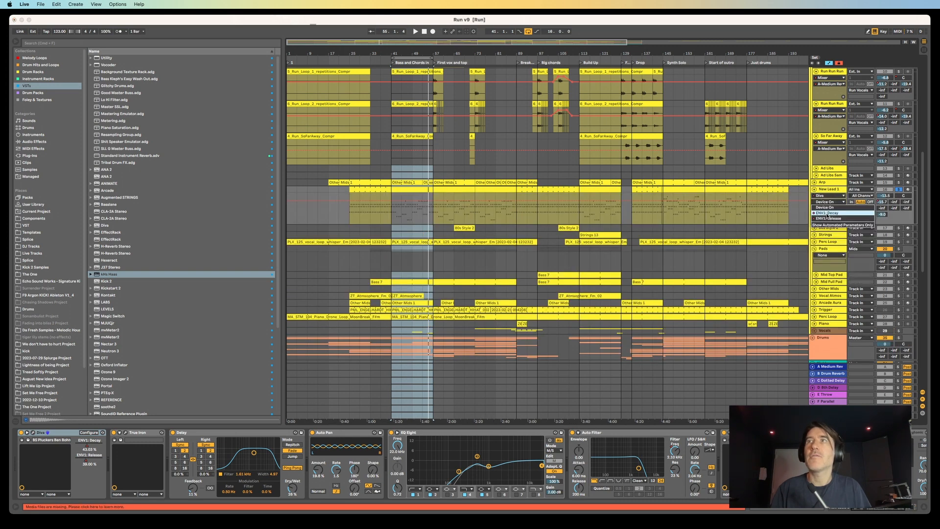
left_click(827, 213)
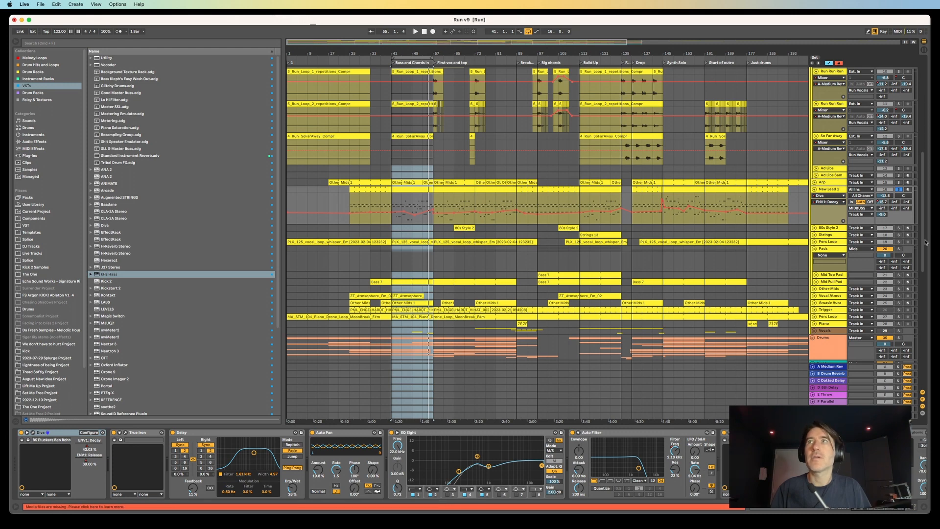
Step: Show separate New Lead 1 automation lanes for Diva ENV1: Decay, ENV1: Release, Auto Filter Frequency and Utility Gain
right_click(85, 445)
left_click(98, 455)
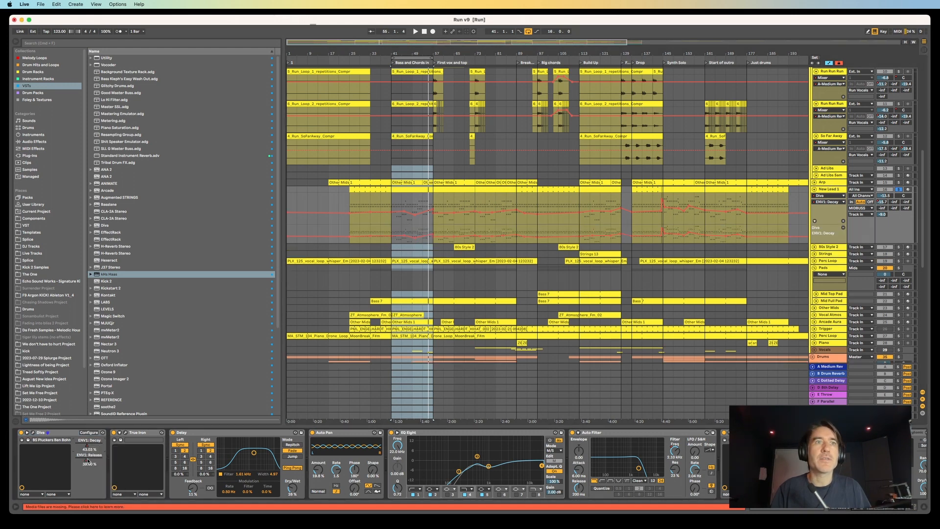
right_click(88, 460)
left_click(106, 467)
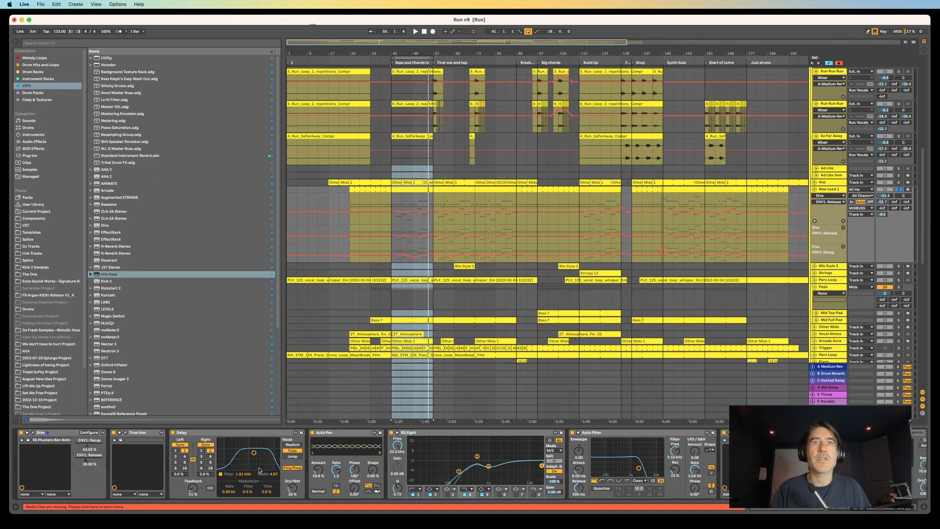
right_click(676, 451)
left_click(696, 460)
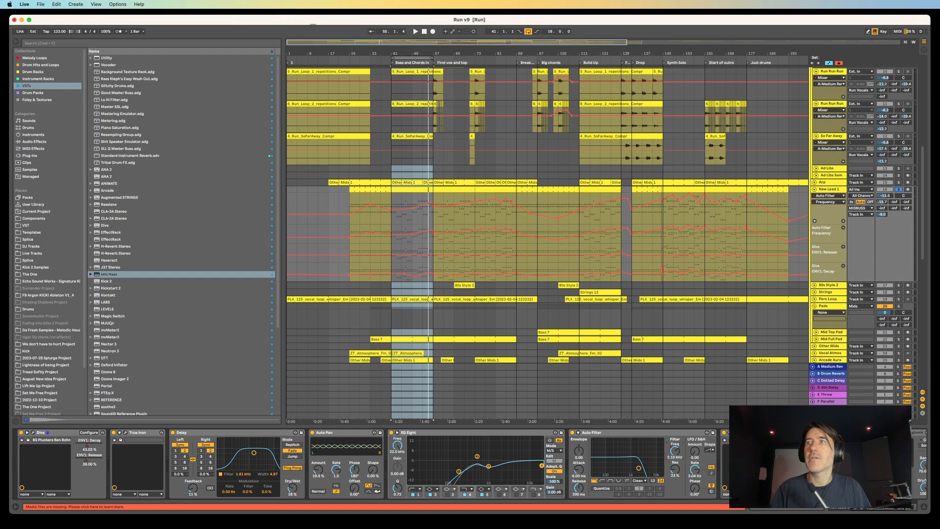
scroll(470, 465, "right", 1)
left_click(834, 463)
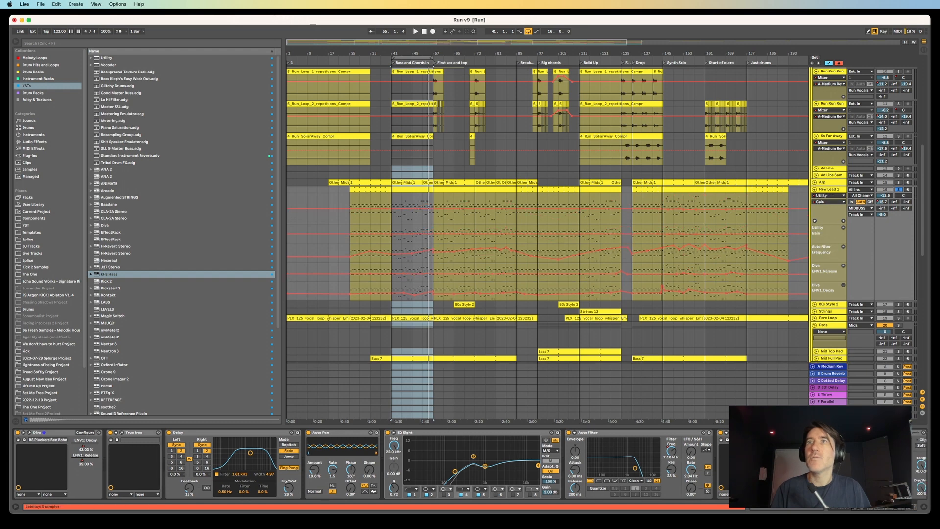
Step: Play the New Lead 1 loop from bar 41 and examine its device chain from Diva through Auto Filter to Glue Compressor
scroll(827, 463, "right", 7)
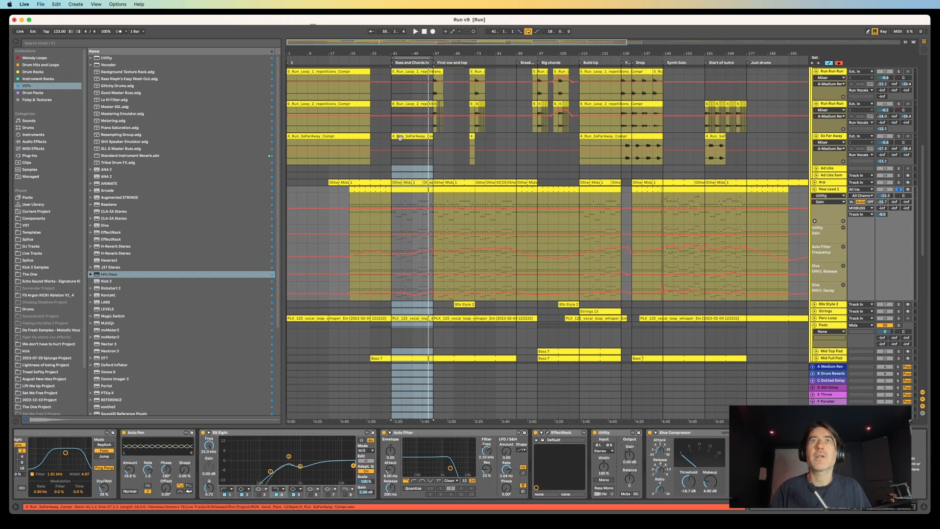
key("space")
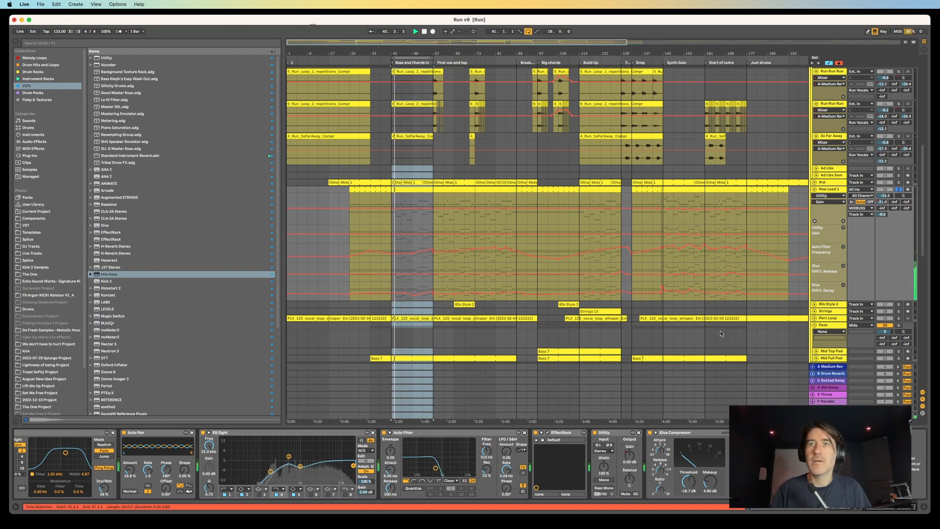
scroll(643, 471, "left", 5)
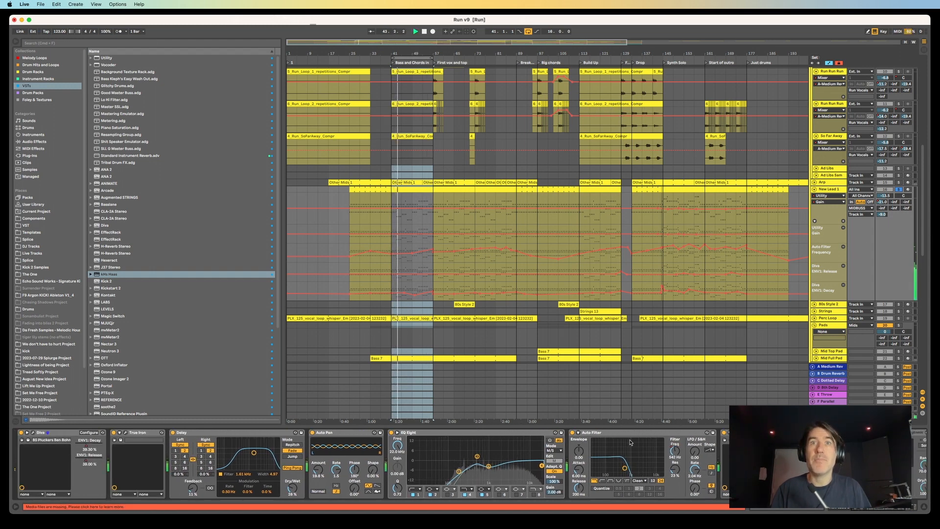
scroll(632, 463, "right", 1)
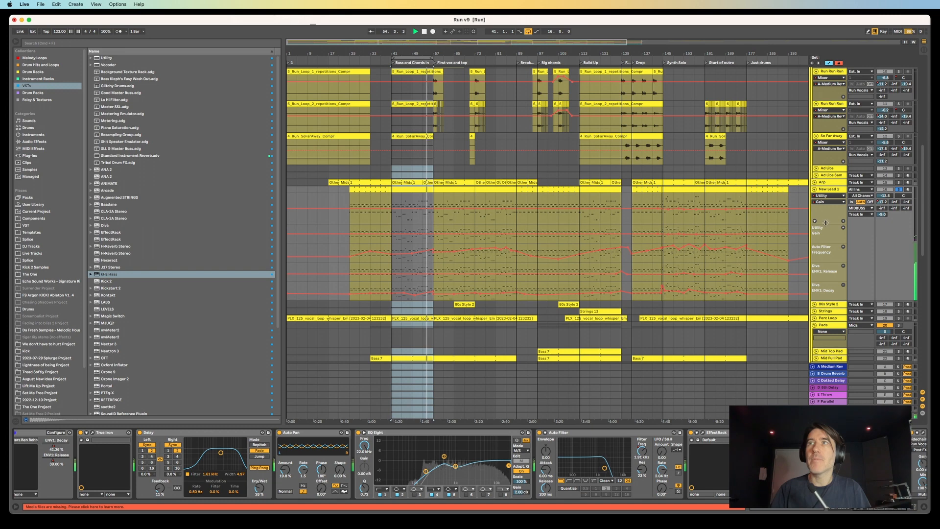
scroll(336, 462, "left", 2)
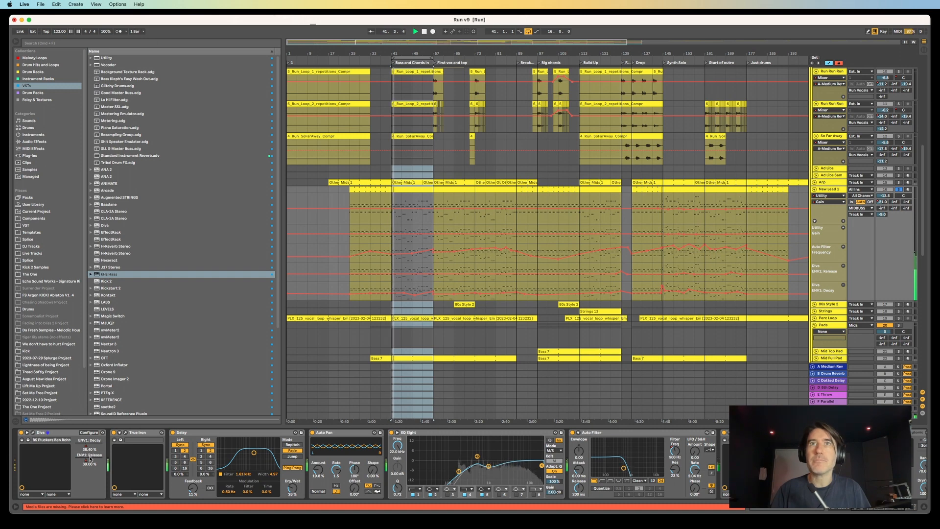
scroll(414, 470, "right", 3)
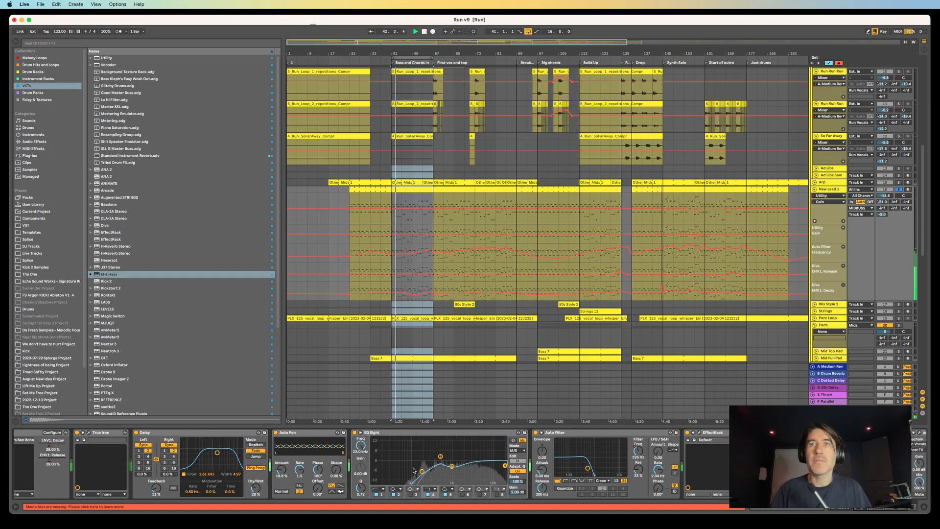
scroll(481, 471, "right", 6)
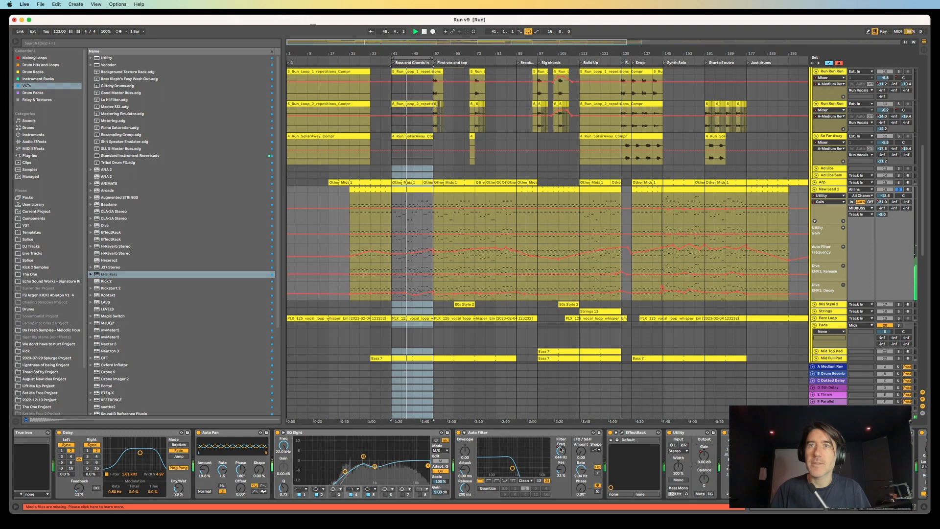
scroll(600, 456, "right", 3)
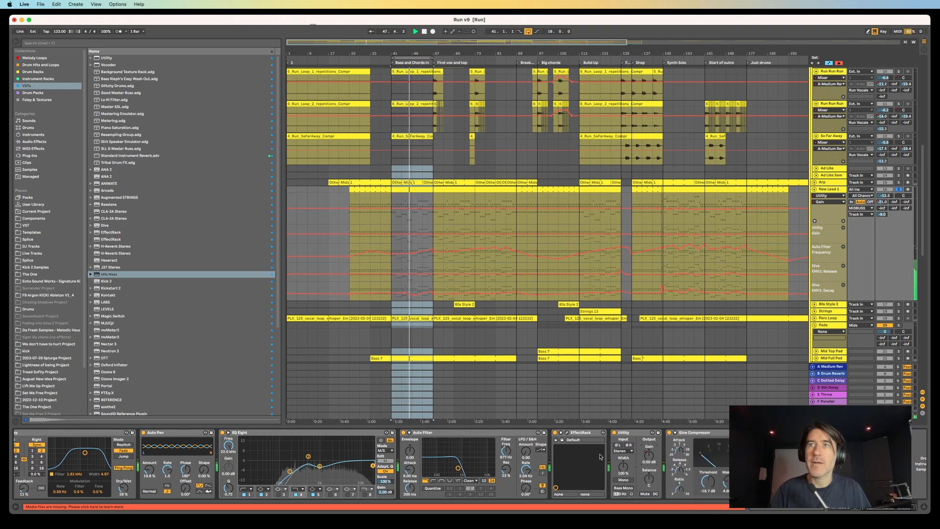
scroll(600, 457, "right", 1)
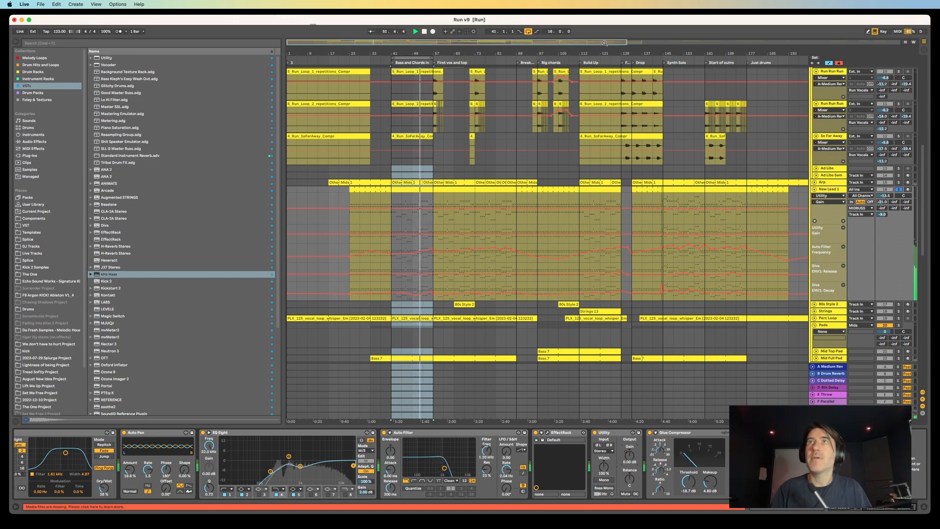
Step: Jump playback to the Synth Solo section and set the loop to 40 bars starting at bar 145
left_click_drag(605, 43, 590, 157)
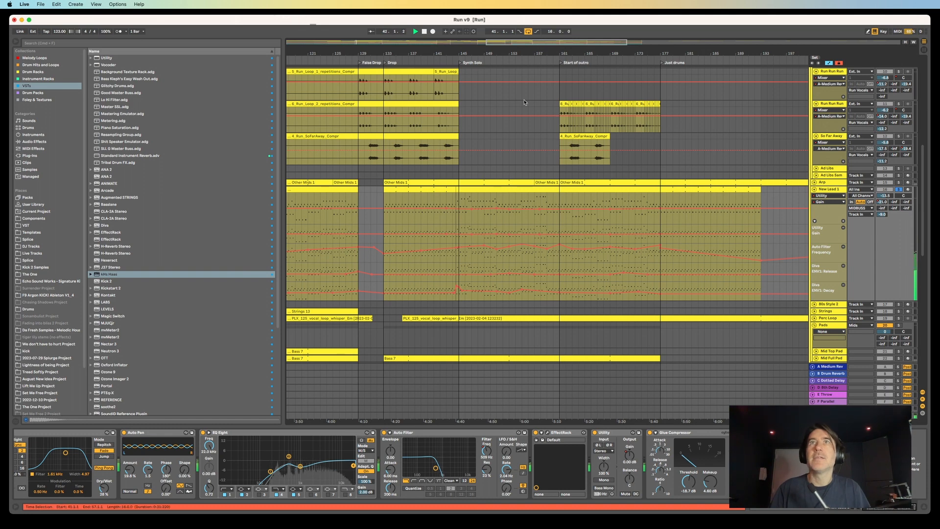
left_click_drag(516, 42, 357, 131)
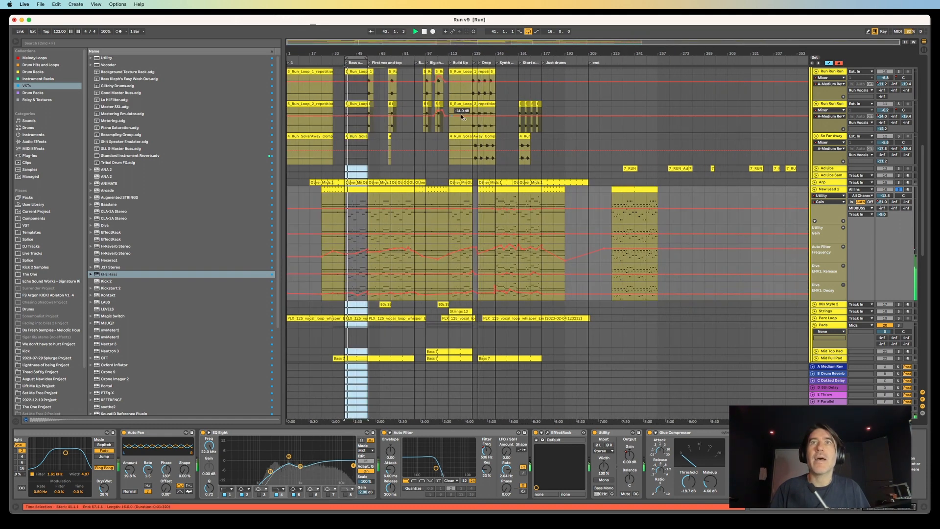
left_click(498, 63)
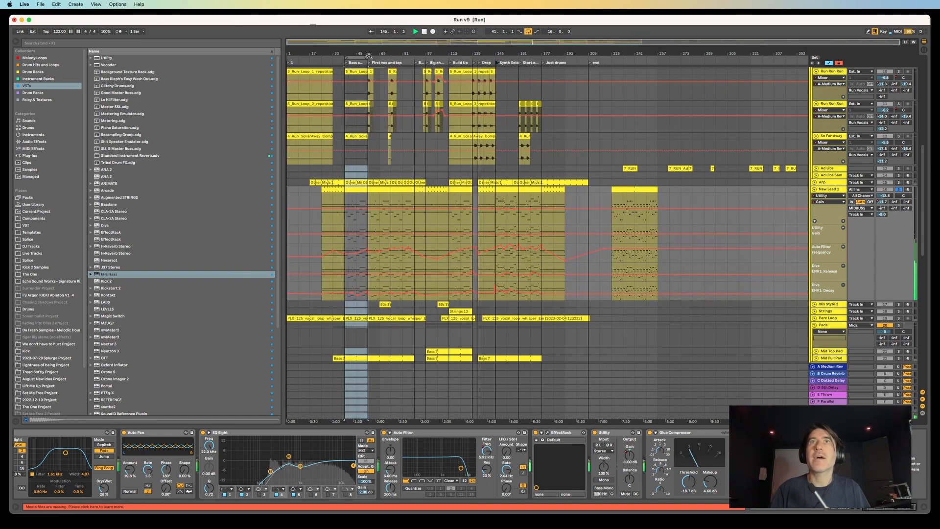
left_click_drag(369, 56, 564, 83)
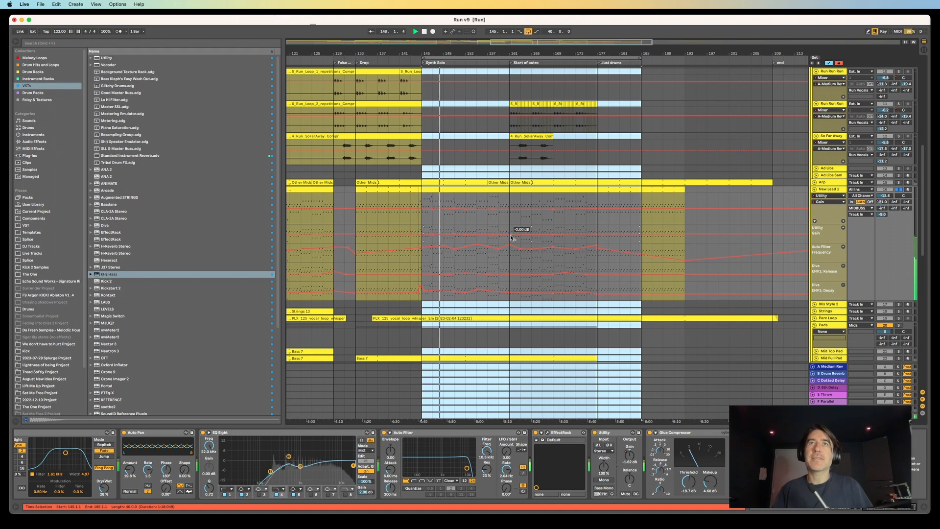
Step: Follow the New Lead 1 automation through the Synth Solo into the outro, and stop playback
left_click_drag(540, 44, 540, 26)
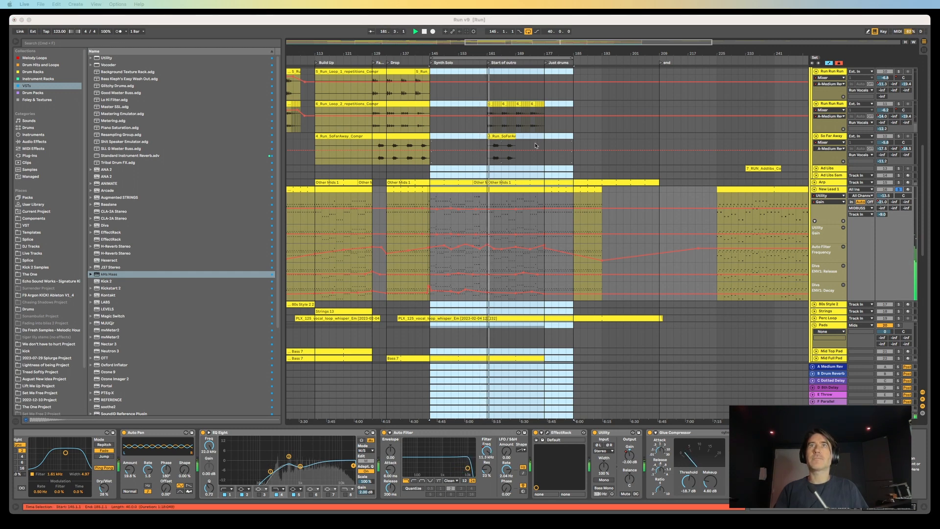
left_click(532, 42)
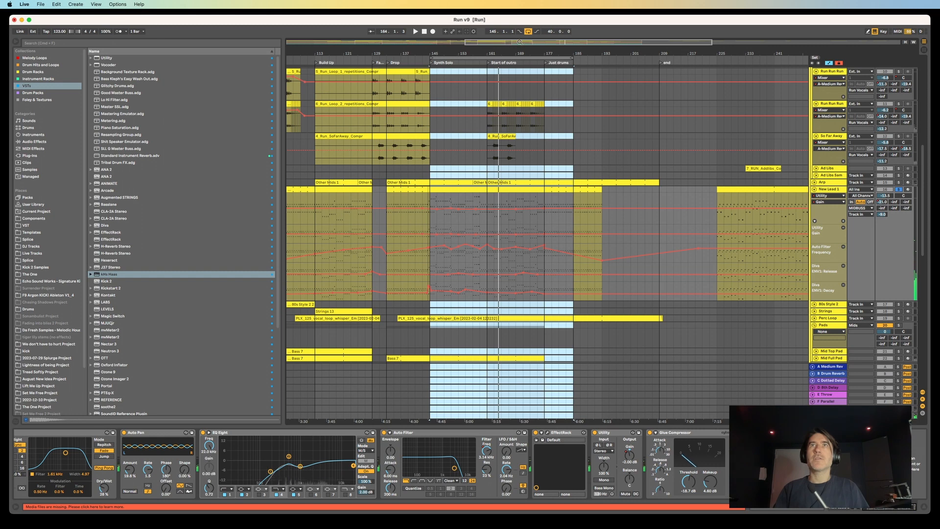
left_click_drag(520, 42, 518, 11)
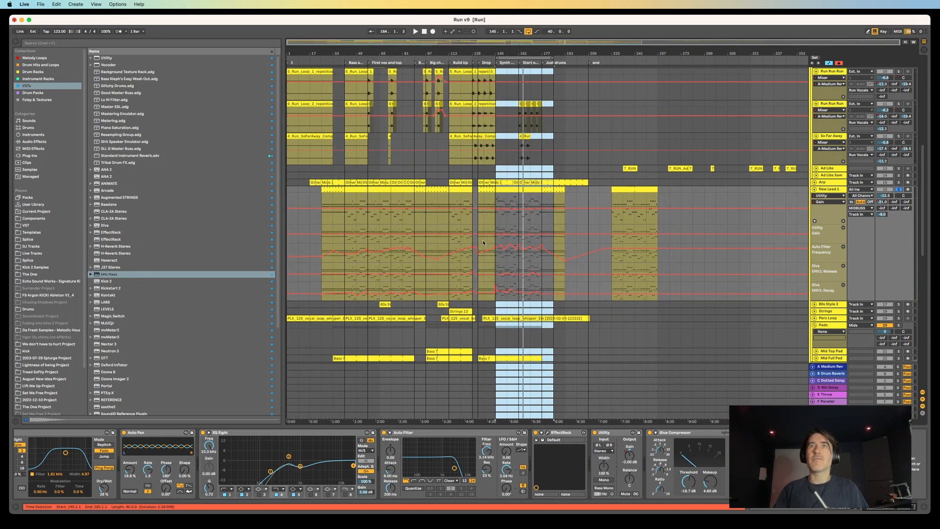
Step: Solo the Pads group, play it from First vox and top, and examine the Mid Full Pad device chain
scroll(525, 205, "down", 2)
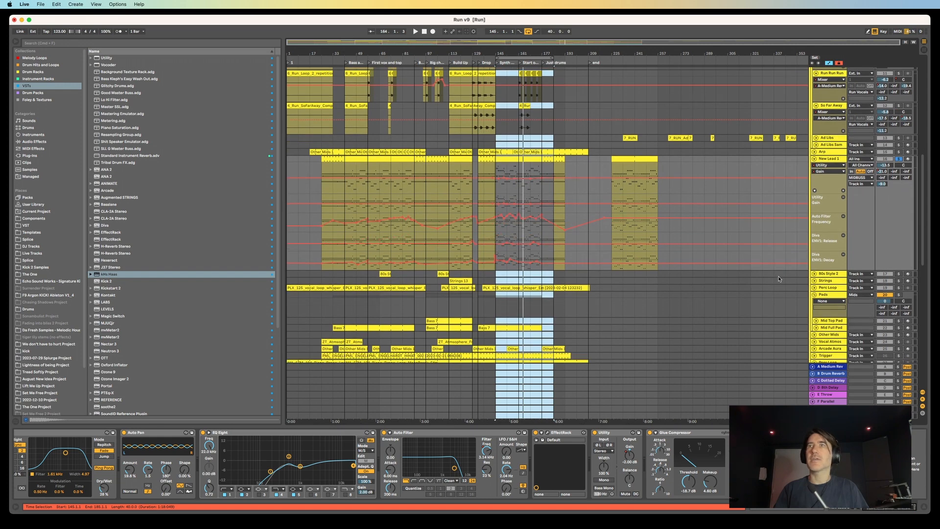
scroll(779, 279, "down", 3)
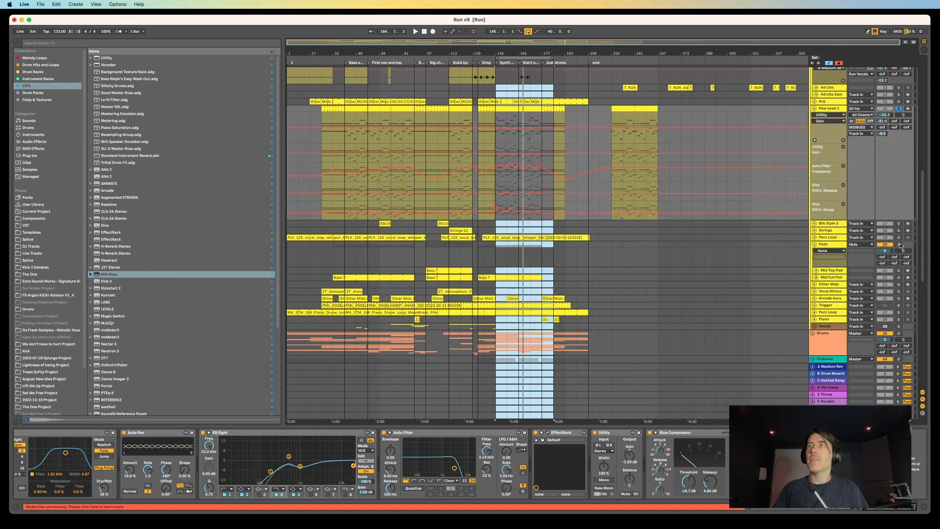
left_click(899, 245)
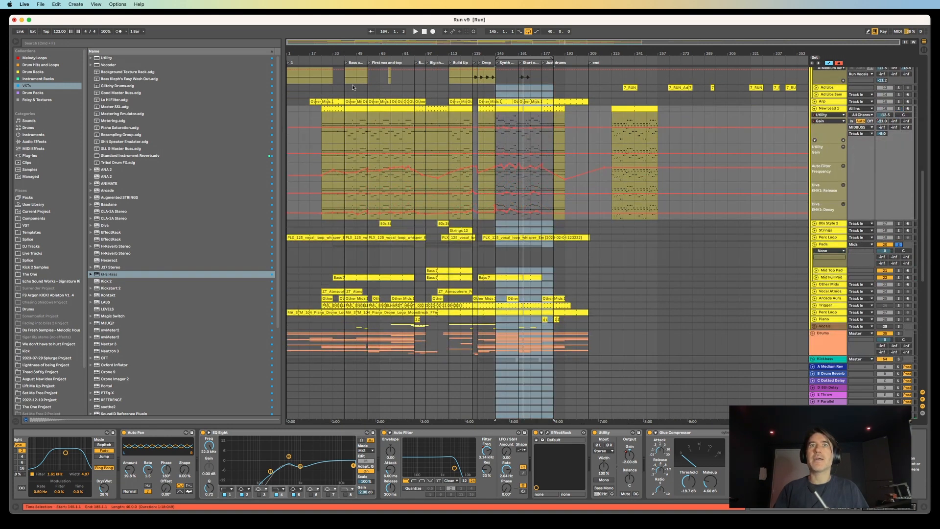
left_click(370, 62)
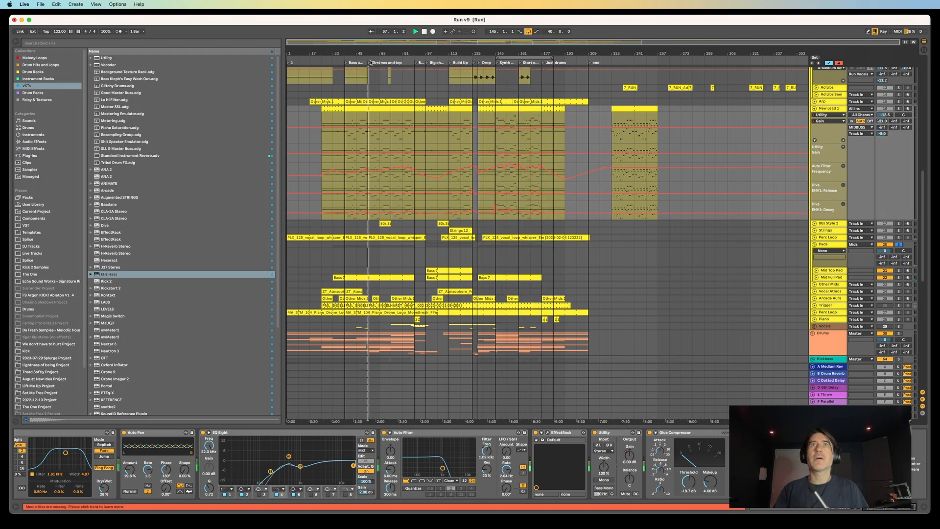
left_click(831, 277)
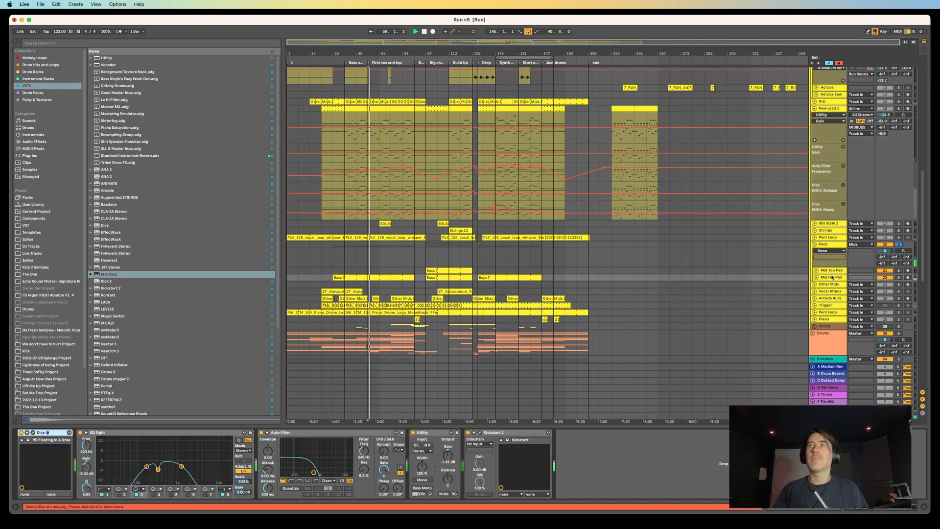
scroll(835, 272, "down", 1)
scroll(836, 273, "down", 1)
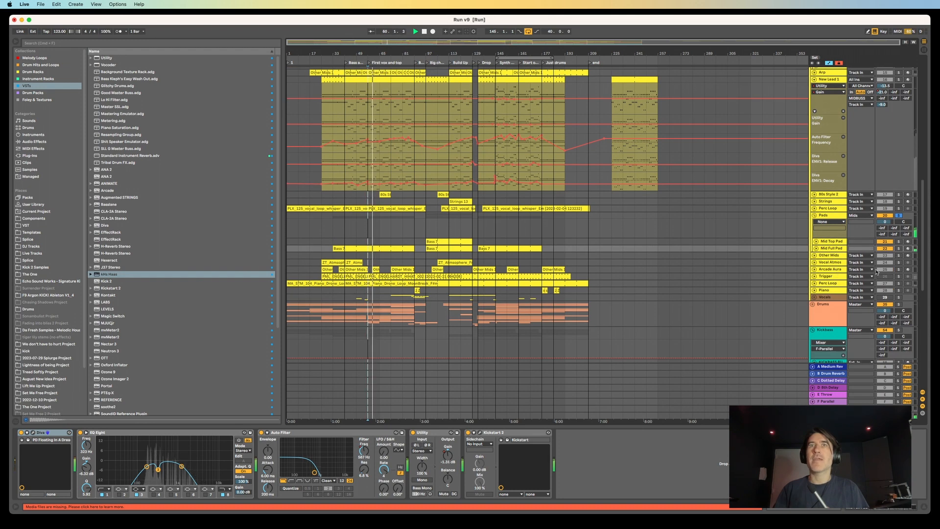
Step: Solo the Arcade Aura track, play it from Bass and Chords In, and unfold it with its device chain shown
left_click(898, 269)
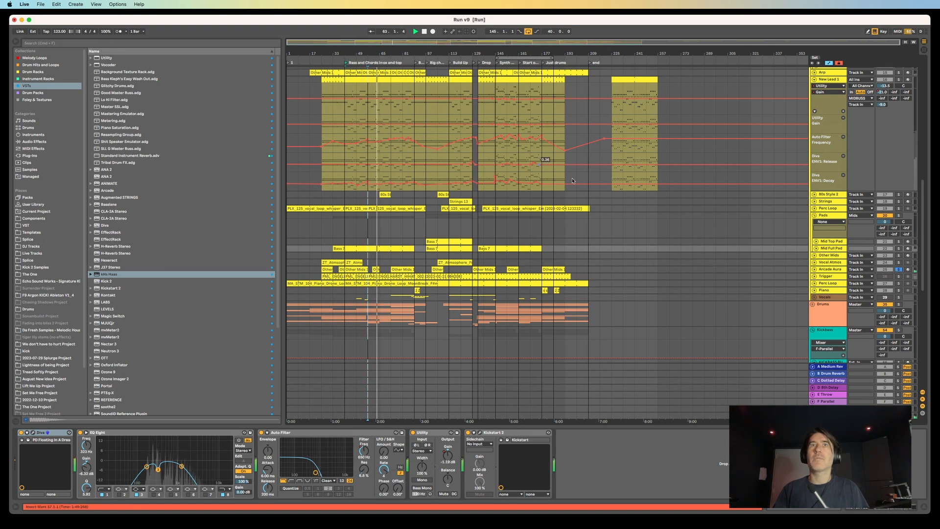
left_click(814, 269)
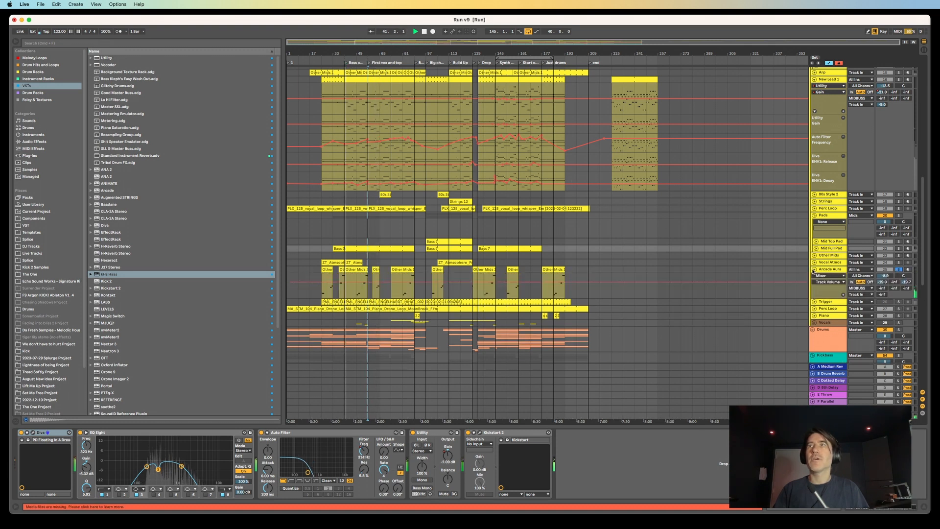
left_click(824, 270)
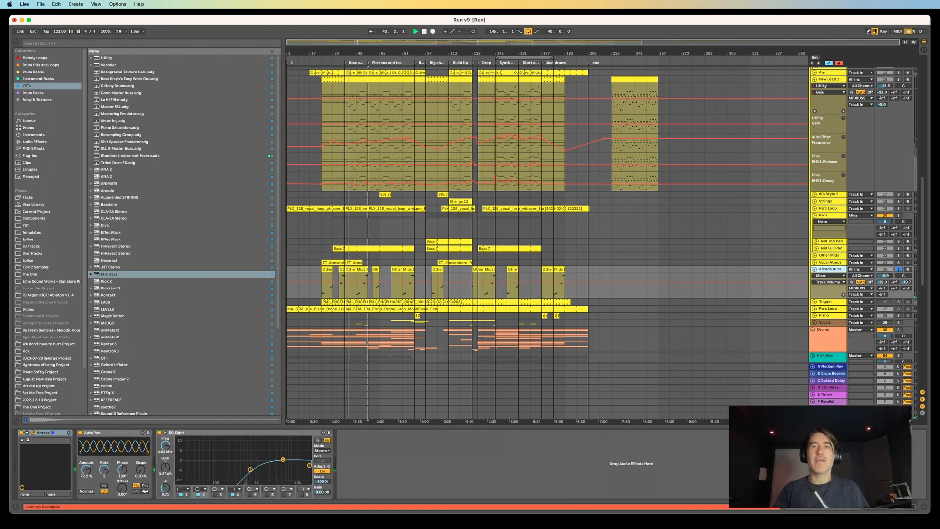
Step: Open the Arcade instrument to examine its Angelic Forest sound, and close its window
left_click(33, 433)
left_click_drag(501, 413, 570, 162)
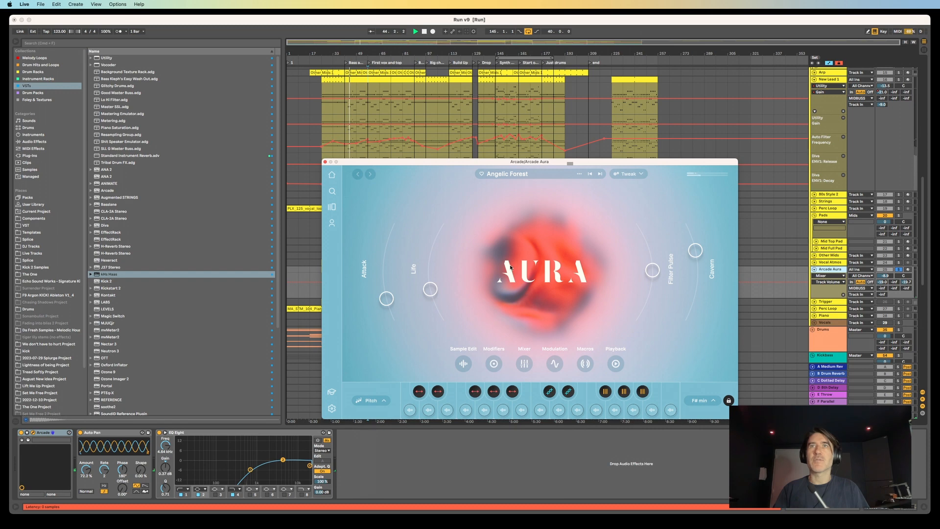
left_click(325, 162)
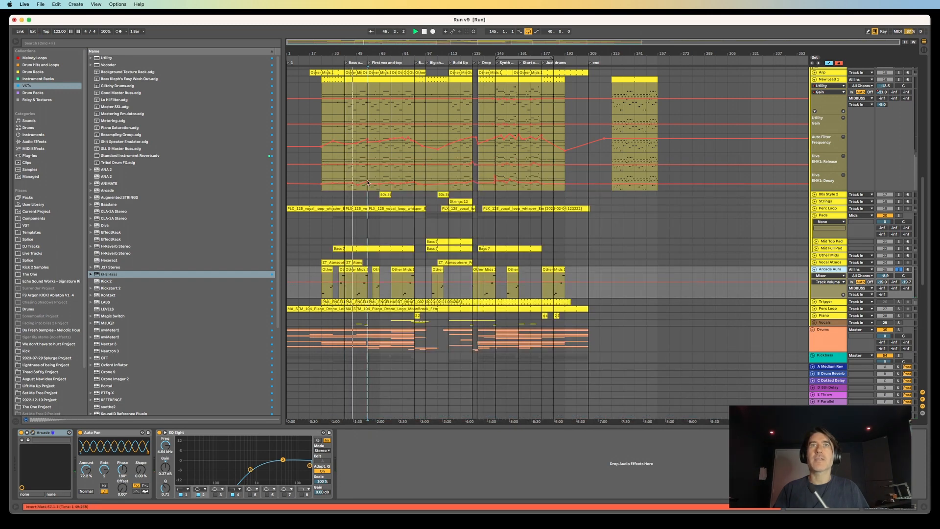
Step: Unsolo Arcade Aura to hear it within the full mix around bar 51, and stop playback
left_click_drag(357, 54, 365, 69)
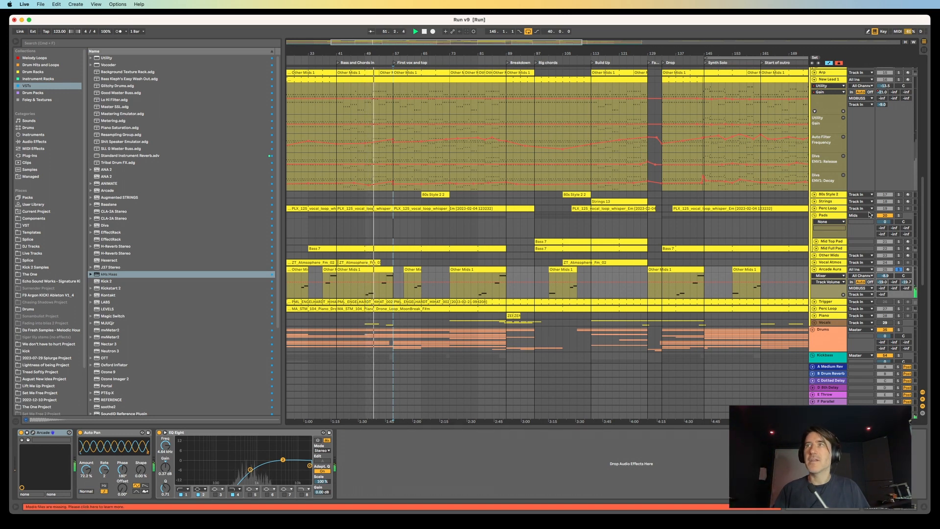
left_click(900, 270)
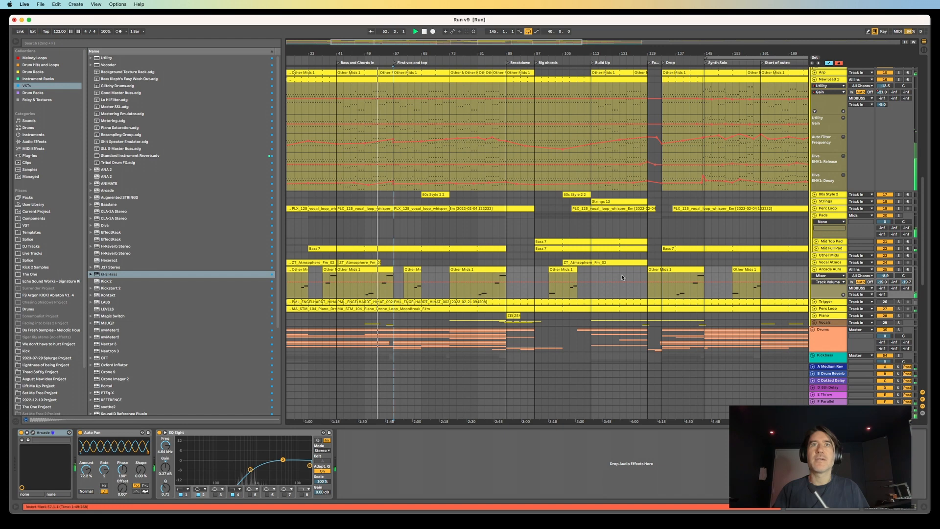
left_click(365, 60)
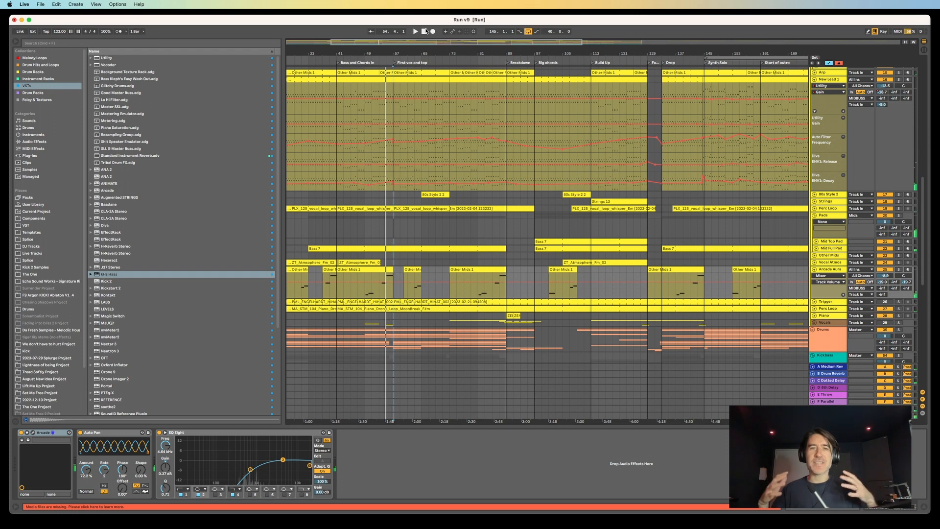
Step: Solo the Perc Loop track below Trigger, play it from bar 57, and inspect its piano drone loop clip's waveform and settings
left_click(899, 309)
key("space")
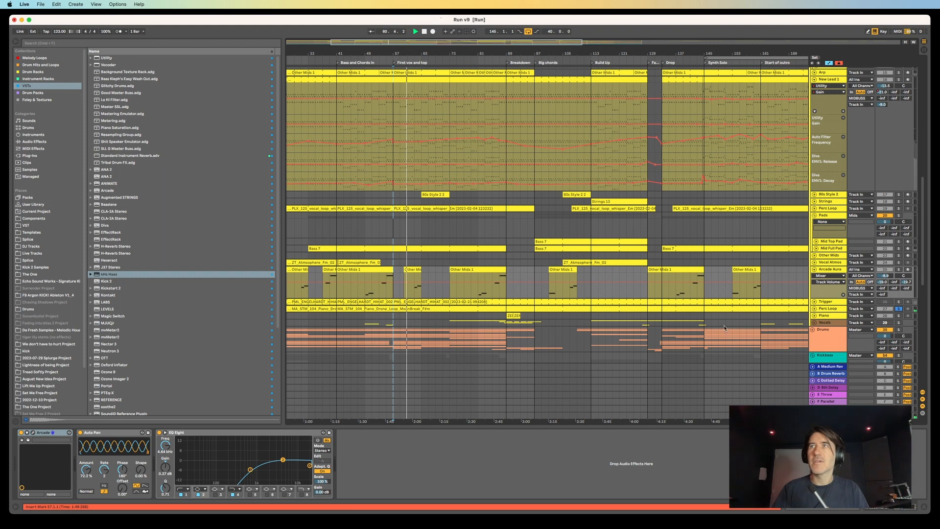
left_click(814, 309)
scroll(675, 286, "down", 4)
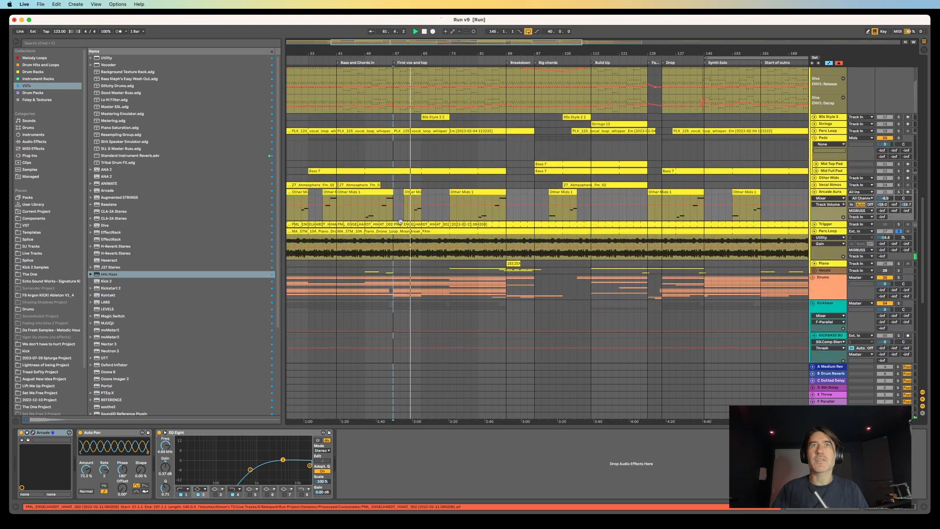
double_click(400, 231)
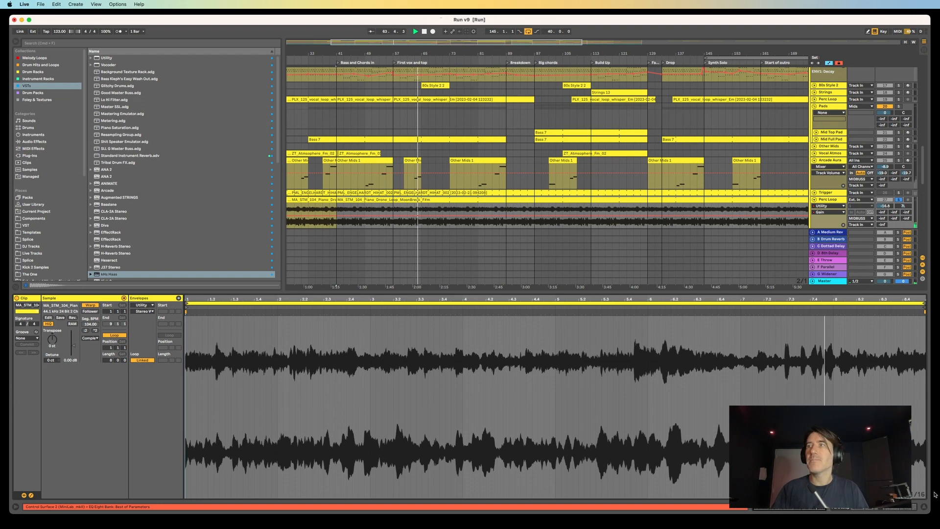
key("super+alt+l")
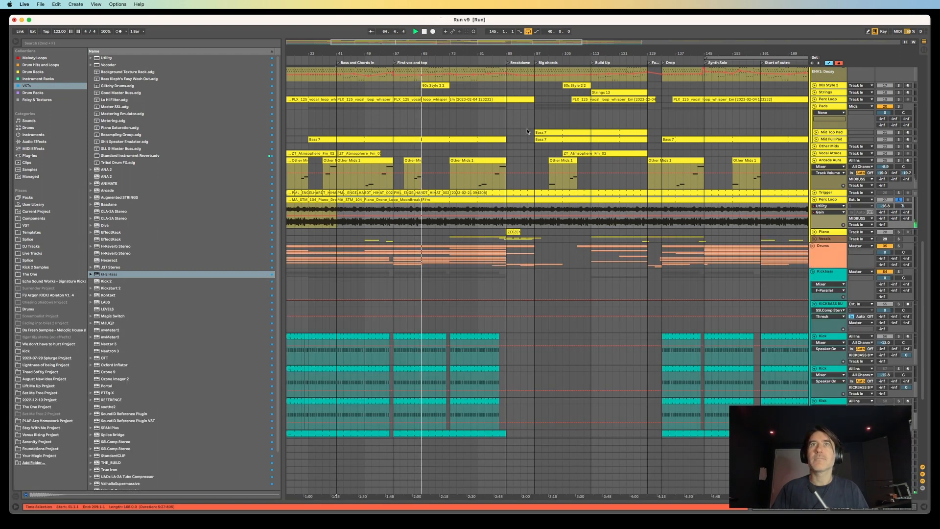
Step: Examine the Perc Loop device chain, going through EQ Eight, Delay, Reverb and Auto Filter
double_click(828, 199)
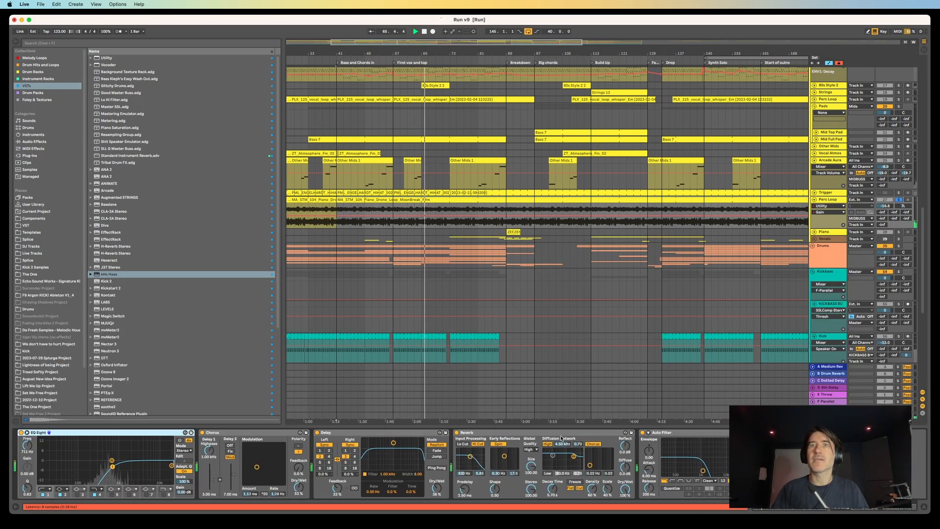
left_click(417, 432)
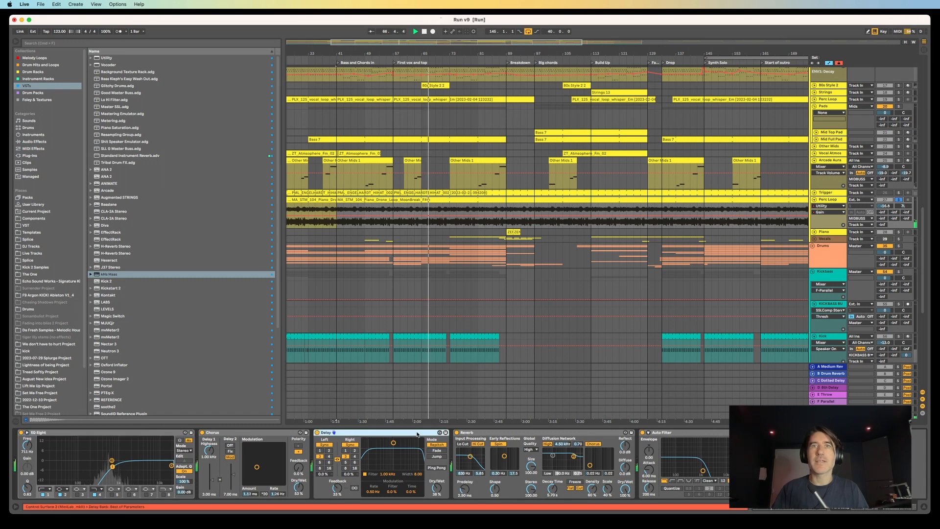
left_click(501, 434)
left_click(703, 436)
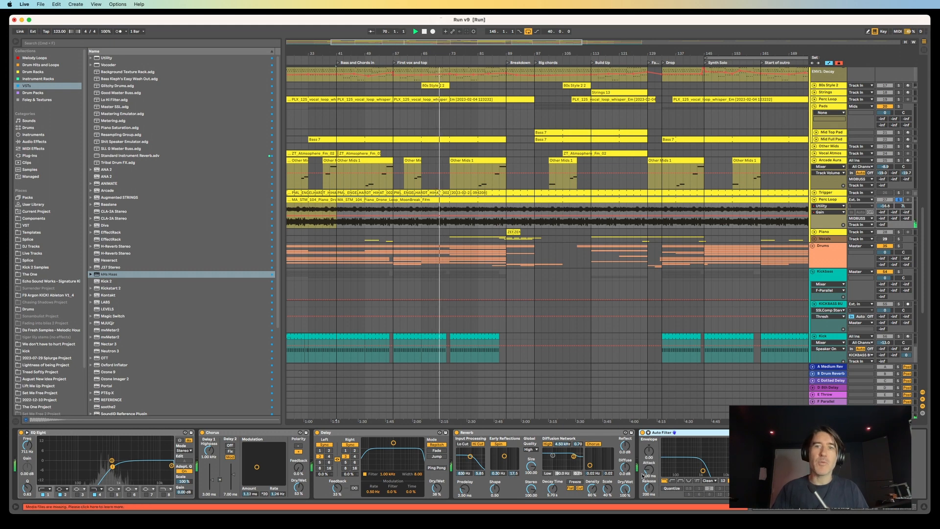
Step: Audition the Dry/Wet amount of the Perc Loop's Reverb, and stop playback
left_click_drag(629, 491, 628, 491)
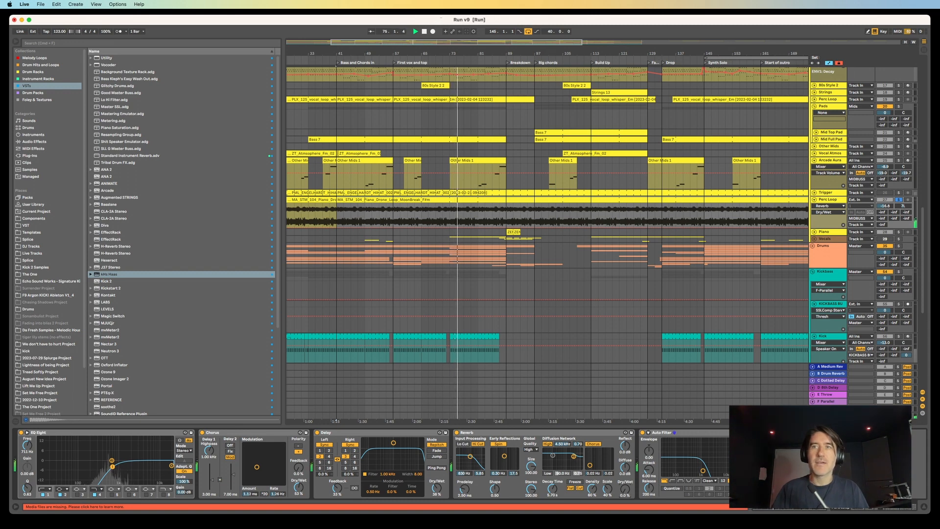
left_click_drag(628, 492, 628, 443)
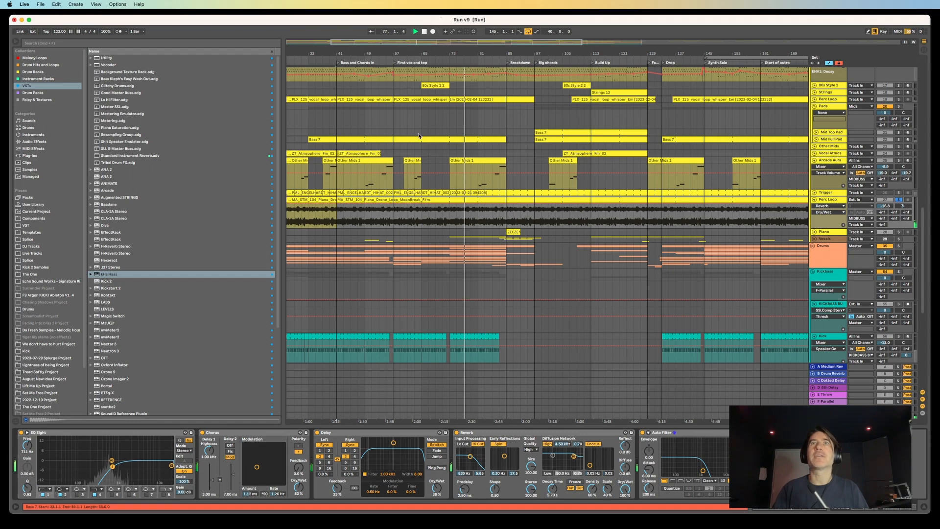
left_click(424, 32)
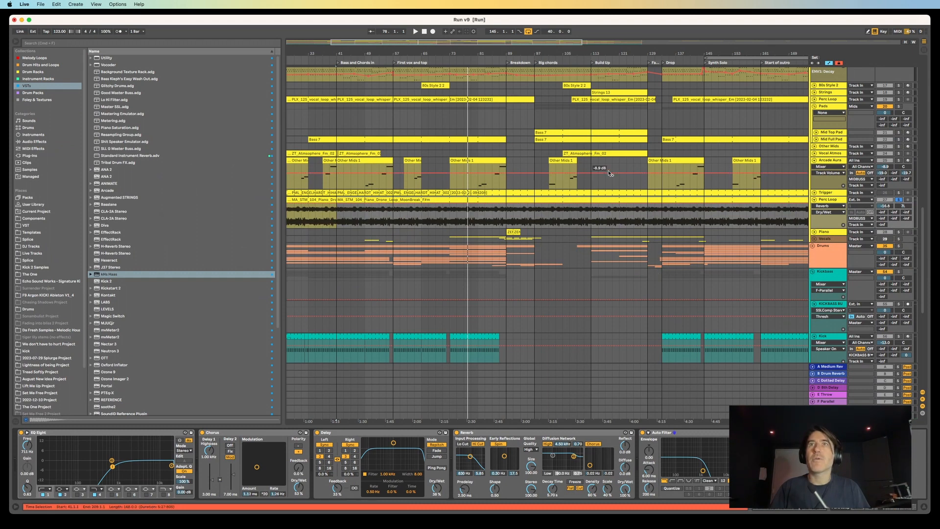
Step: Unfold the Drums group, solo the DRUMBUSS track with its effects shown, and play the drums from First vox and top
scroll(830, 217, "up", 6)
scroll(834, 221, "down", 6)
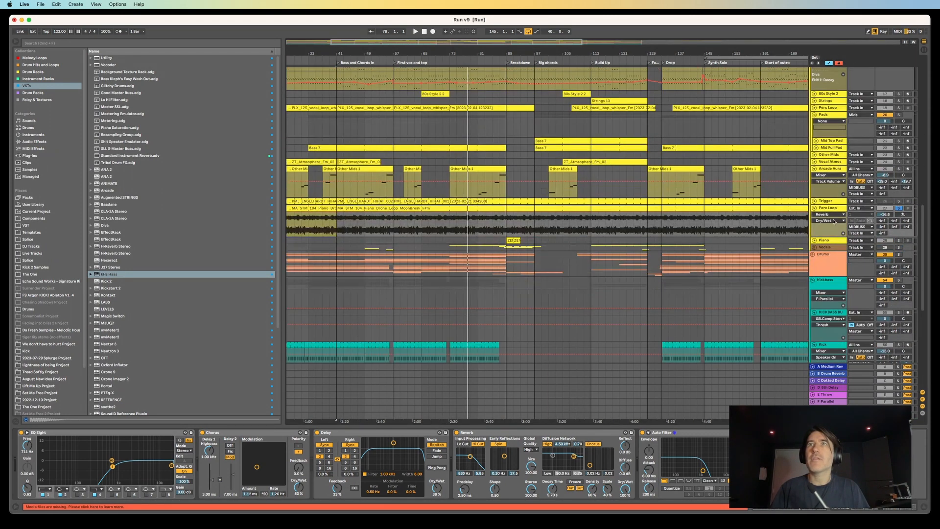
scroll(833, 222, "down", 5)
left_click(813, 168)
scroll(839, 151, "down", 5)
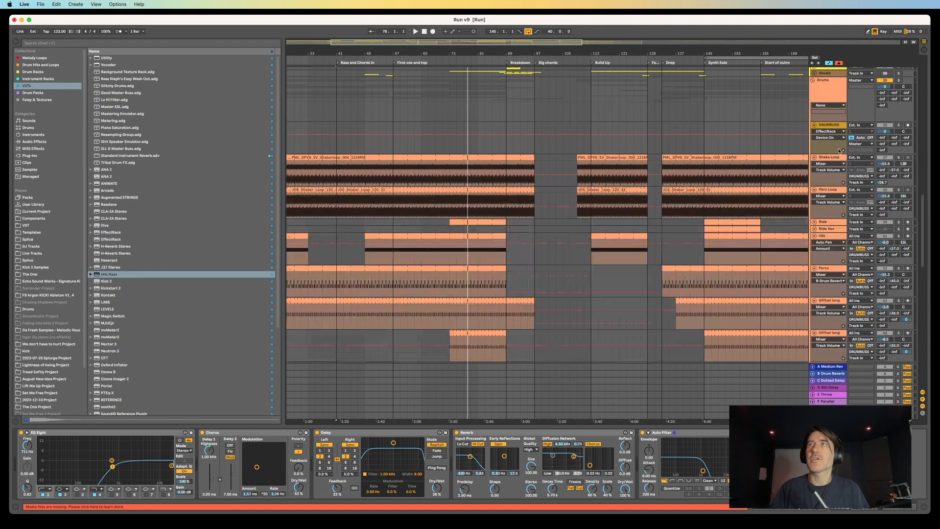
left_click(840, 126)
left_click(898, 125)
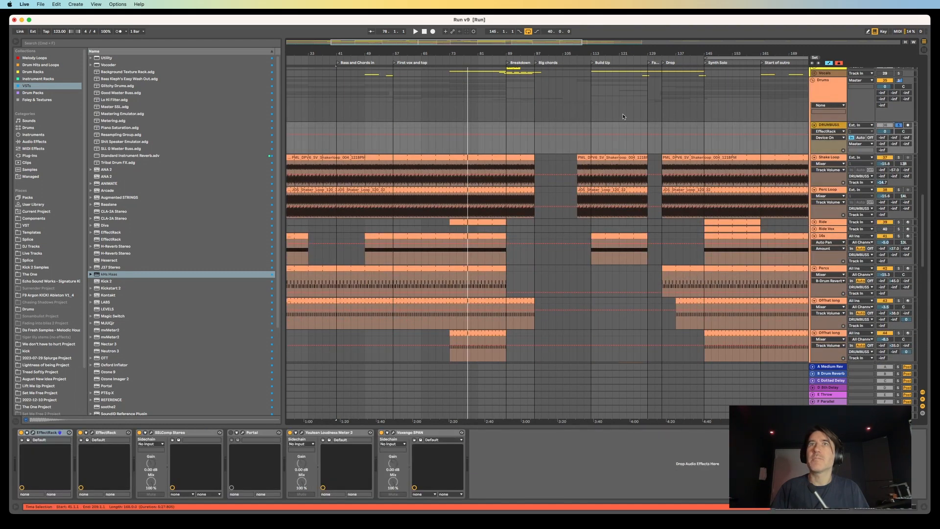
left_click(396, 64)
scroll(834, 229, "down", 2)
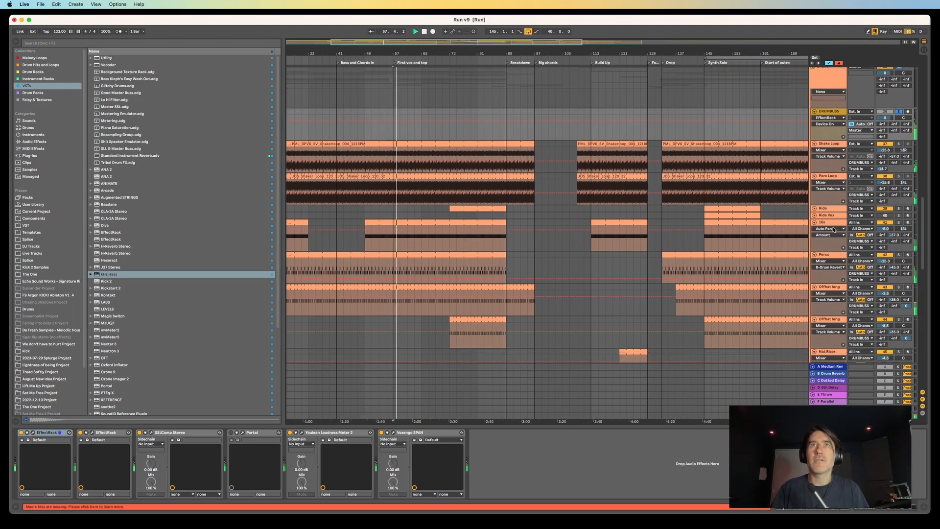
Step: Solo the drum group's Shake Loop and Perc Loop one at a time, and listen to both together
left_click(898, 144)
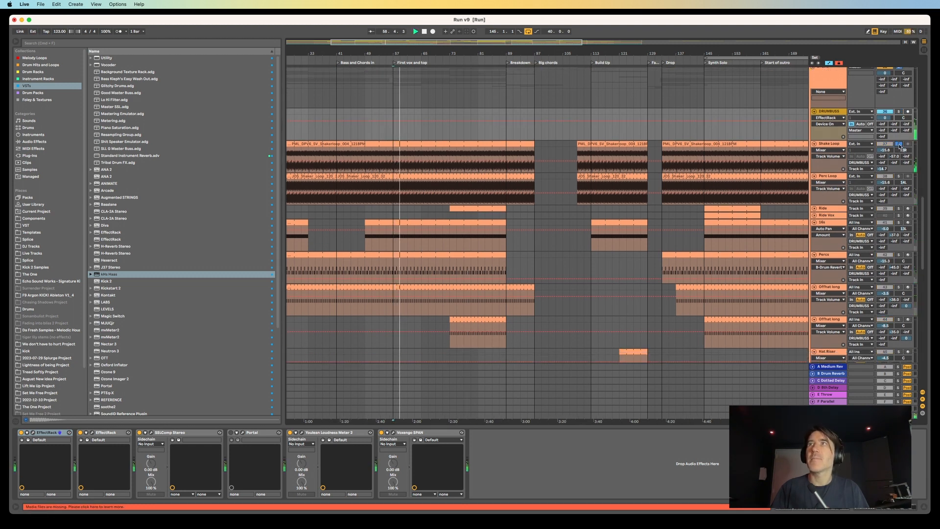
left_click(899, 176)
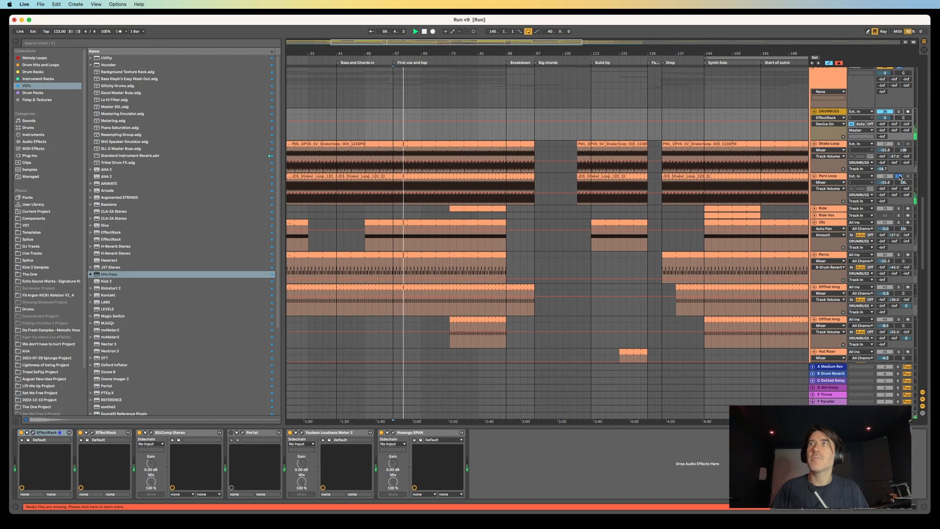
scroll(896, 171, "down", 1)
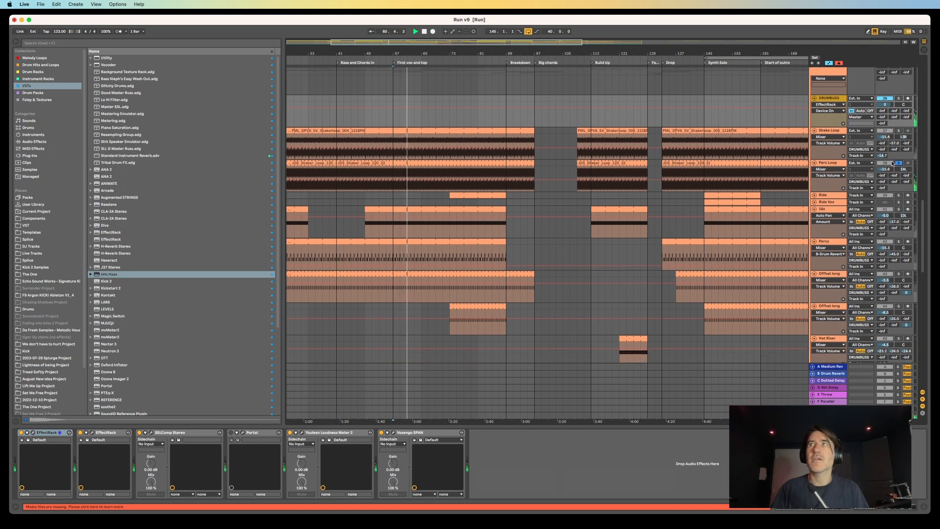
left_click(898, 132, "super")
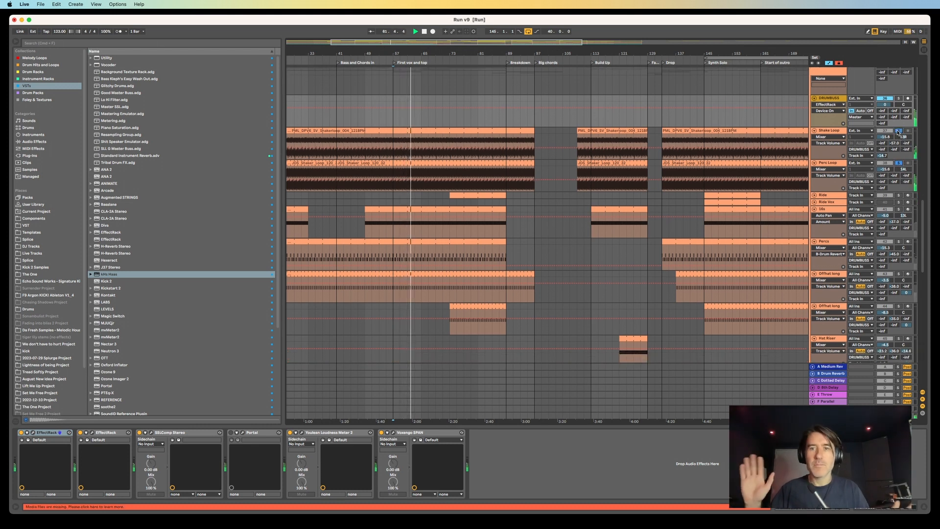
scroll(903, 147, "down", 1)
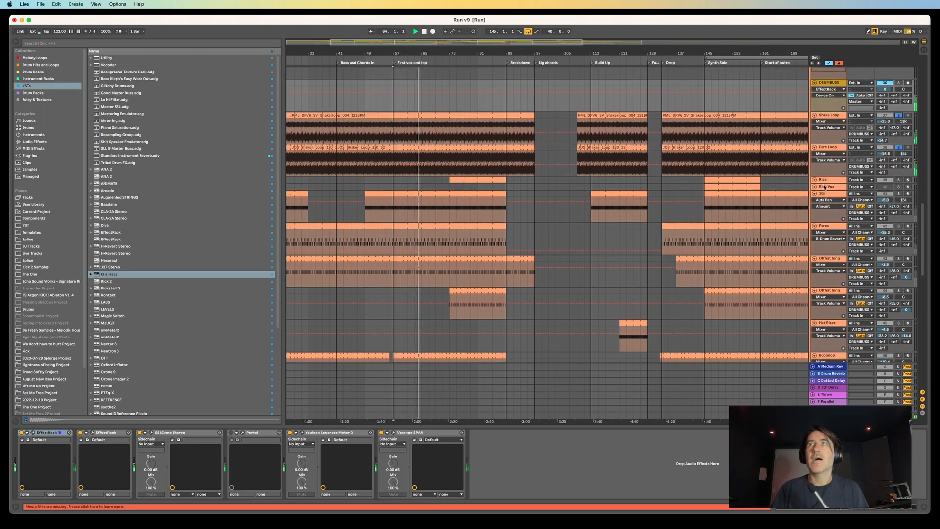
Step: Solo the 16s track and examine its device chain from Drum Rack through Auto Pan, Utility and Vocoder
left_click(899, 194)
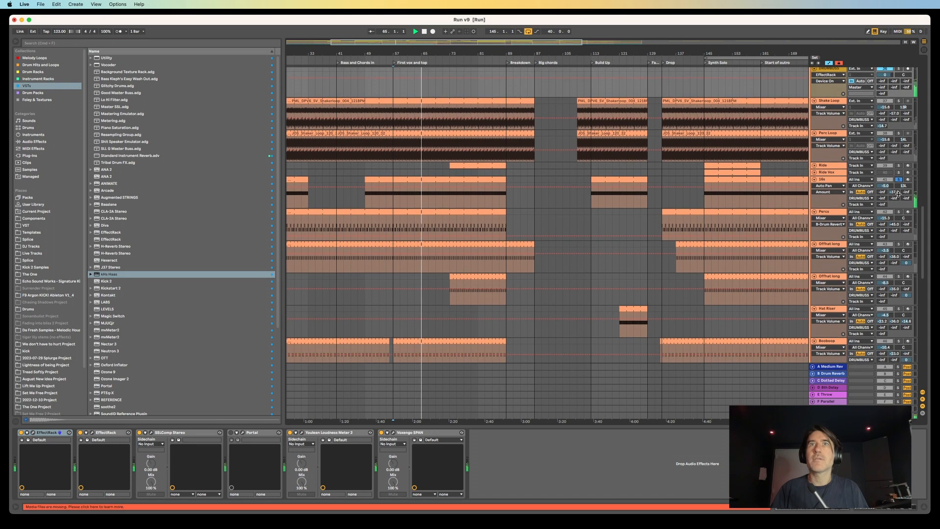
scroll(780, 195, "down", 1)
left_click(780, 194)
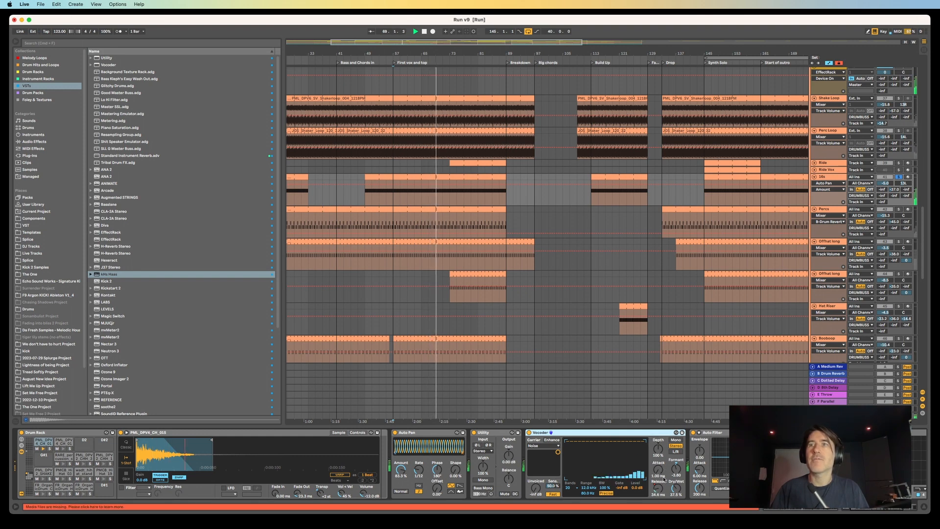
Step: Show the automation of the Vocoder's Release Time on the 16s track
left_click(660, 489)
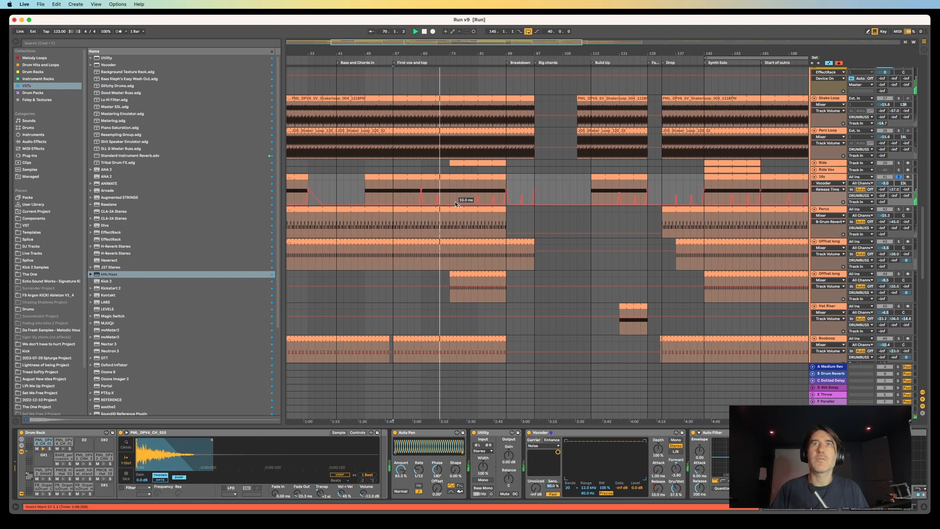
scroll(675, 267, "down", 2)
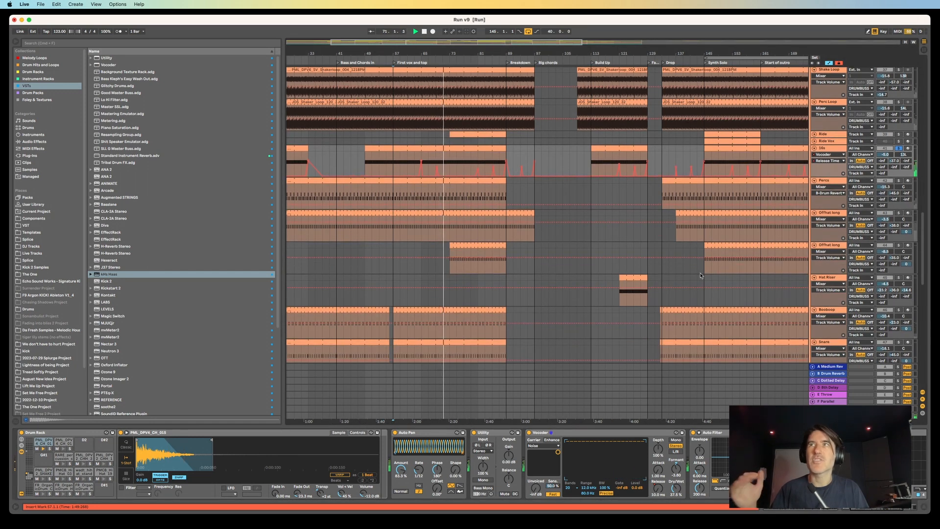
Step: Listen to the Percs track soloed, then within the soloed DRUMBUSS from First vox and top, switching Percs off and on
left_click(833, 181)
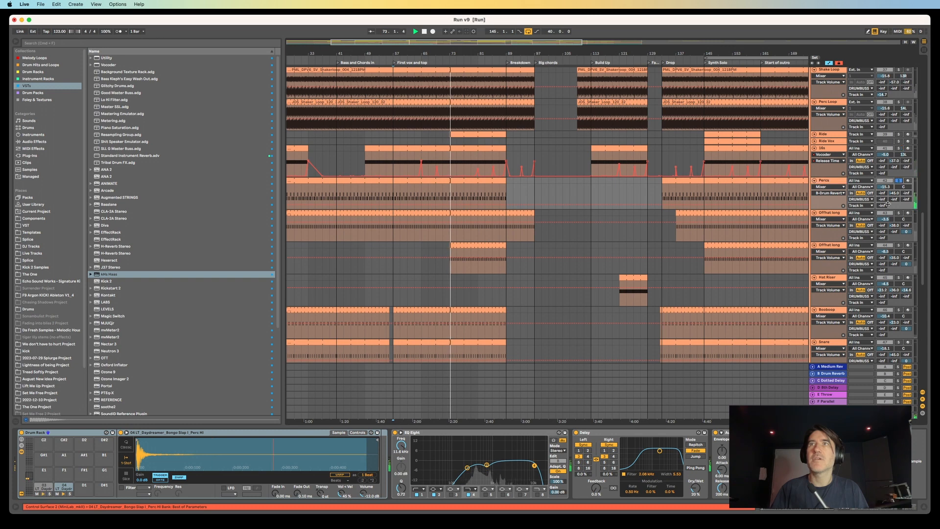
scroll(888, 205, "down", 1)
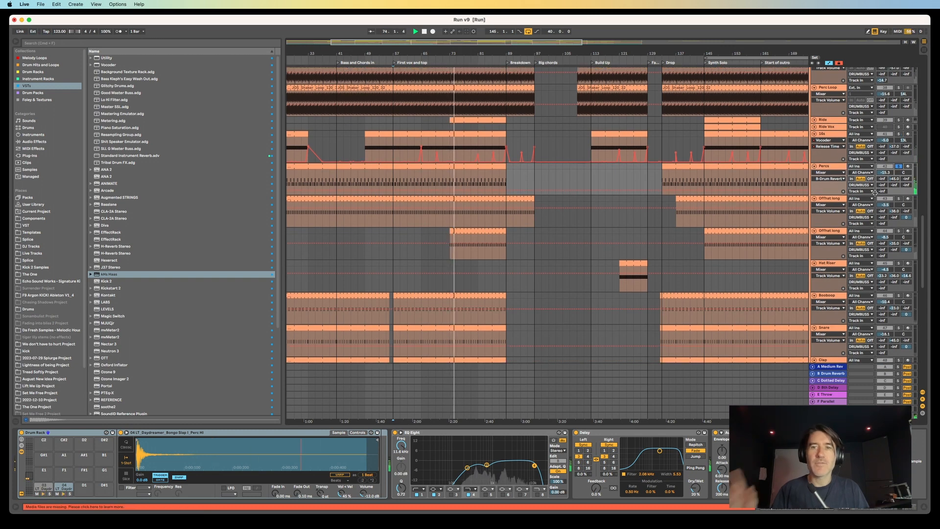
scroll(906, 133, "up", 5)
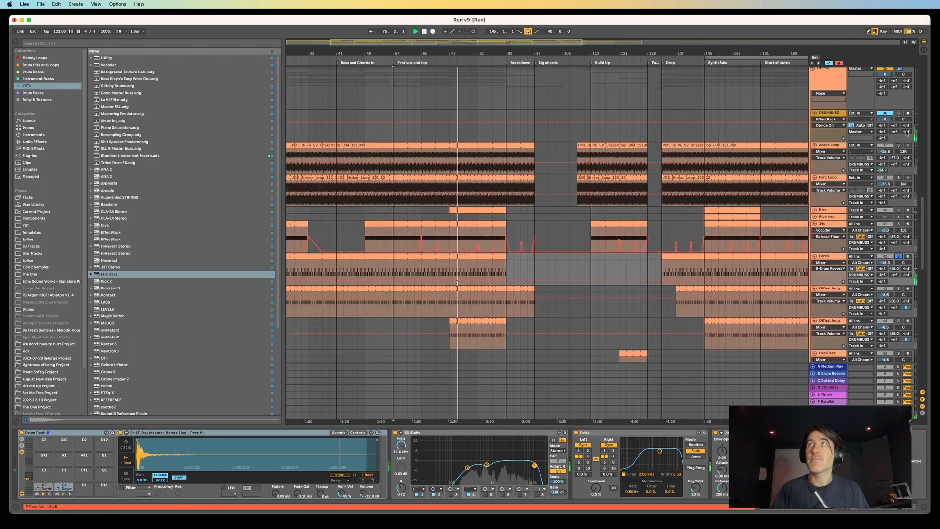
left_click(899, 113)
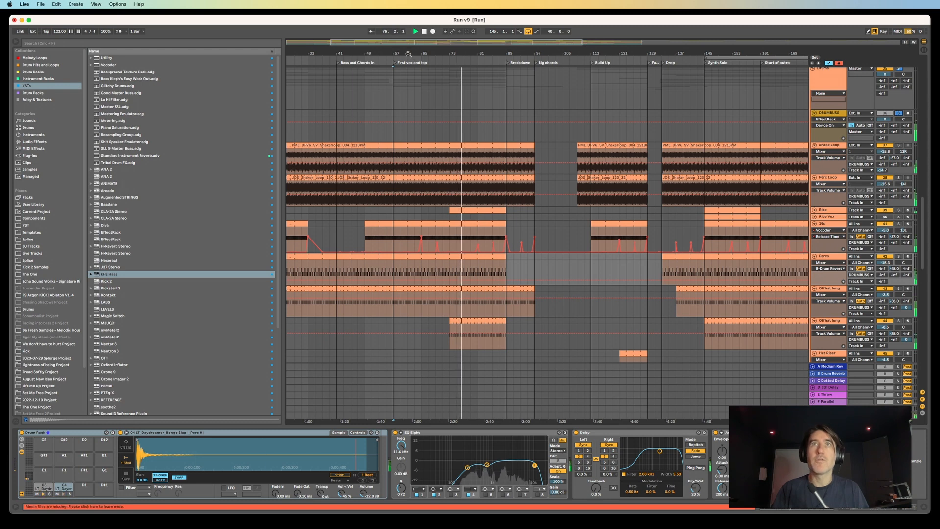
left_click(394, 63)
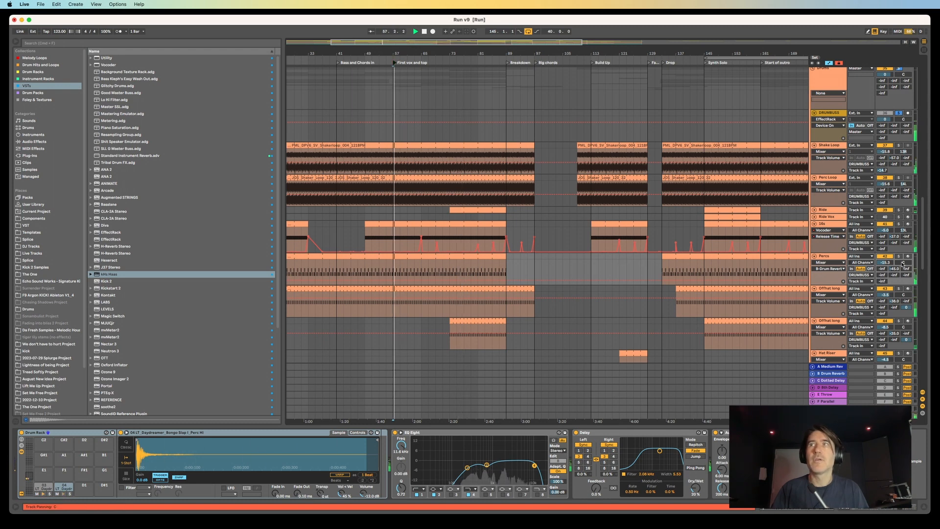
scroll(884, 219, "down", 2)
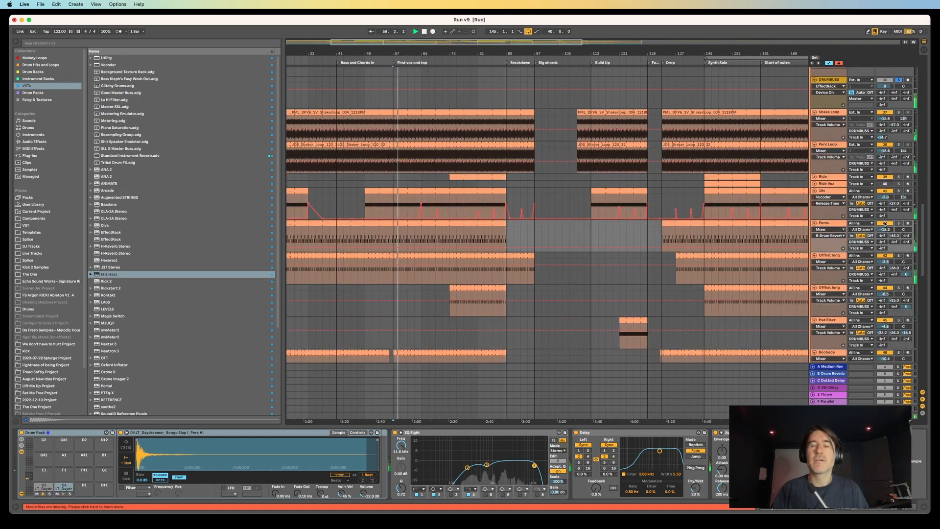
left_click(885, 223)
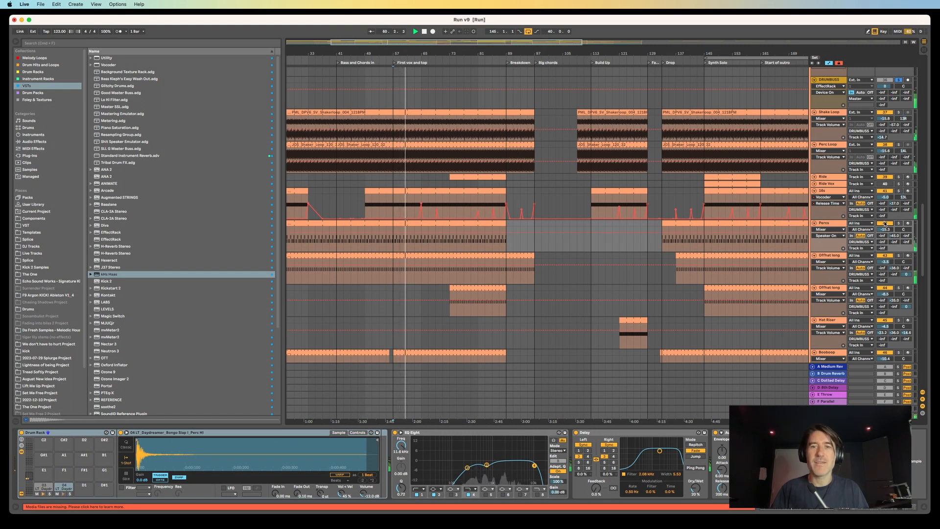
left_click(833, 224)
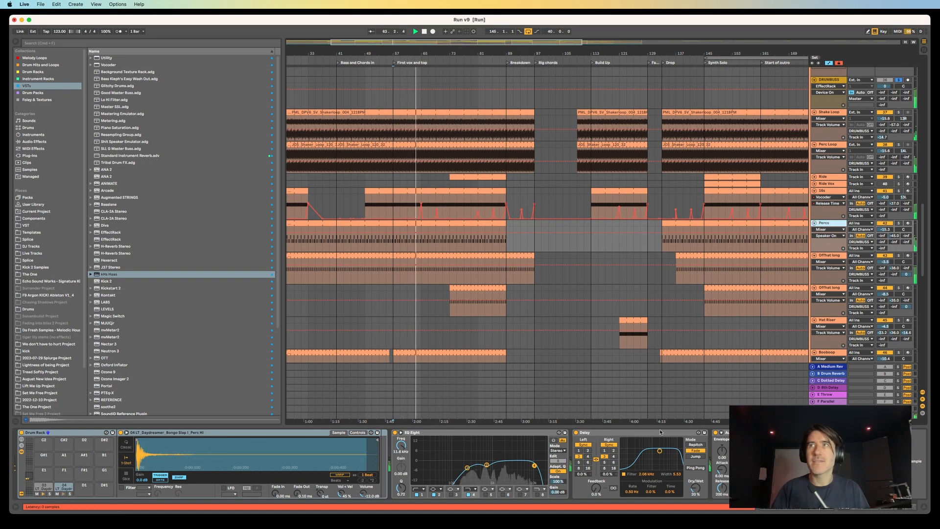
Step: Solo the first Offhat long track and the track directly above Snare one at a time, and show the latter's device chain
scroll(842, 279, "down", 3)
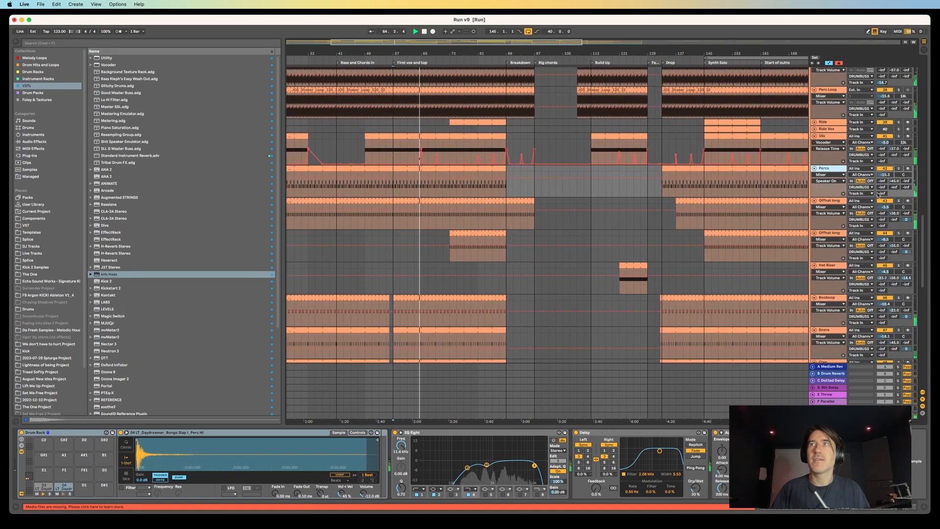
left_click(899, 202)
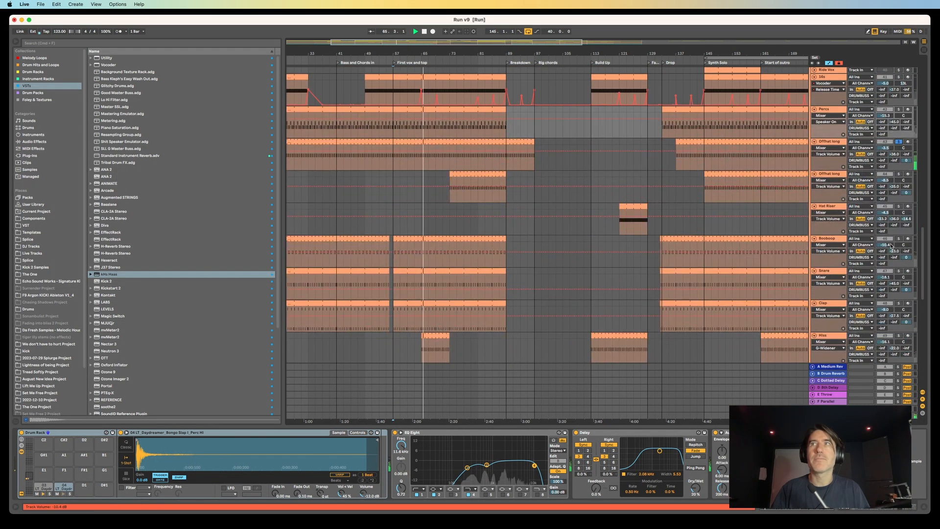
scroll(869, 210, "down", 4)
left_click(898, 223)
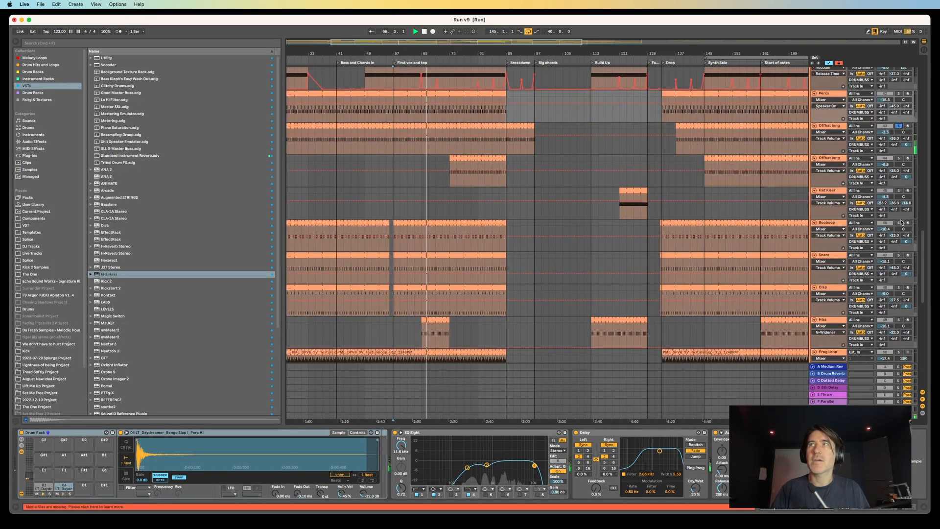
scroll(886, 230, "down", 1)
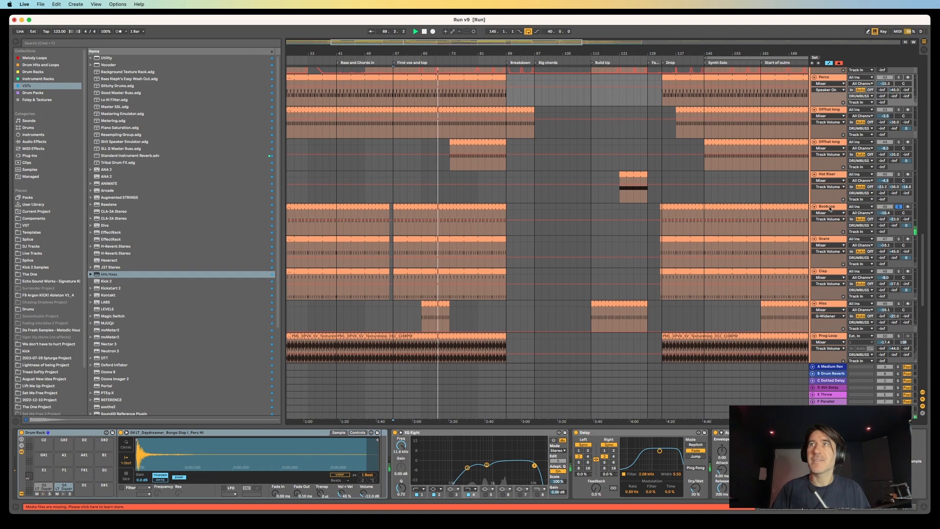
left_click(840, 218)
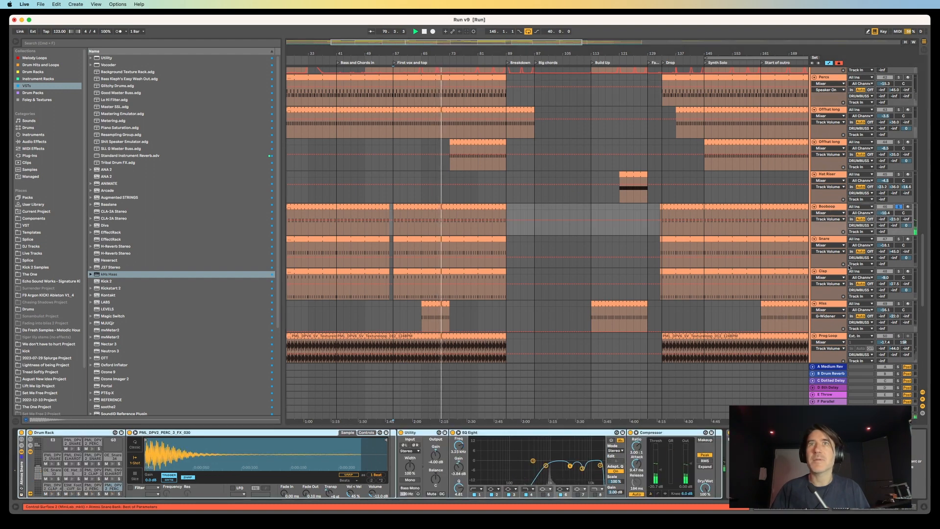
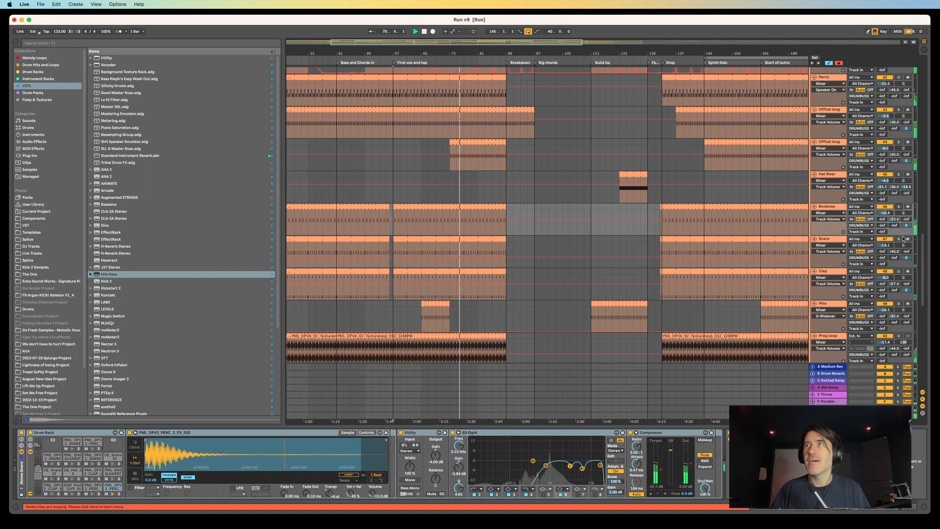
Step: Solo the Snare and Clap tracks one at a time, and open the Clap's MIDI clip at First vox and top
scroll(900, 238, "down", 1)
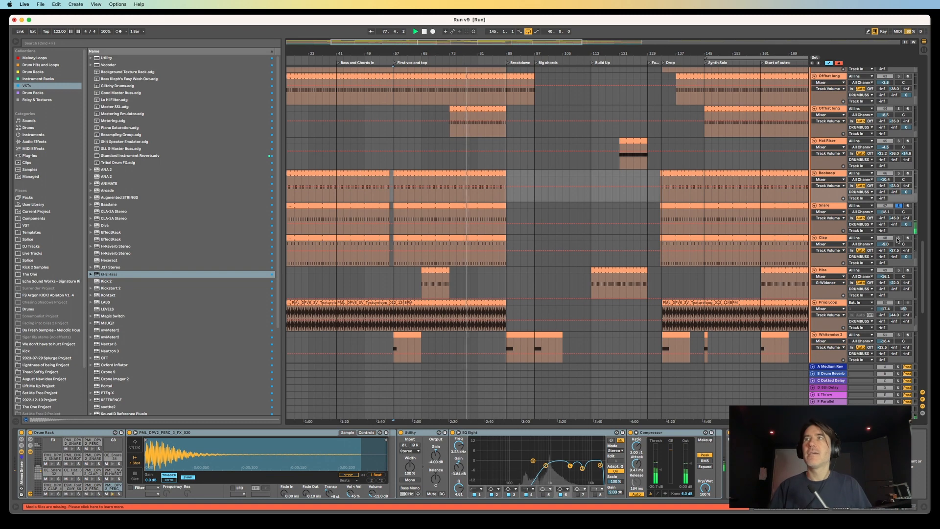
left_click(898, 238)
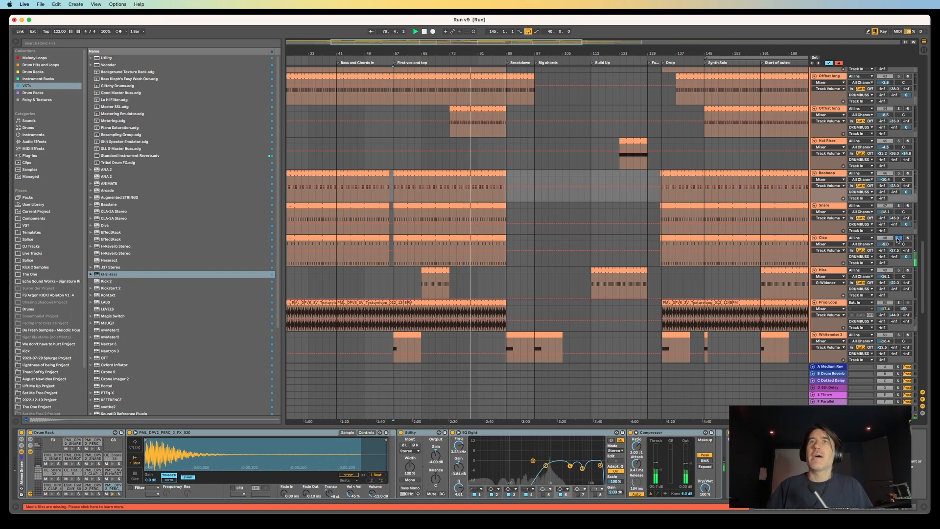
scroll(491, 206, "down", 1)
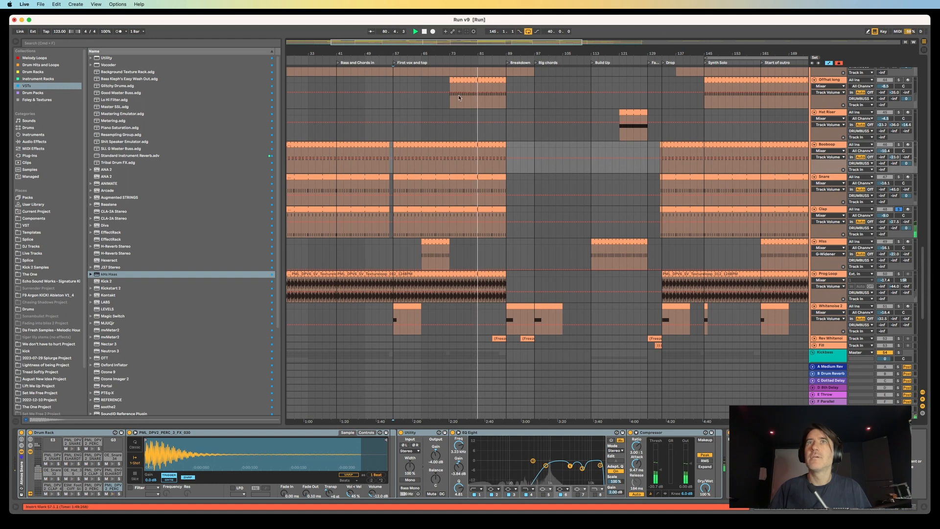
left_click(454, 207)
double_click(454, 208)
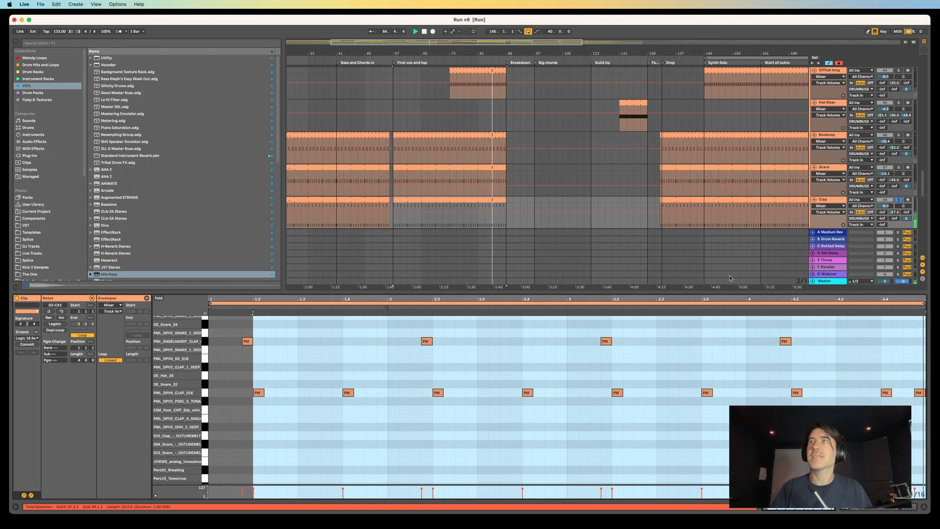
Step: Take Clap out of solo and listen to it with the other drums through the soloed DRUMBUSS
left_click(899, 200)
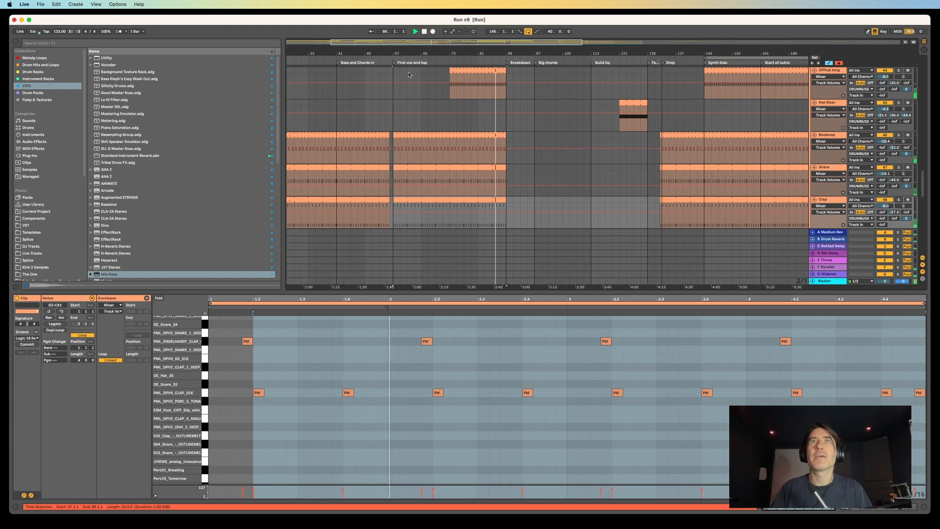
scroll(906, 110, "up", 5)
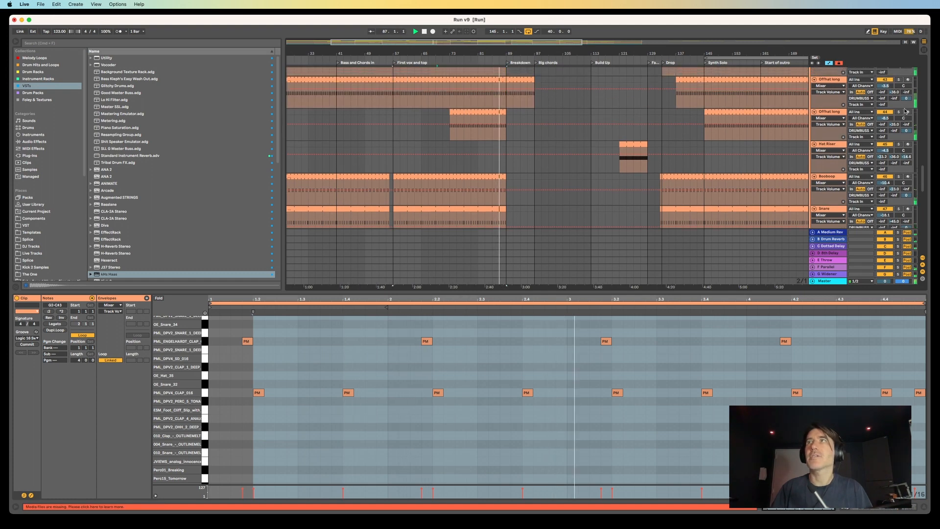
scroll(907, 111, "down", 5)
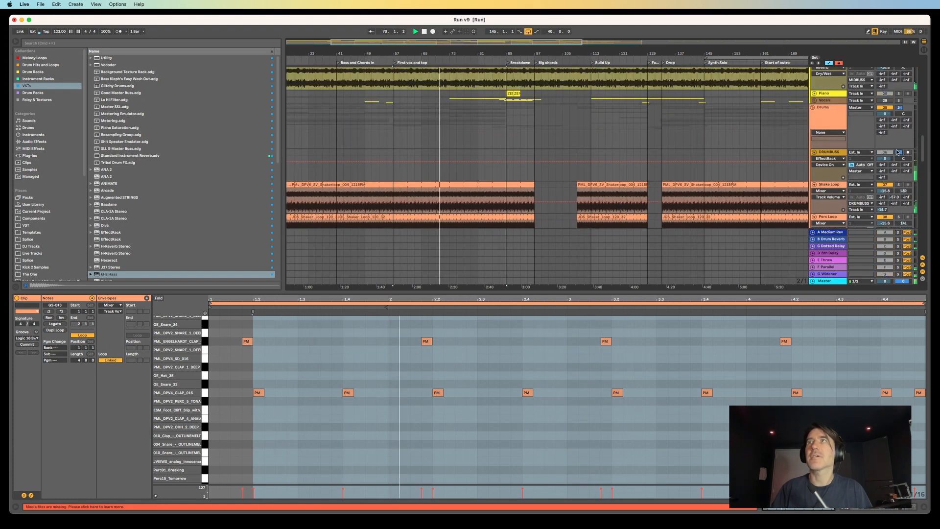
scroll(876, 189, "down", 6)
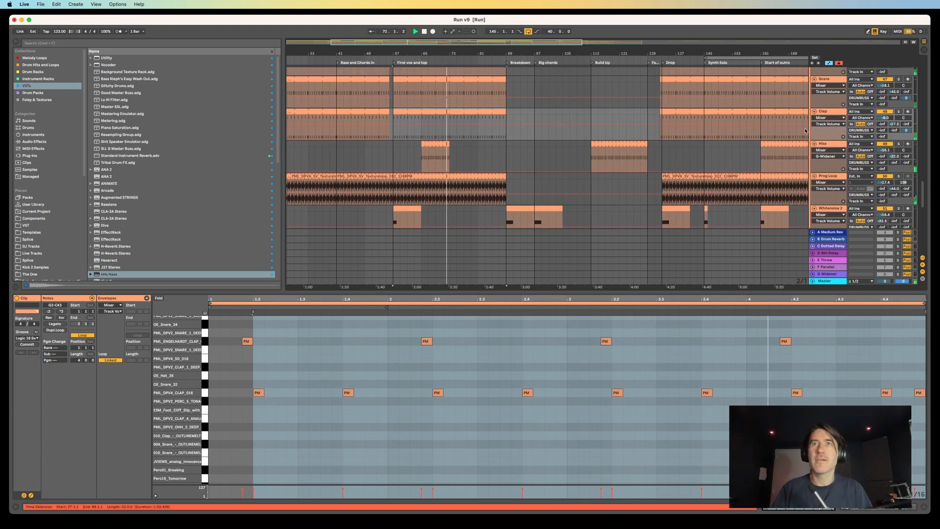
Step: Try the Clap pattern without its PML_ENGELHARDT_CLAP notes by deleting them, and undo the deletion
left_click_drag(829, 362, 230, 315)
key("Delete")
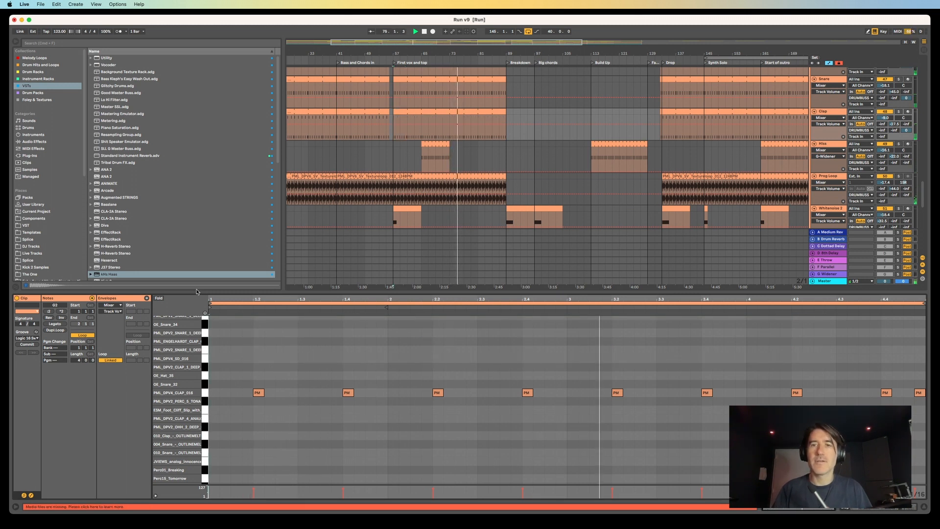
key("super+z")
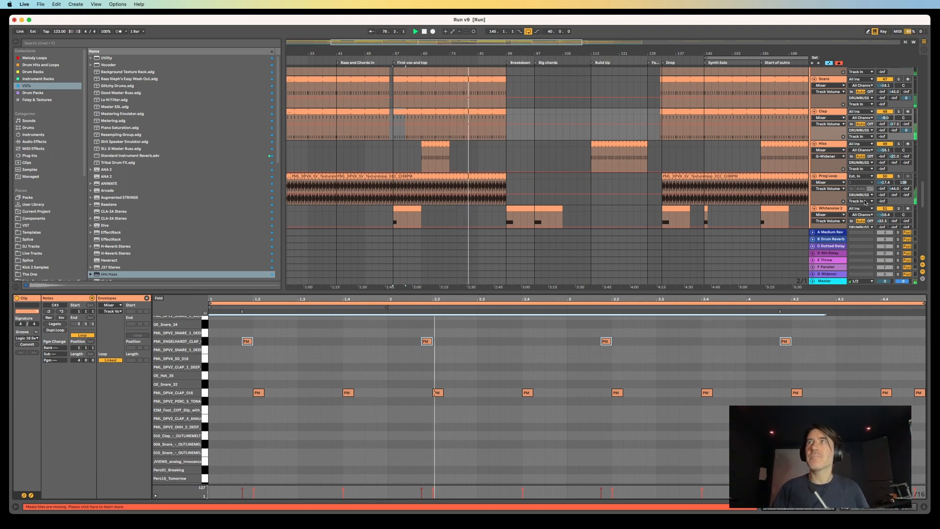
Step: Solo the Prog Loop track and play it from First vox and top
scroll(897, 151, "up", 4)
scroll(897, 151, "down", 3)
scroll(897, 151, "down", 5)
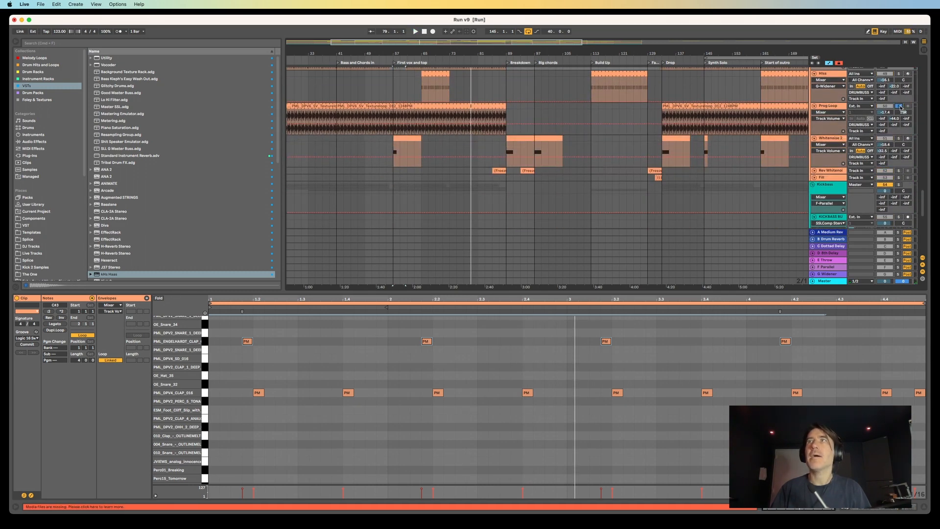
key("space")
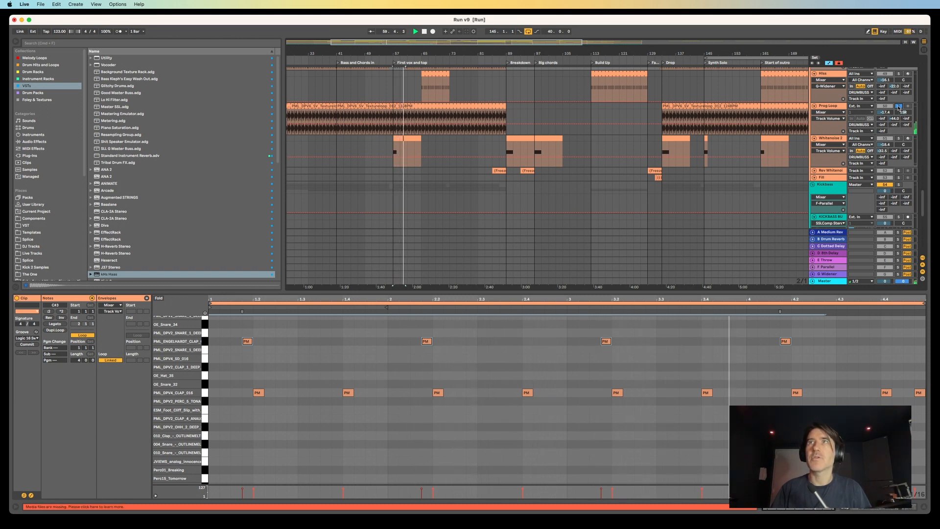
Step: Solo the Whitenoise 2 track and play its clip at First vox and top
scroll(896, 110, "down", 3)
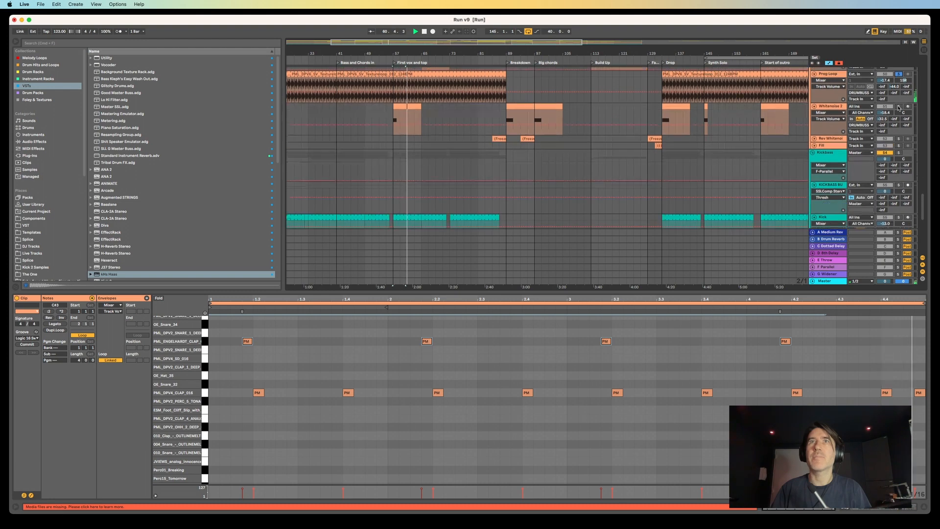
left_click(899, 85)
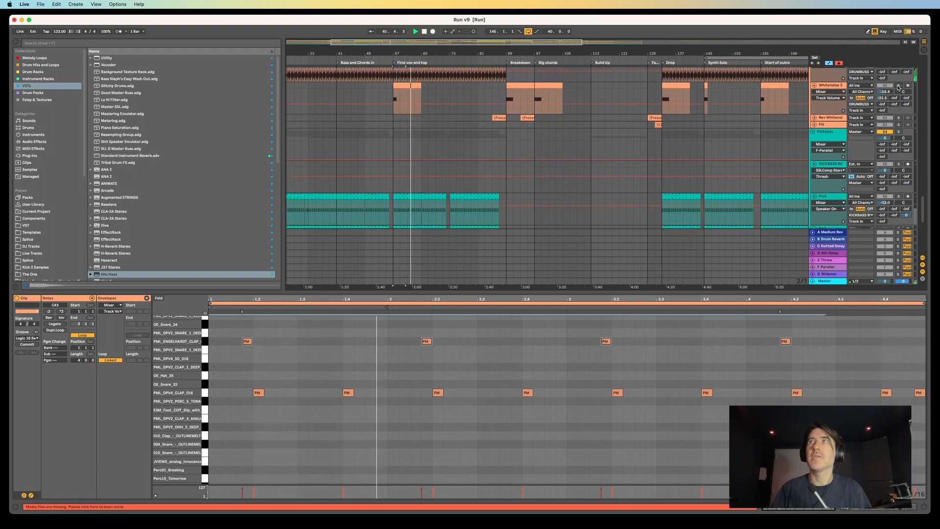
key("space")
left_click(411, 87)
key("space")
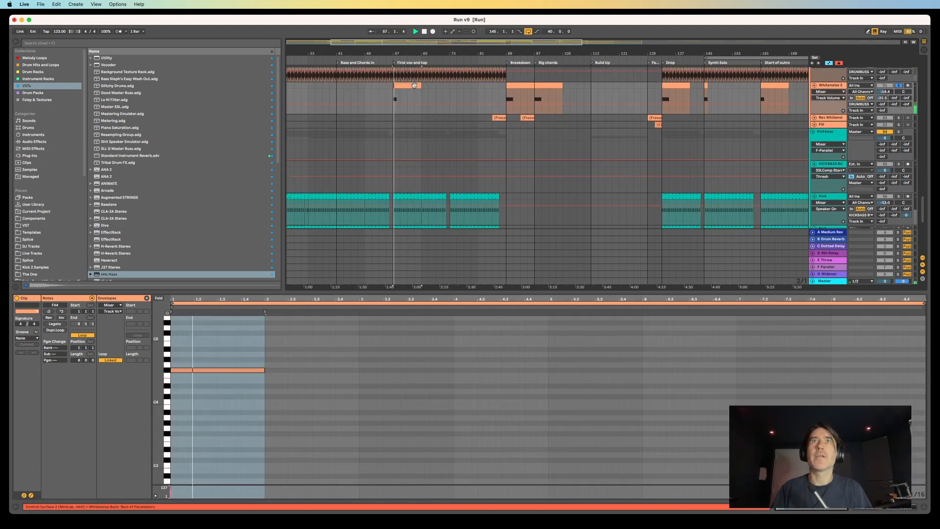
Step: Open the Whitenoise 2 track's TyrellN6 synth to examine its Closed Hihat-1 NF preset, and stop playback
left_click(832, 87)
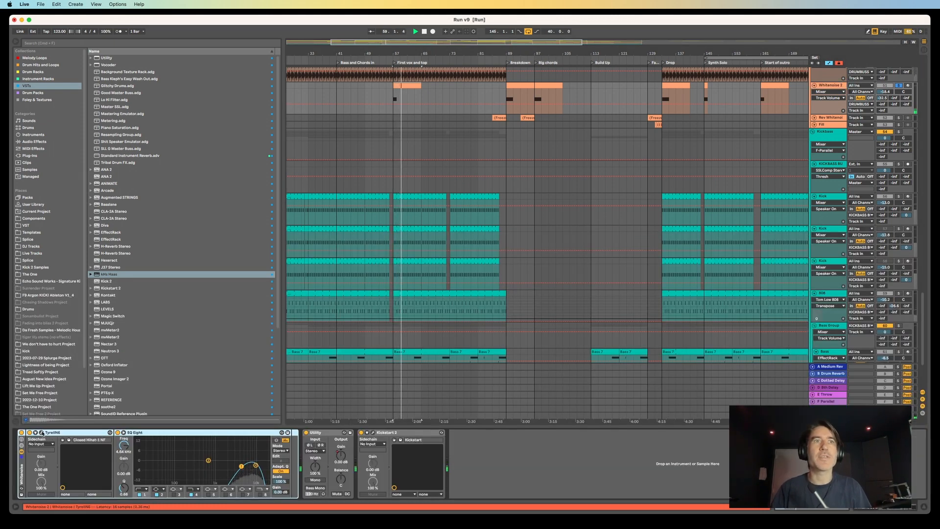
left_click_drag(499, 528, 486, 146)
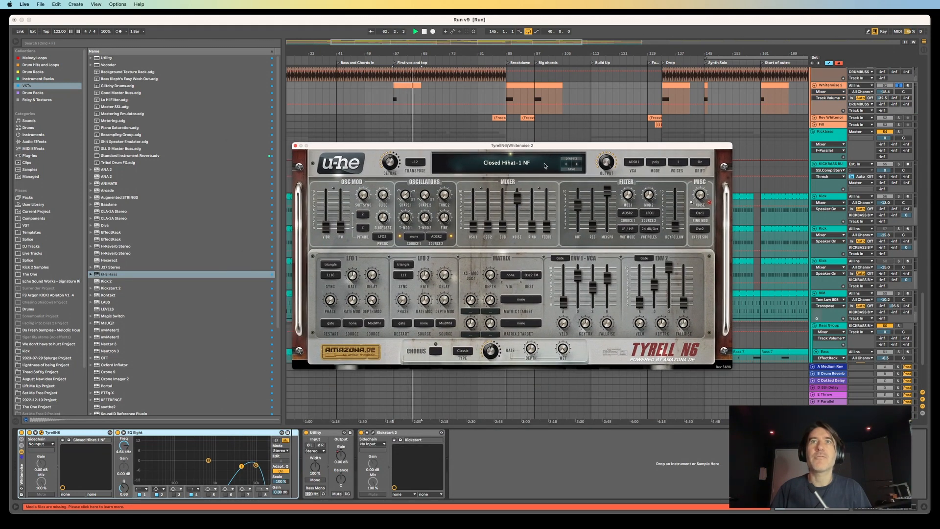
left_click(424, 33)
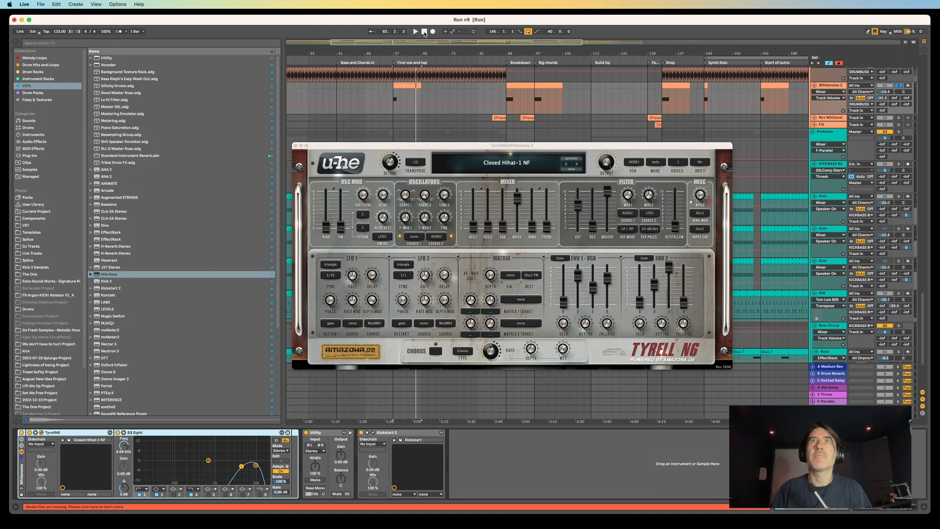
left_click_drag(475, 145, 514, 169)
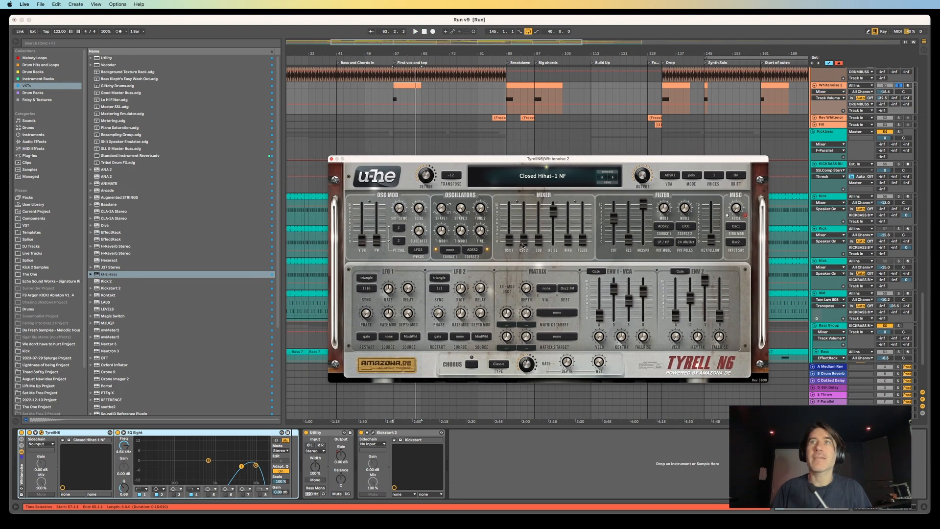
Step: Close the TyrellN6 synth window and play the soloed Whitenoise 2 clip at First vox and top
left_click(331, 160)
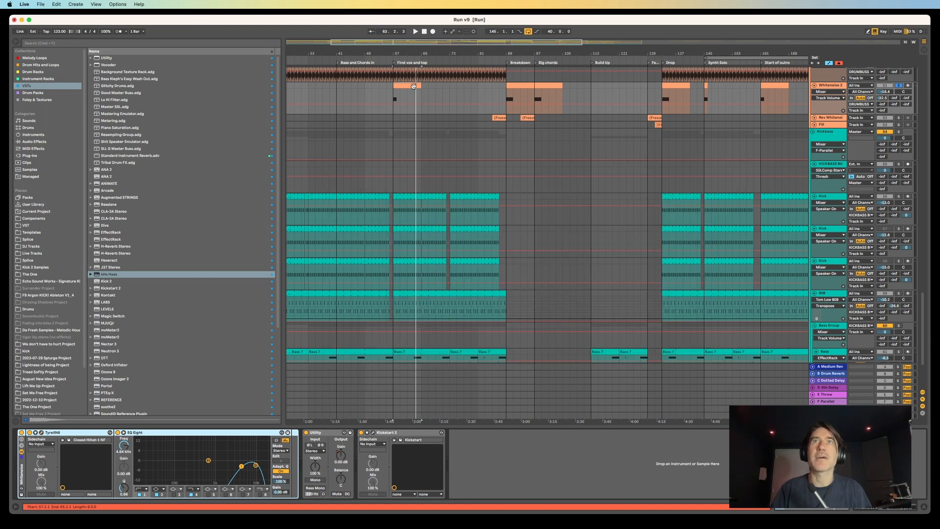
key("space")
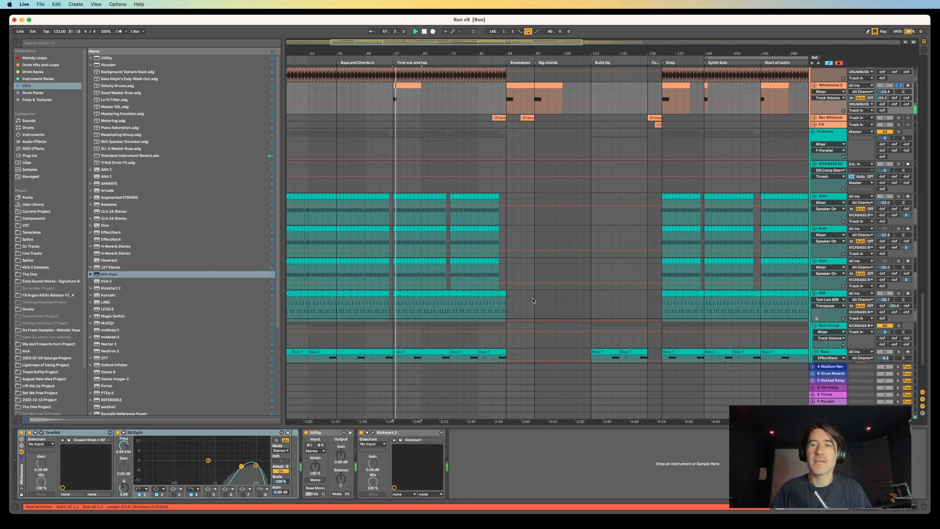
left_click(424, 31)
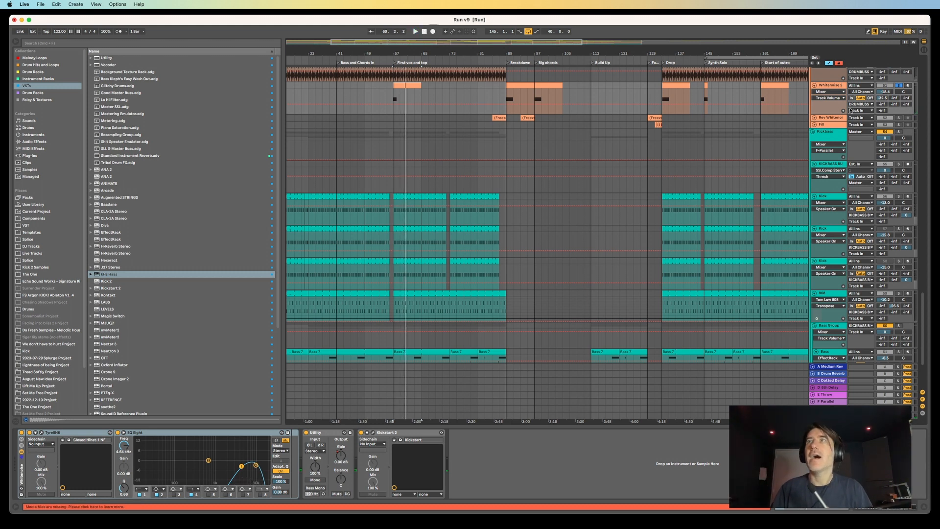
Step: Unsolo the Whitenoise 2 track and bring up the Master track's device chain
left_click(900, 85)
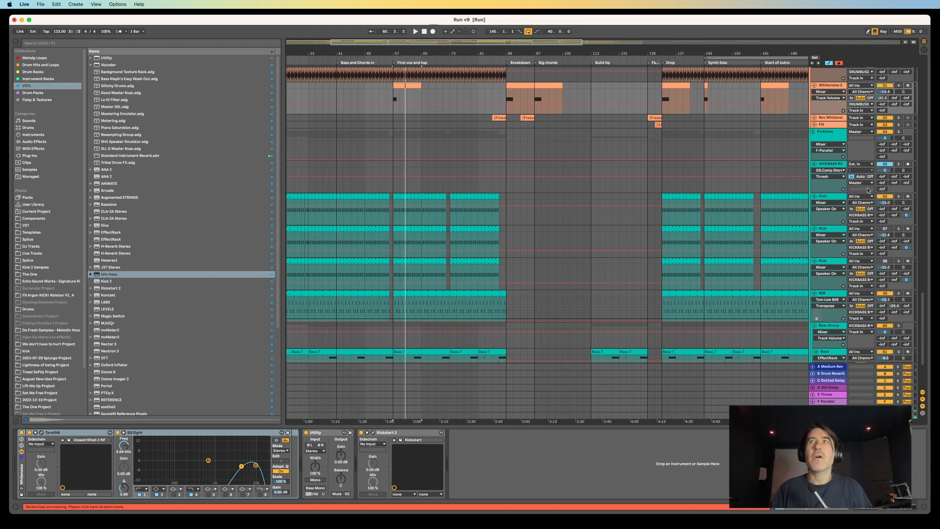
scroll(871, 166, "up", 15)
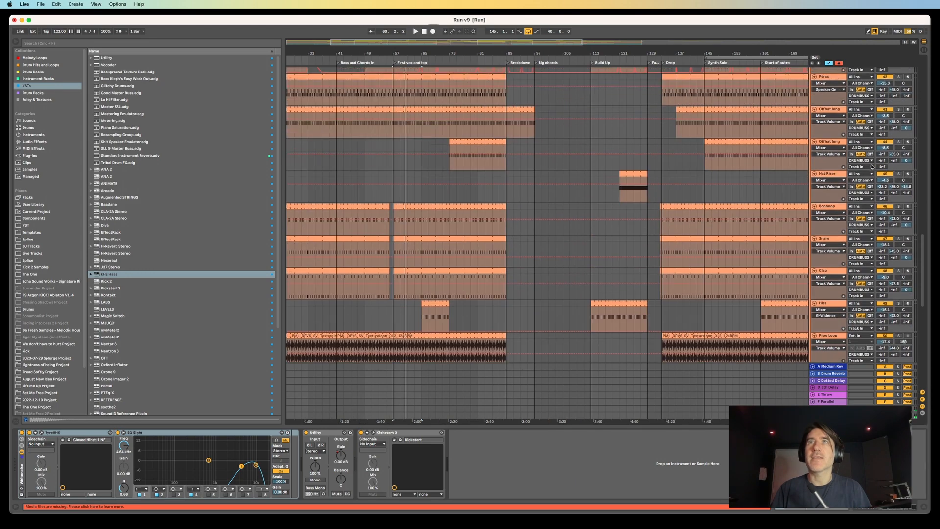
scroll(871, 167, "up", 8)
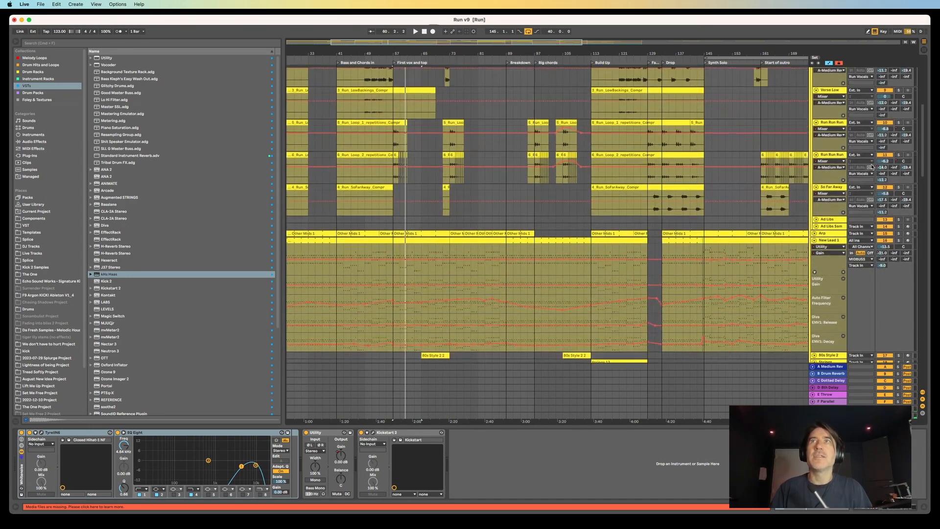
scroll(871, 170, "down", 9)
scroll(872, 172, "down", 5)
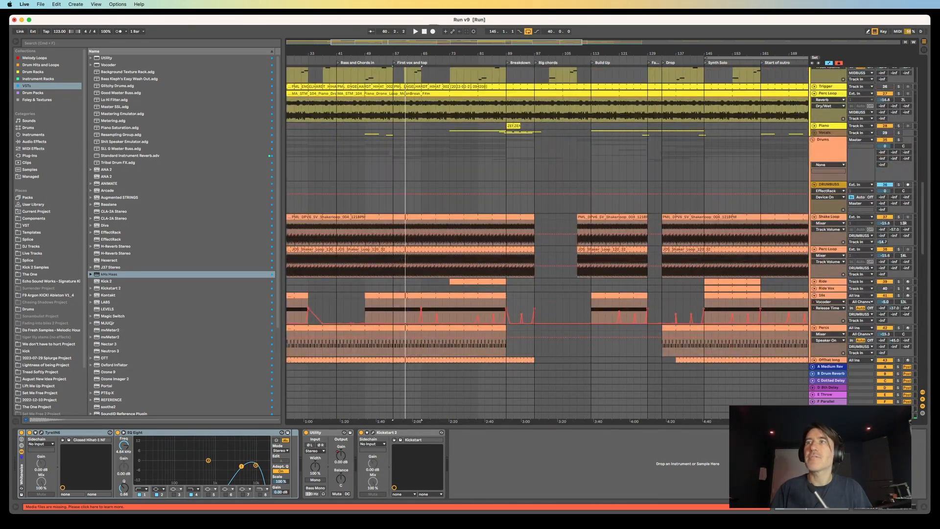
left_click(828, 416)
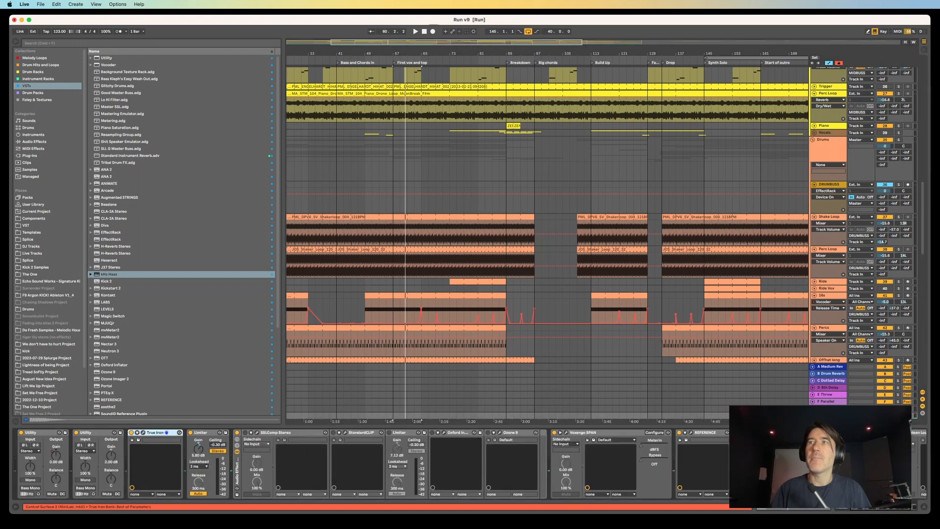
Step: Play the full mix from First vox and top, and set a 16-bar loop over the Synth Solo section
left_click(395, 63)
scroll(489, 136, "up", 15)
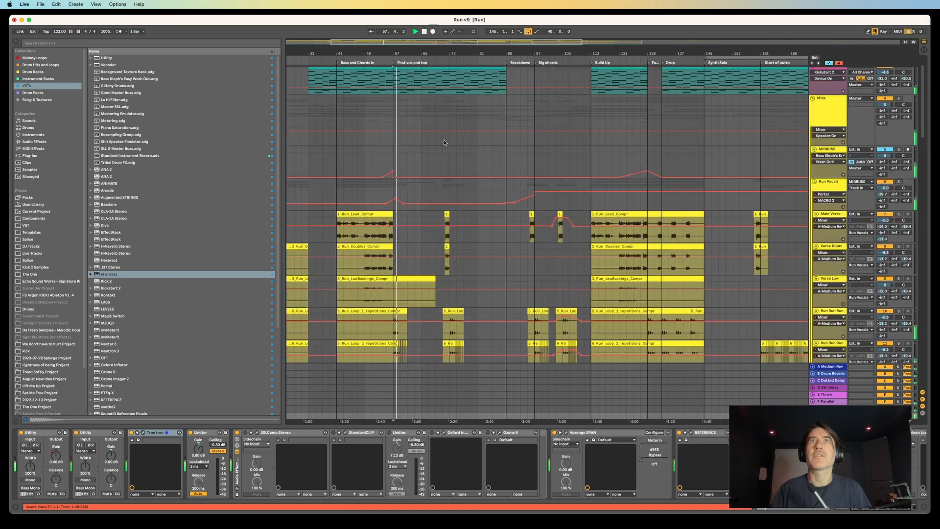
left_click_drag(394, 86, 454, 89)
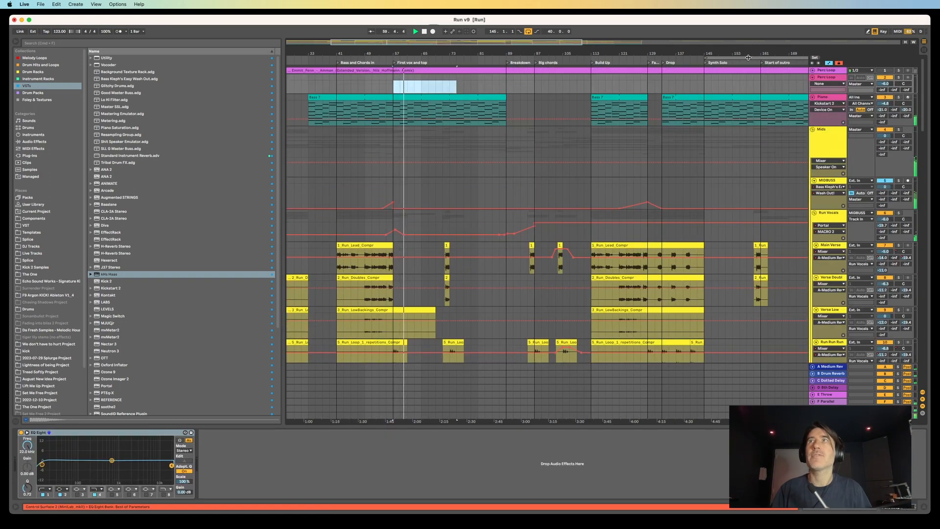
left_click(748, 58)
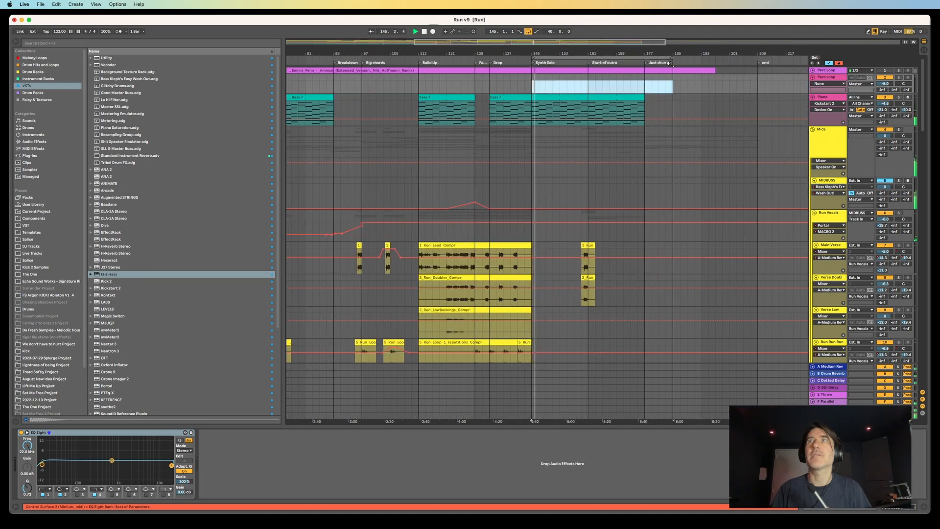
left_click_drag(668, 63, 586, 58)
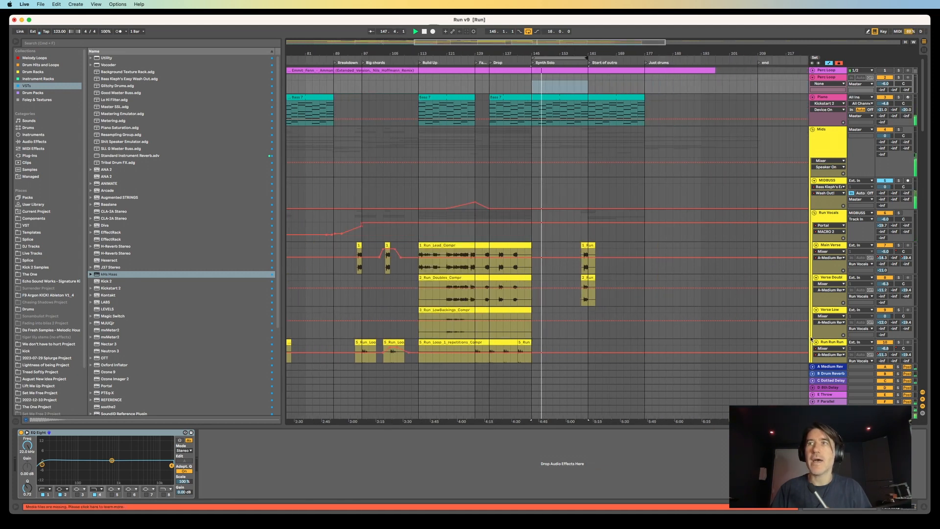
Step: Open the Master track's REFERENCE plug-in and switch playback to the EMMT_FENN AMMAN reference track, moving the window off the arrangement's centre
scroll(822, 360, "down", 5)
scroll(822, 360, "down", 3)
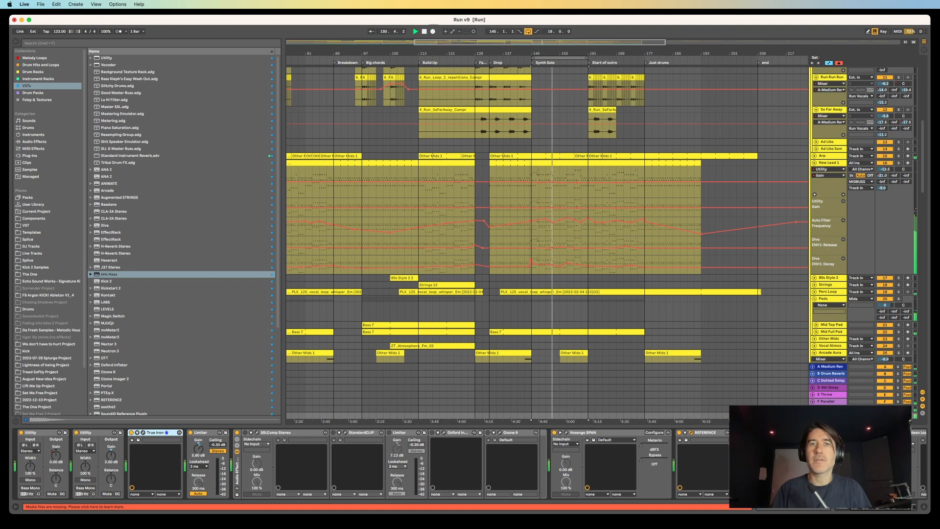
left_click_drag(522, 528, 481, 93)
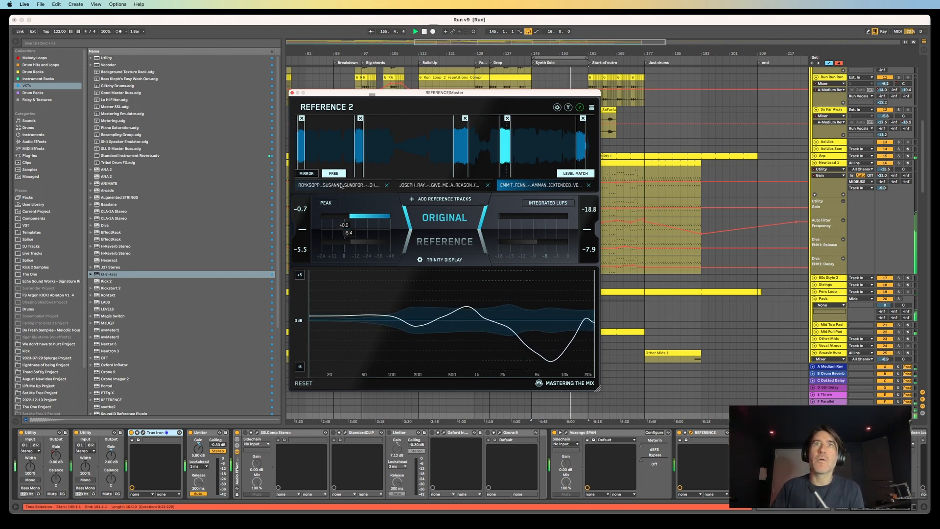
left_click(468, 241)
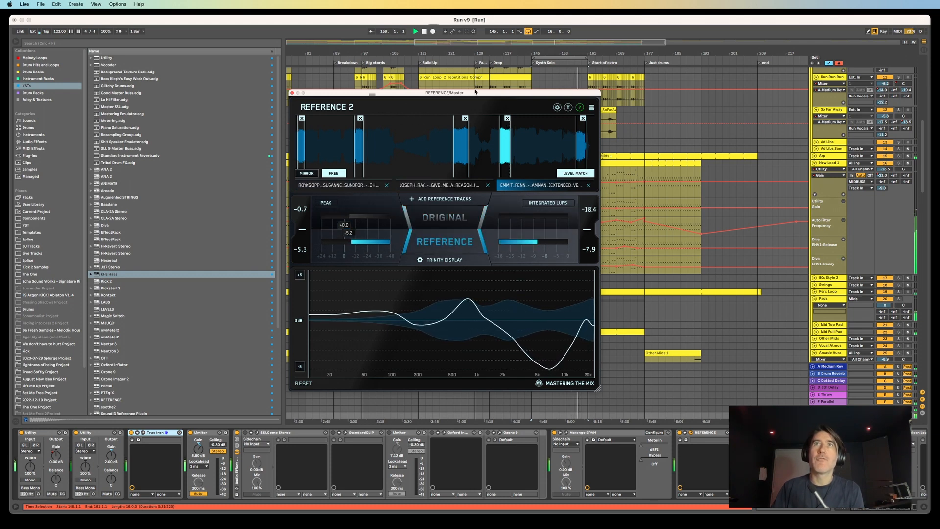
left_click_drag(475, 91, 672, 100)
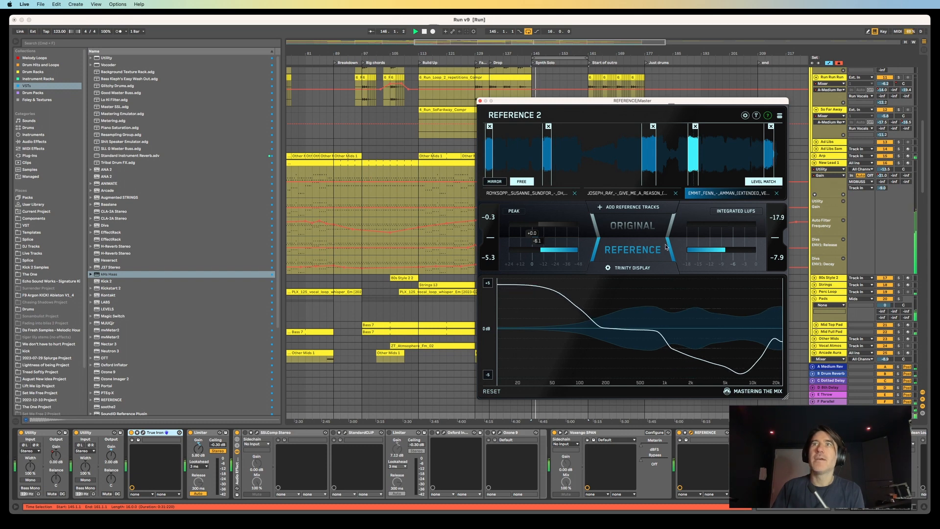
left_click(552, 58)
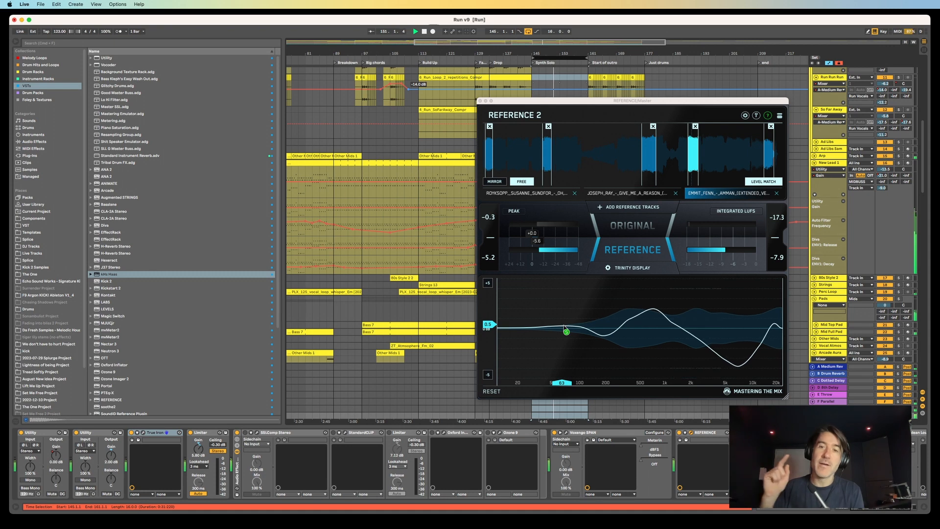
Step: Examine the REFERENCE frequency curve and alternate between the original mix and the AMMAN reference over the Synth Solo loop
left_click_drag(564, 327, 749, 345)
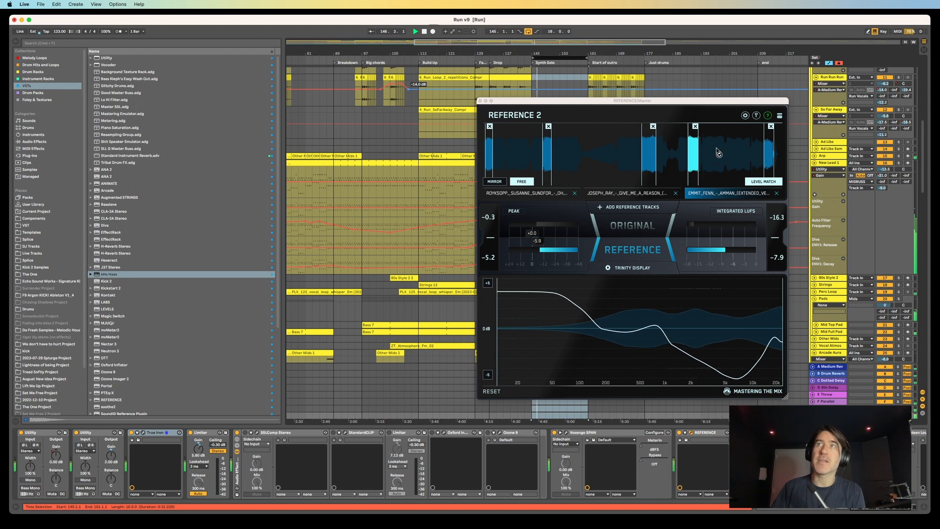
left_click(640, 232)
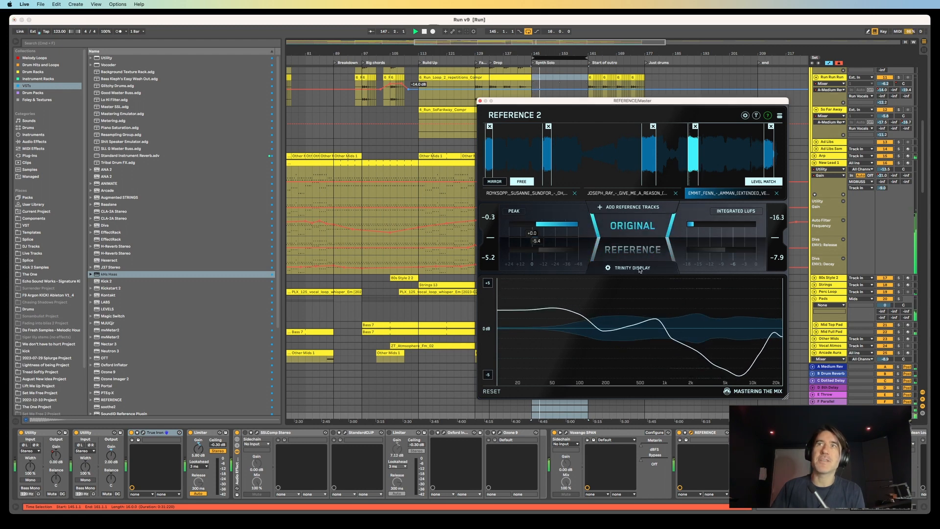
left_click(637, 235)
left_click(635, 225)
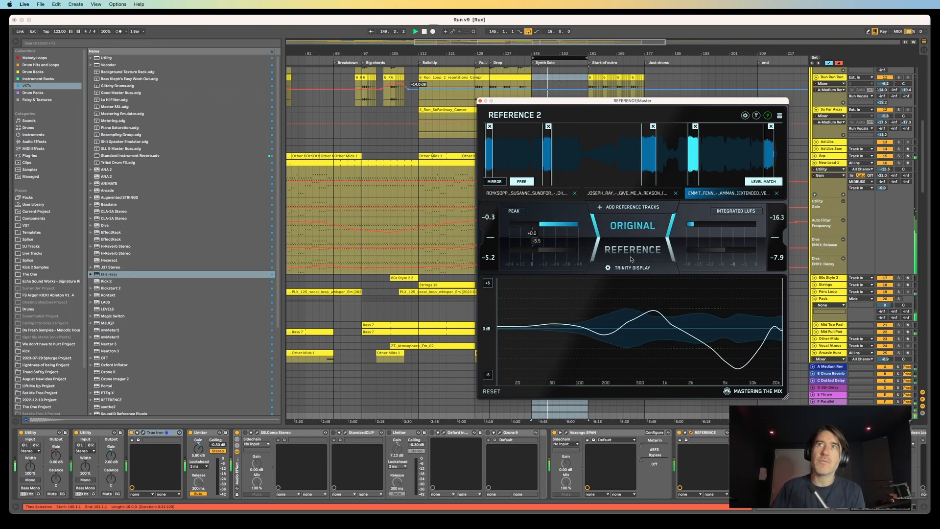
left_click(631, 253)
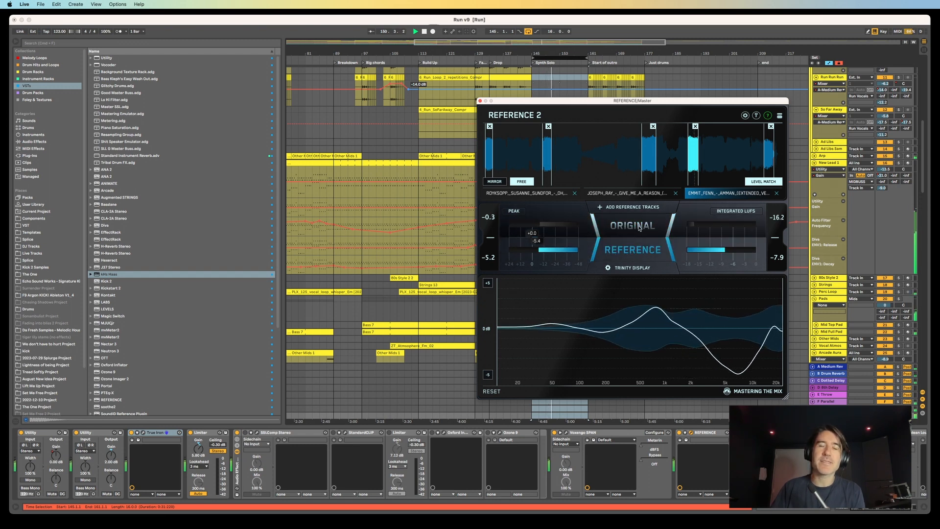
left_click(639, 228)
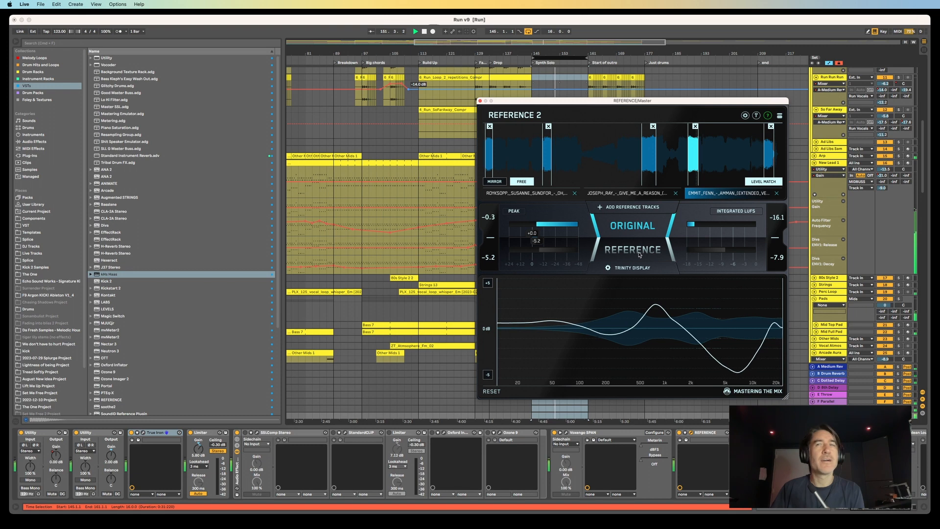
left_click(639, 254)
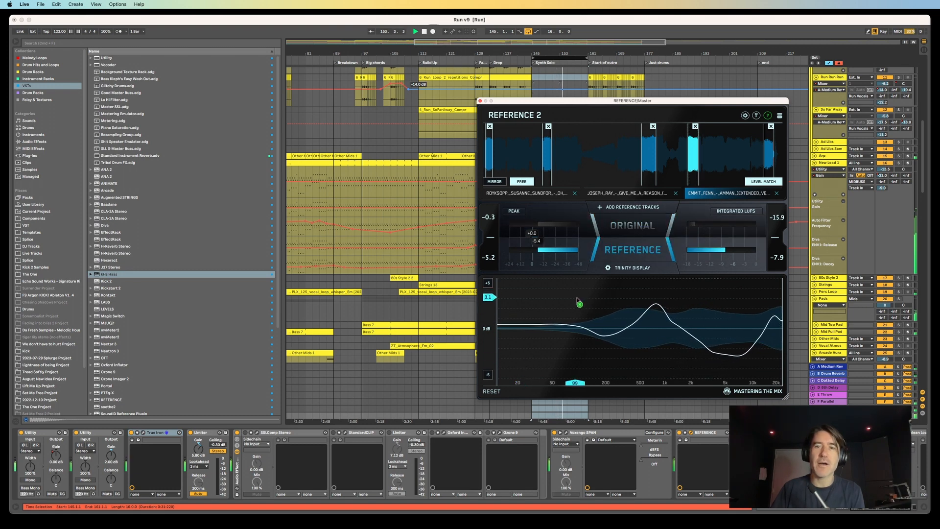
left_click(614, 240)
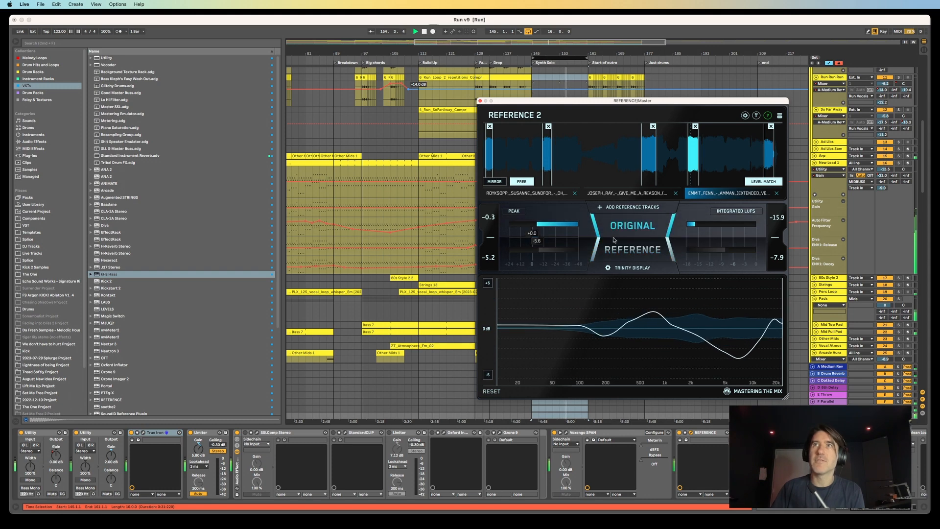
Step: Switch to the AMMAN reference, split the Trinity Display between 100 and 200 Hz and mute the band below the split
left_click(625, 251)
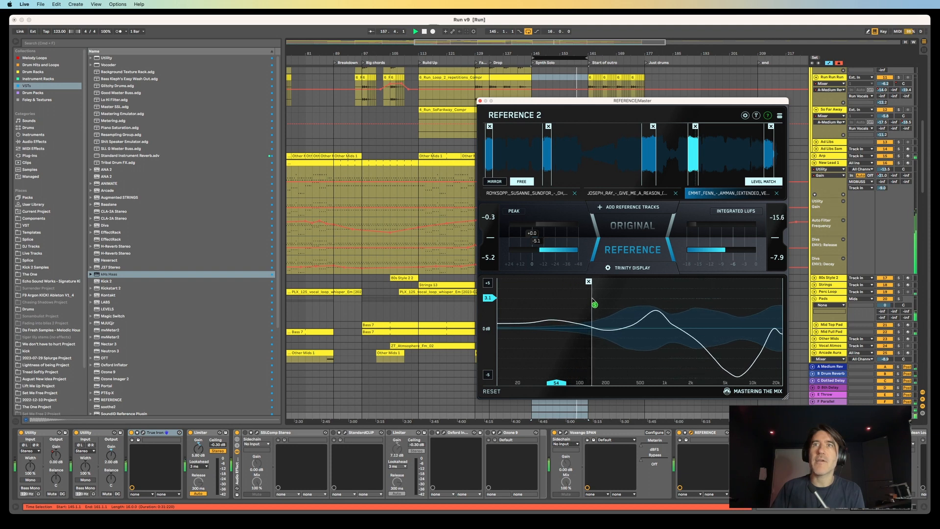
left_click_drag(592, 299, 591, 298)
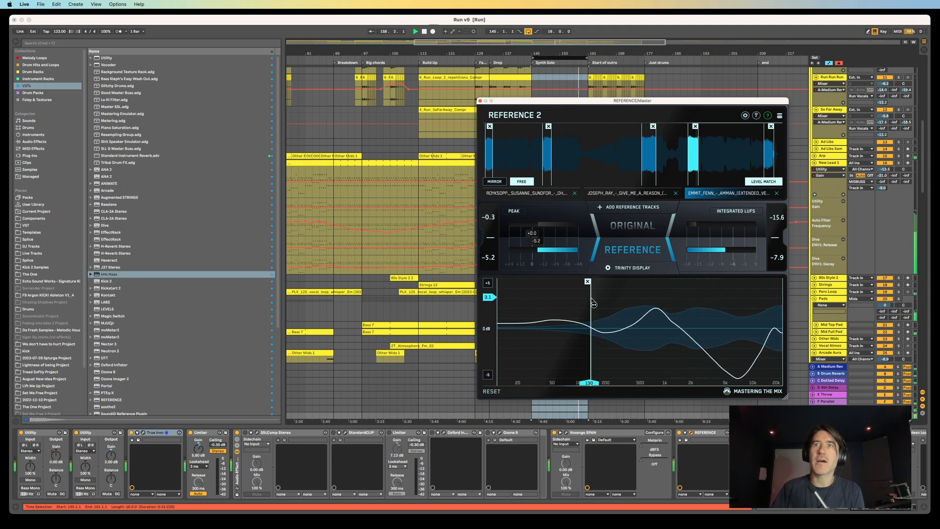
left_click(550, 291)
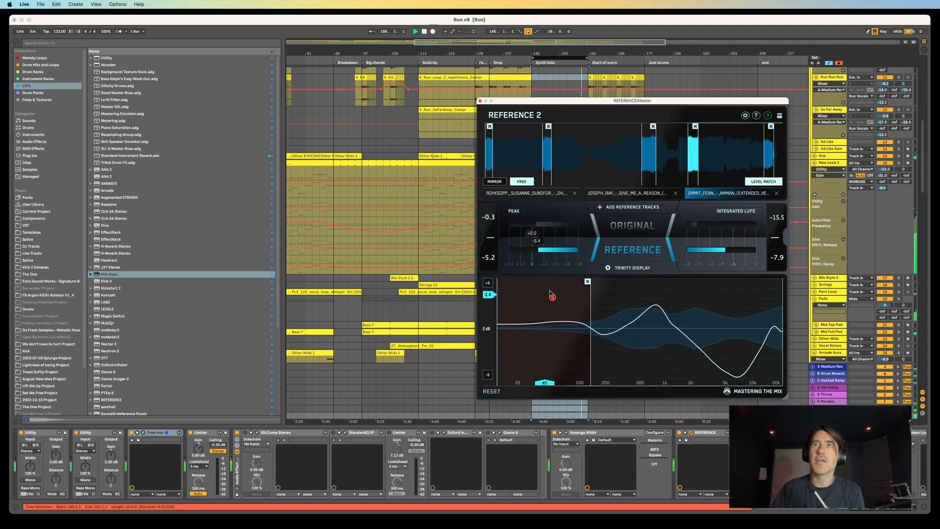
Step: Compare the original mix with the AMMAN reference repeatedly while the low band is muted
left_click(635, 231)
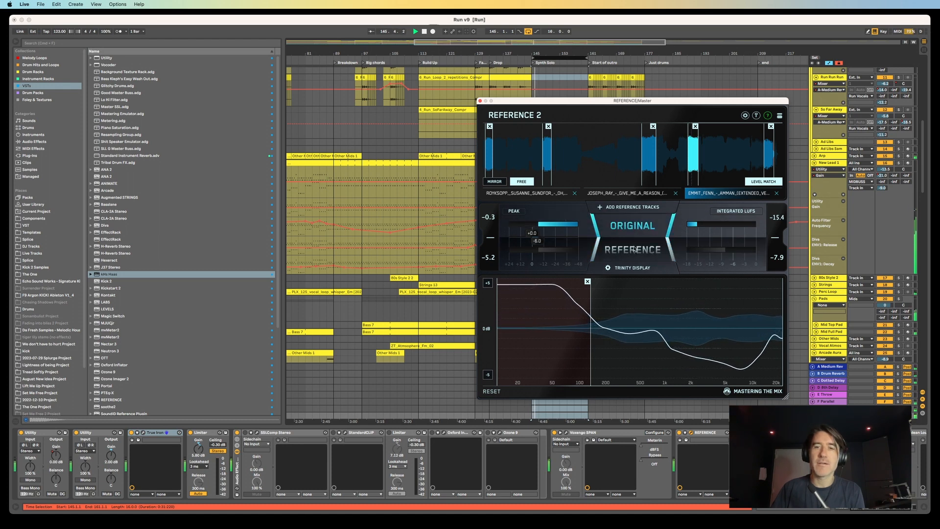
left_click(635, 250)
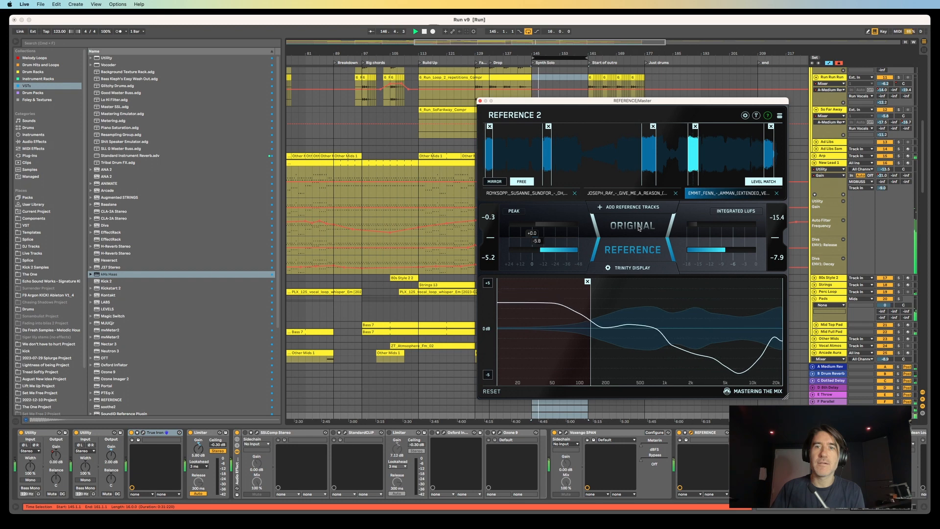
left_click(638, 226)
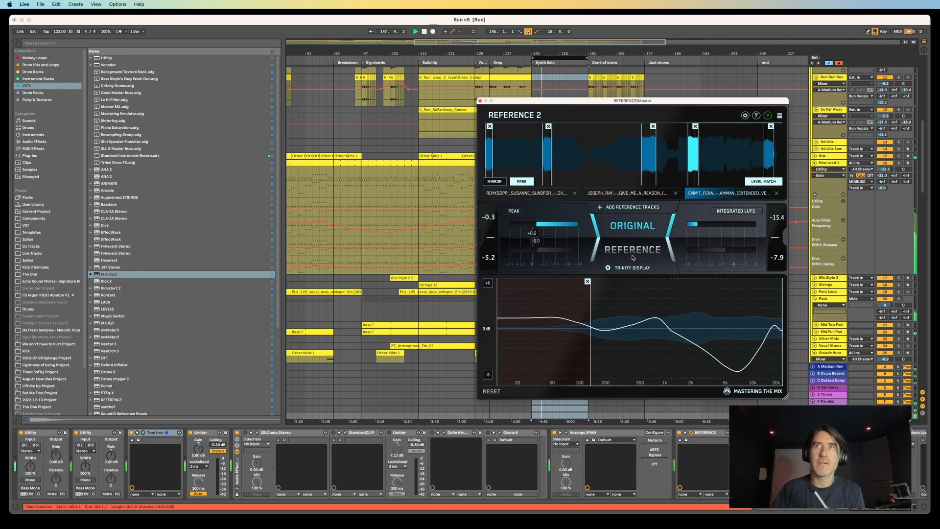
left_click(634, 251)
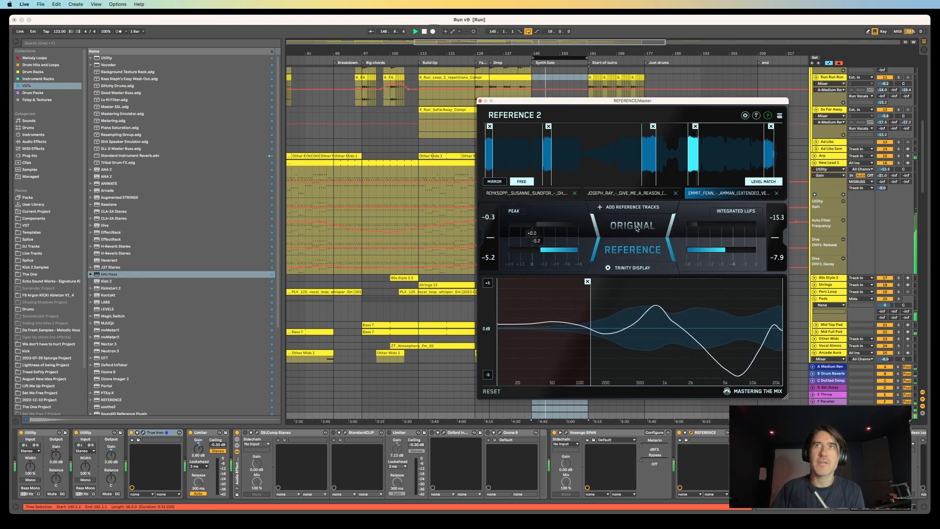
left_click(636, 229)
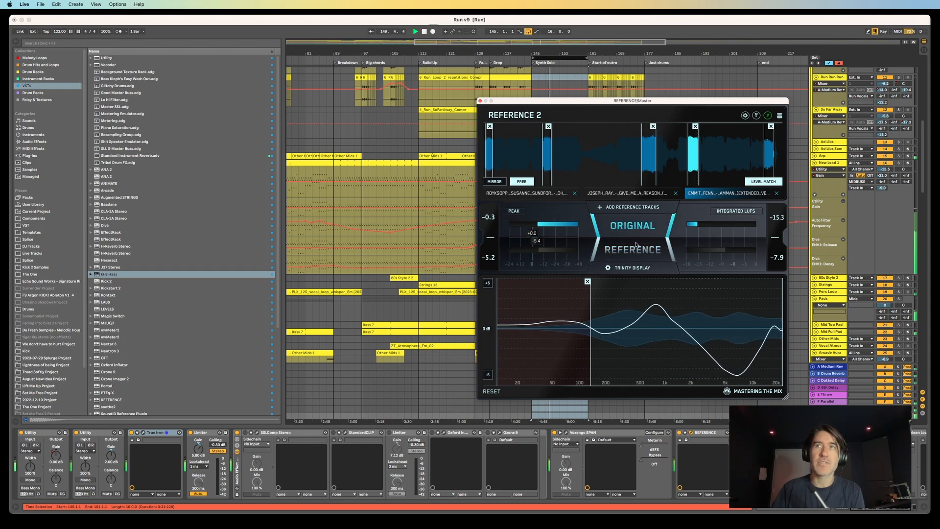
left_click(636, 247)
left_click(638, 227)
left_click(635, 249)
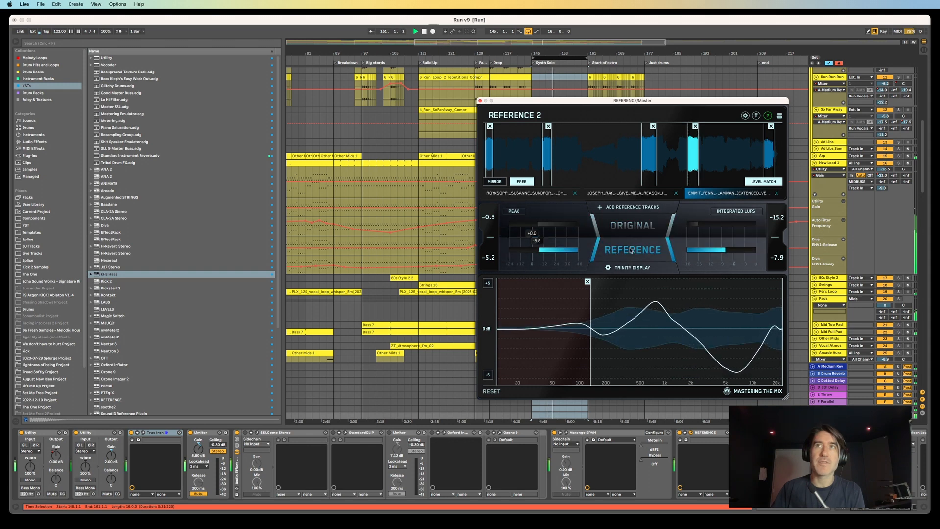
left_click(627, 230)
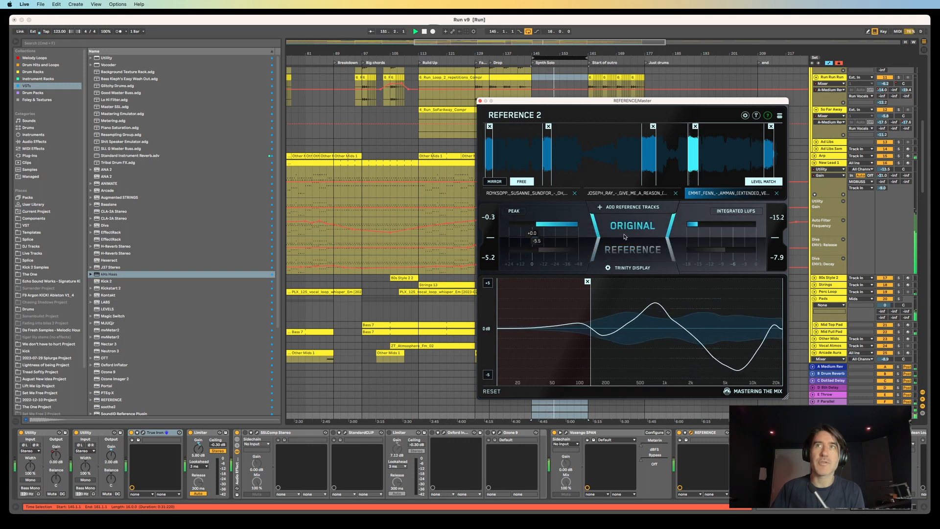
Step: Load the ROYKSOPP SUSANNE SUNDFOR reference track and listen to it in place of the original mix
left_click(564, 194)
left_click(633, 248)
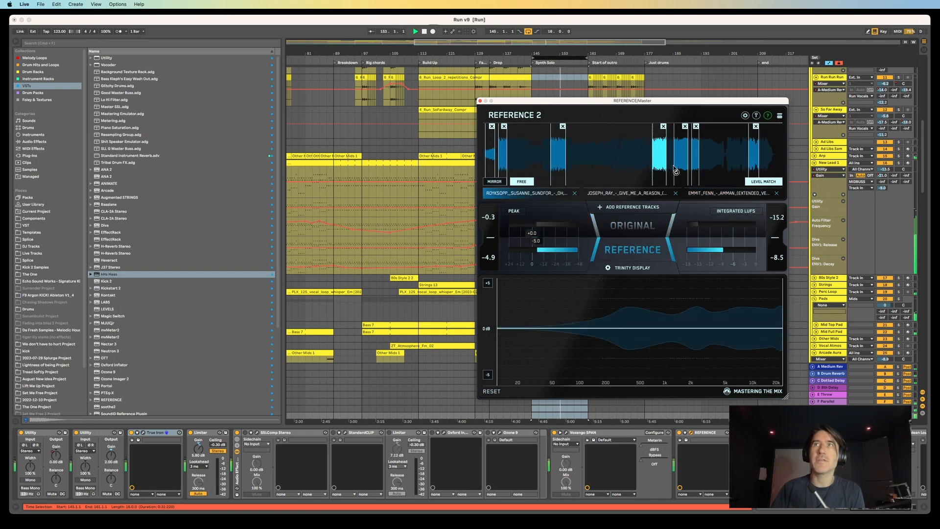
Step: Loop the reference track's next marked section after the current one and compare it with the original mix
left_click(688, 158)
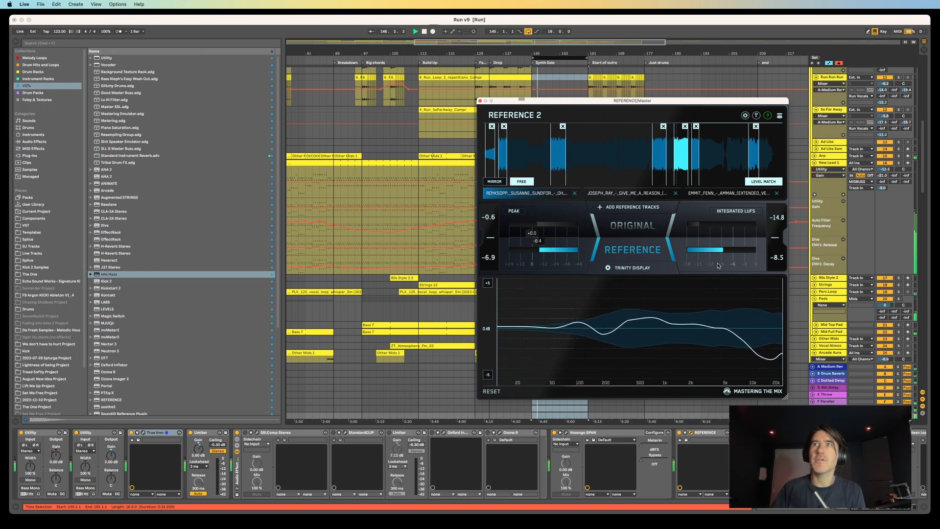
left_click(644, 223)
left_click(640, 245)
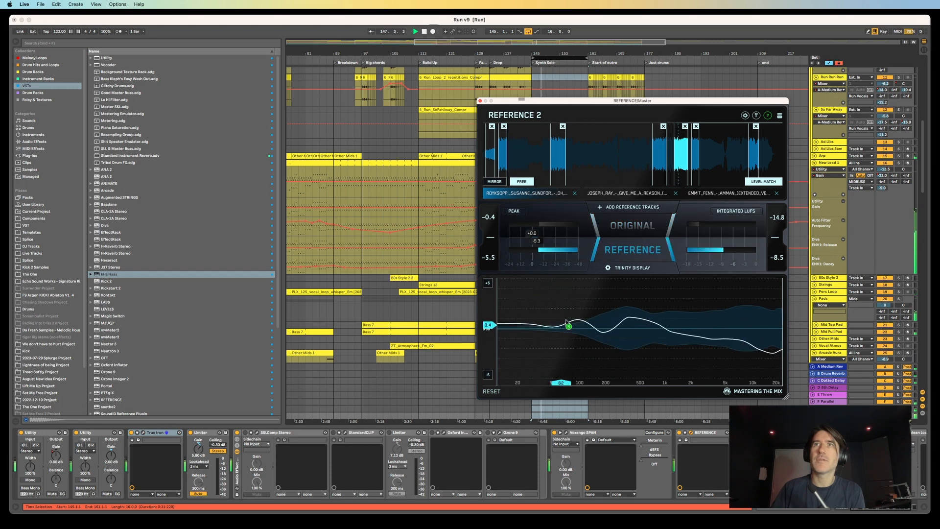
Step: Compare the original mix with the ROYKSOPP reference while muting the Trinity Display band below a split at about 92 Hz
left_click(576, 321)
left_click(508, 300)
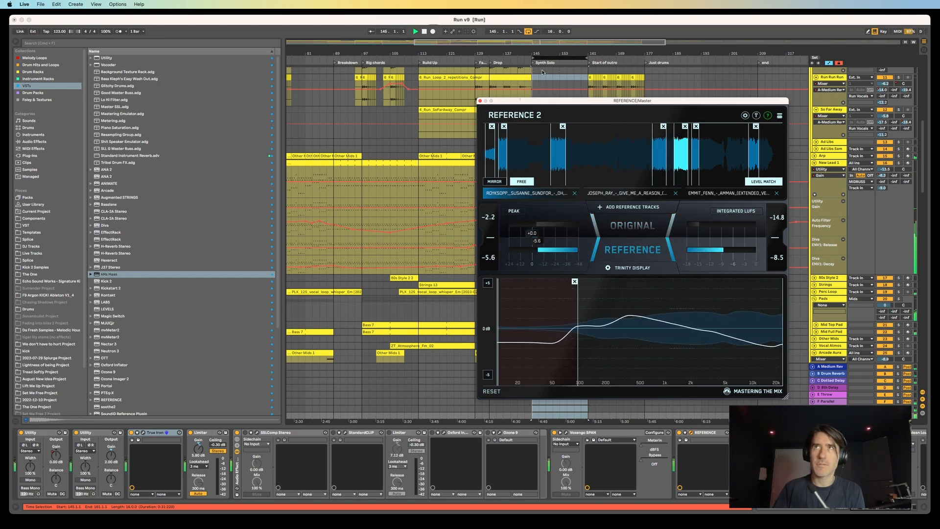
left_click(621, 230)
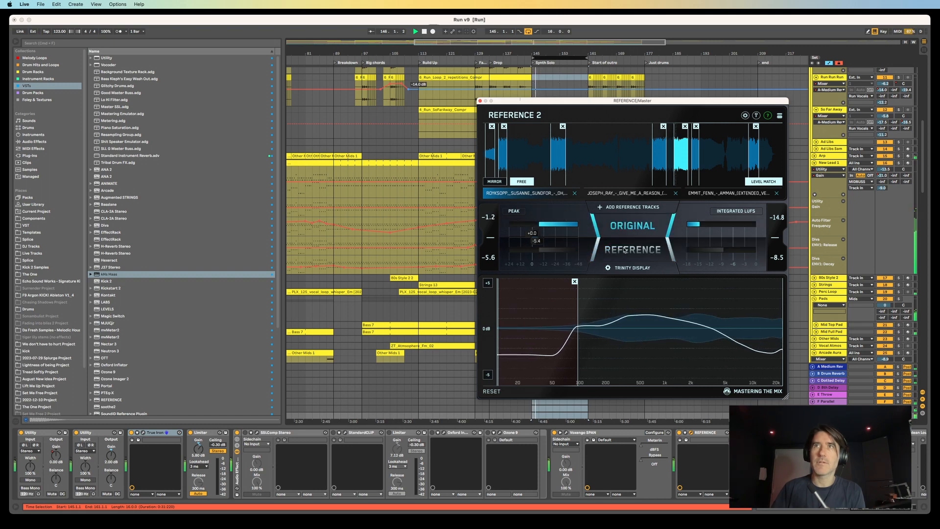
left_click(624, 250)
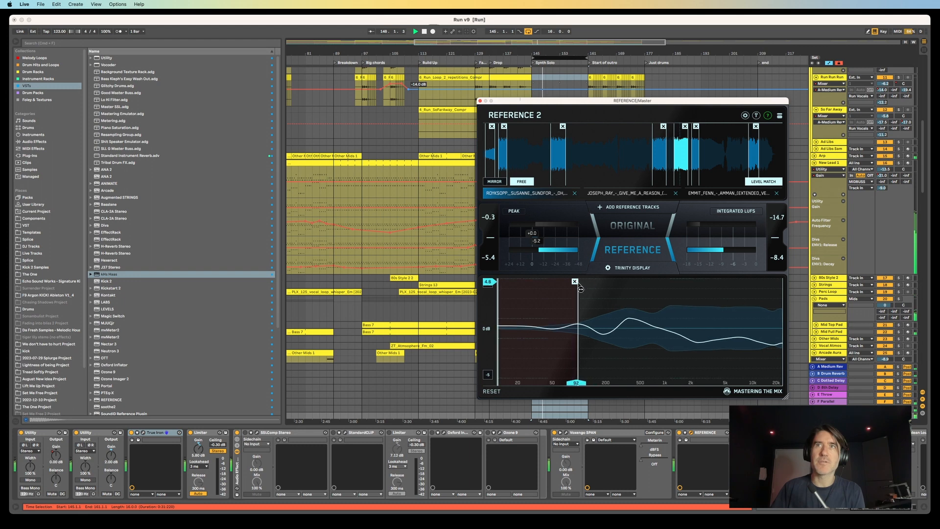
left_click(424, 31)
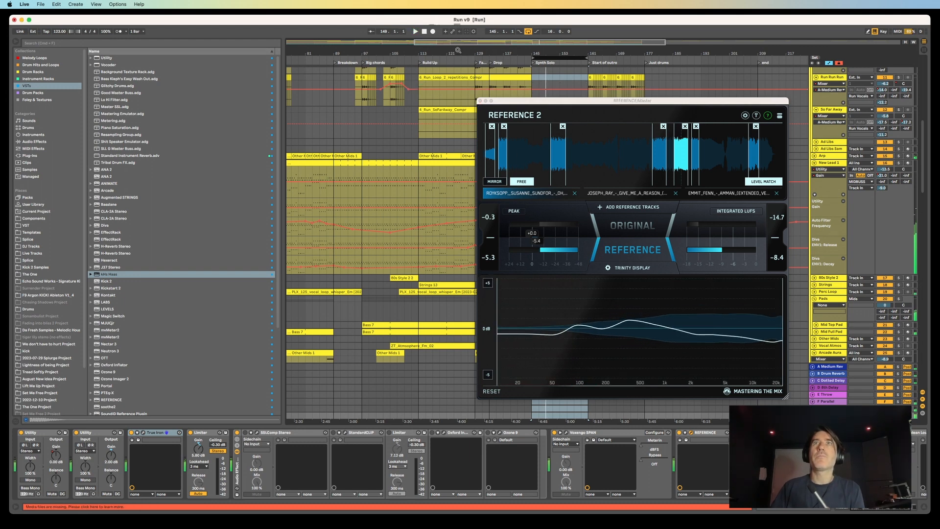
Step: Reposition the REFERENCE window and play the marked loop section in the first half of the reference track
left_click_drag(538, 100, 429, 101)
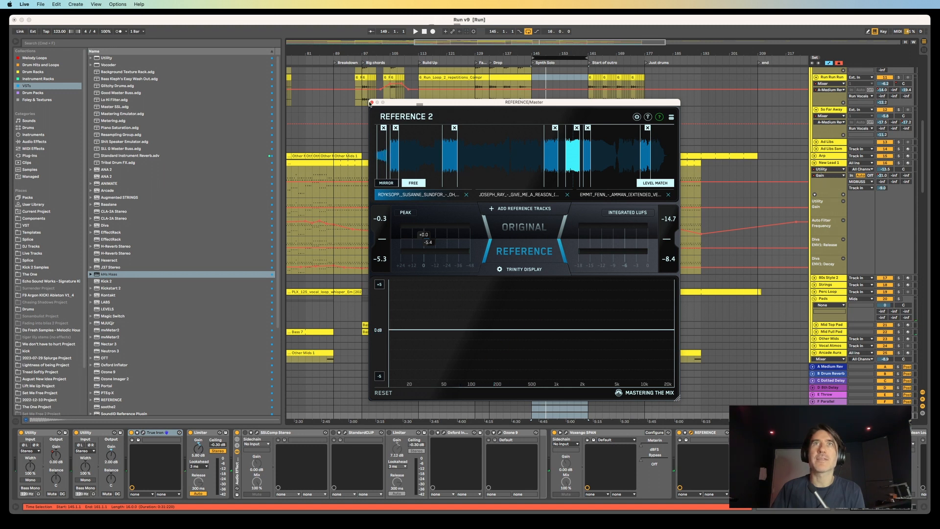
left_click_drag(398, 102, 384, 104)
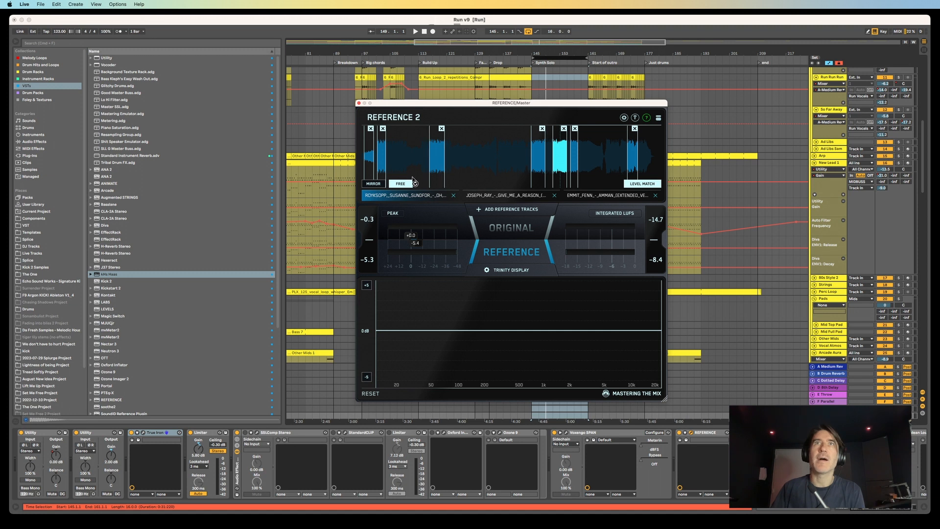
left_click(441, 156)
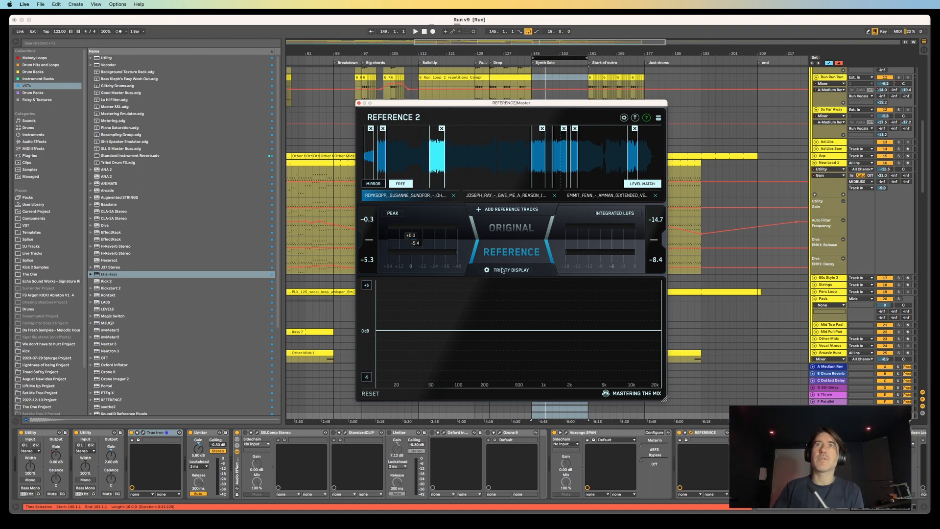
key("space")
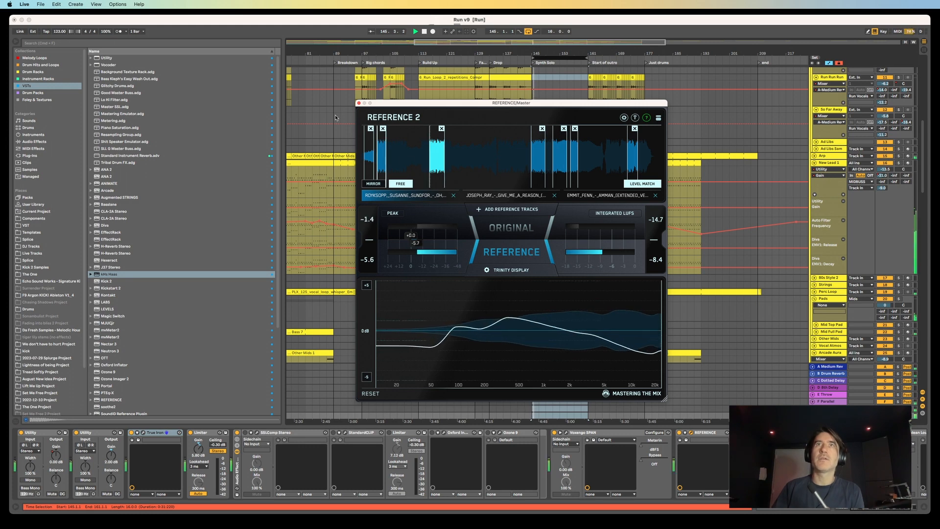
Step: Play the arrangement from the Big chords locator and switch from the reference to the original mix
left_click(360, 63)
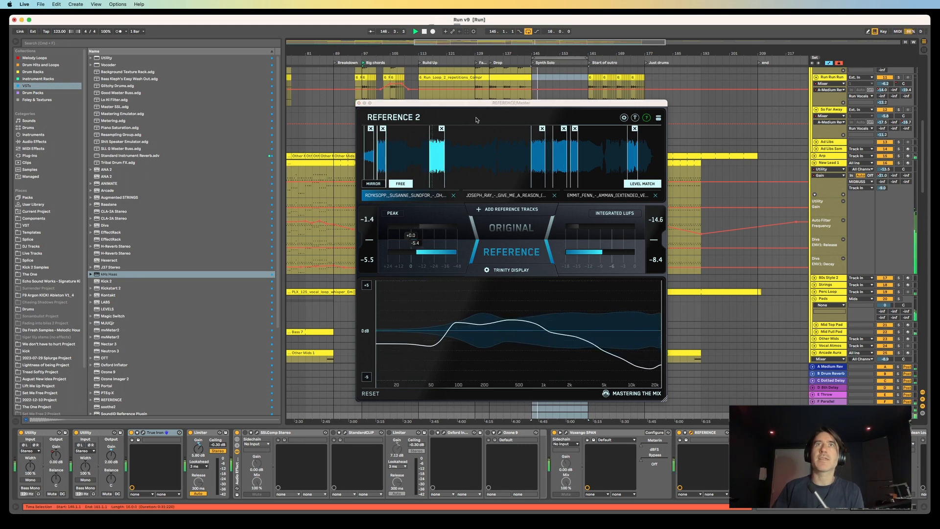
left_click_drag(519, 103, 626, 109)
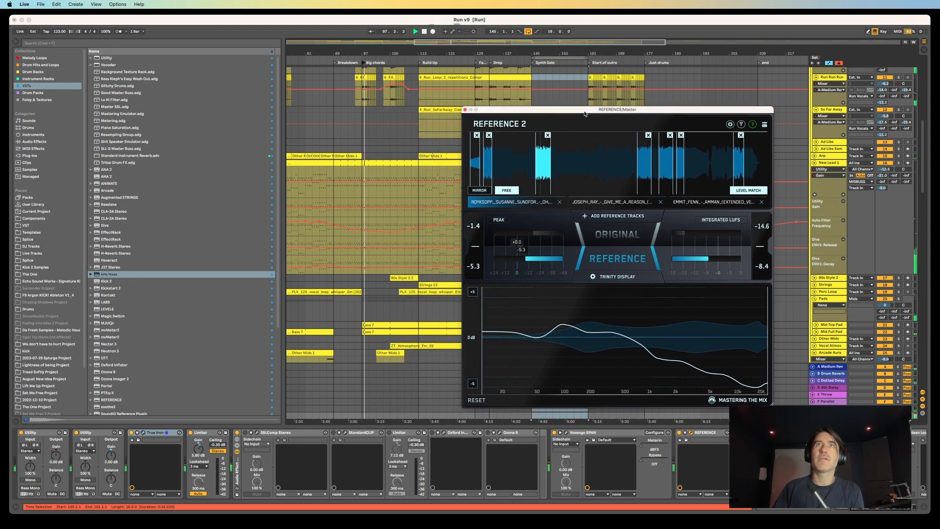
left_click(619, 234)
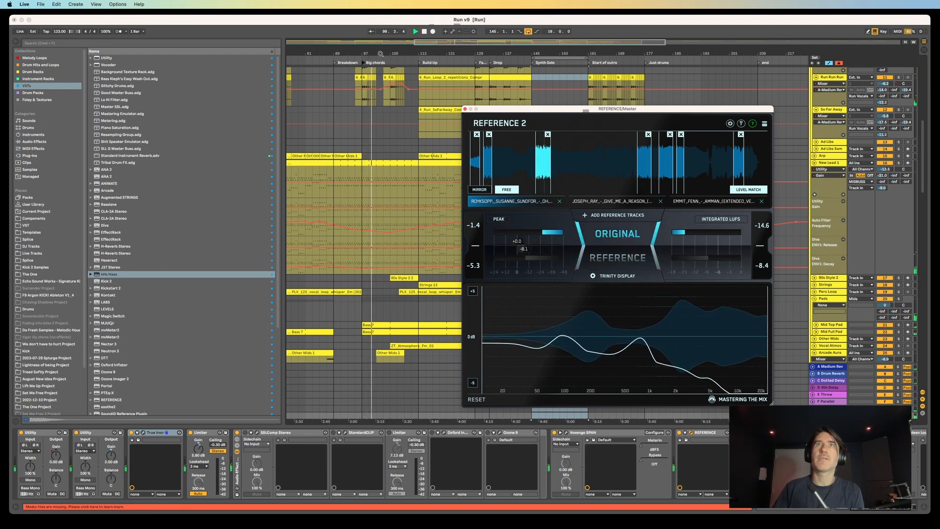
Step: Play from the First vos and top locator and alternate repeatedly between the original mix and the ROYKSOPP reference
left_click_drag(381, 53, 310, 60)
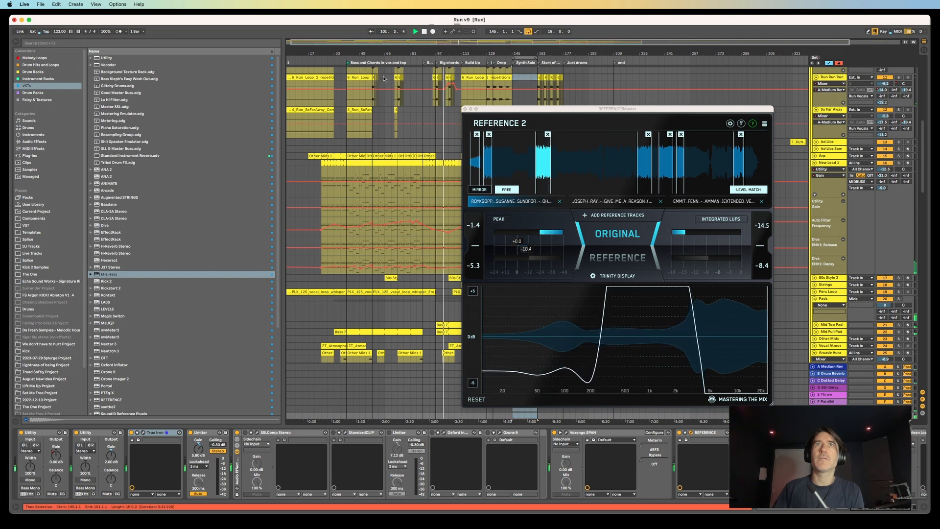
left_click(383, 64)
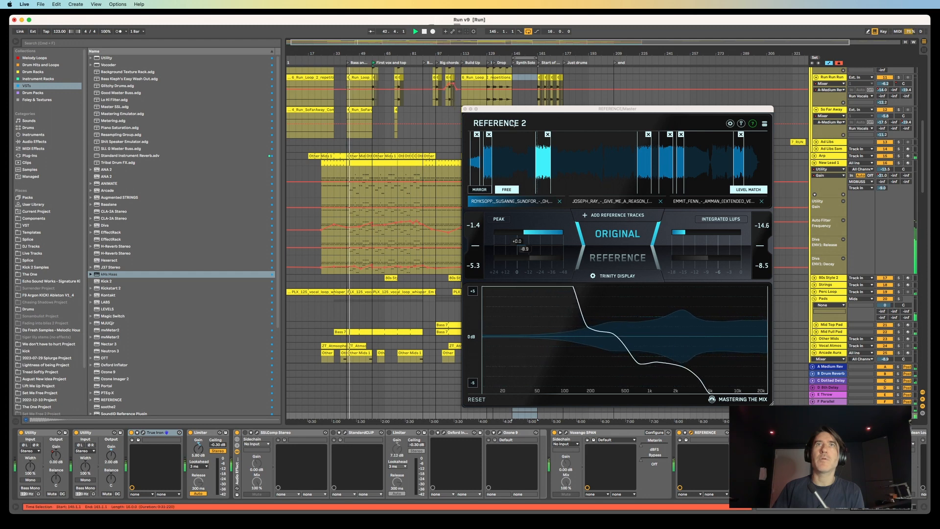
left_click(627, 261)
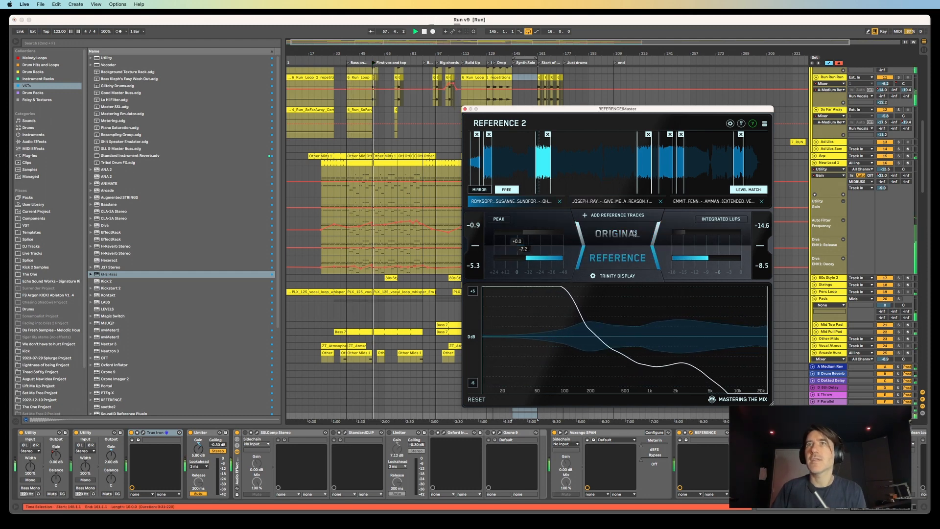
left_click(632, 262)
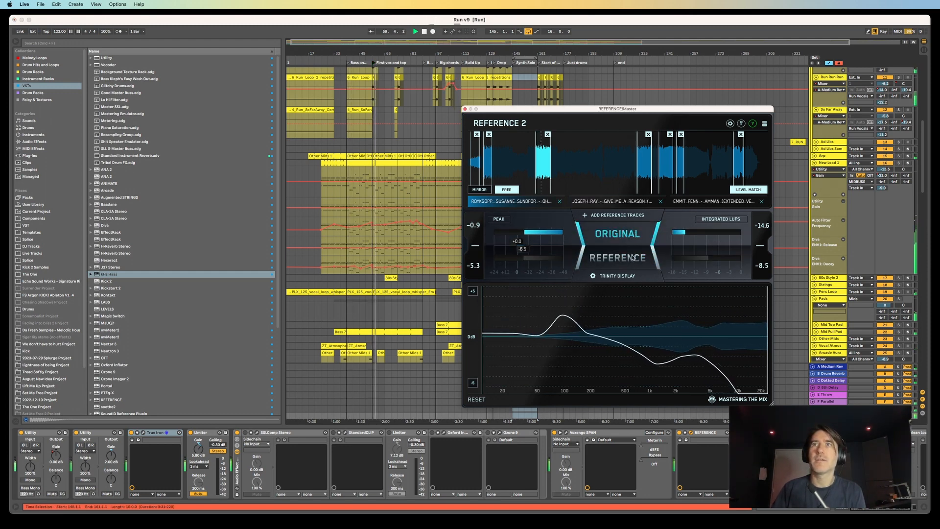
left_click(634, 263)
left_click(637, 236)
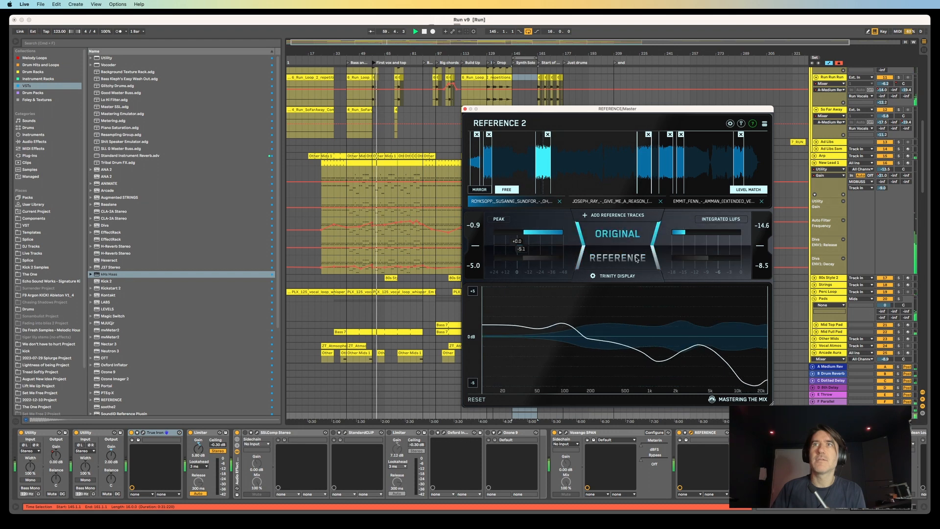
left_click(636, 259)
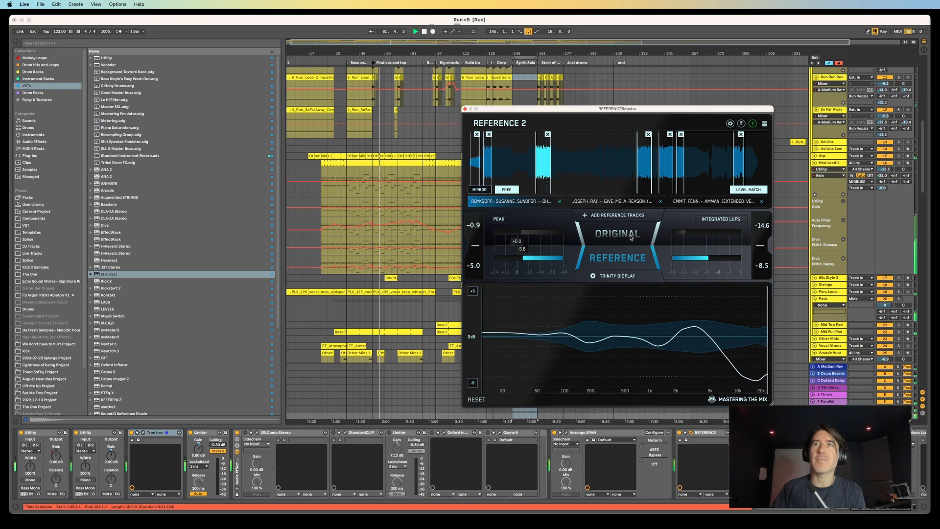
left_click(631, 238)
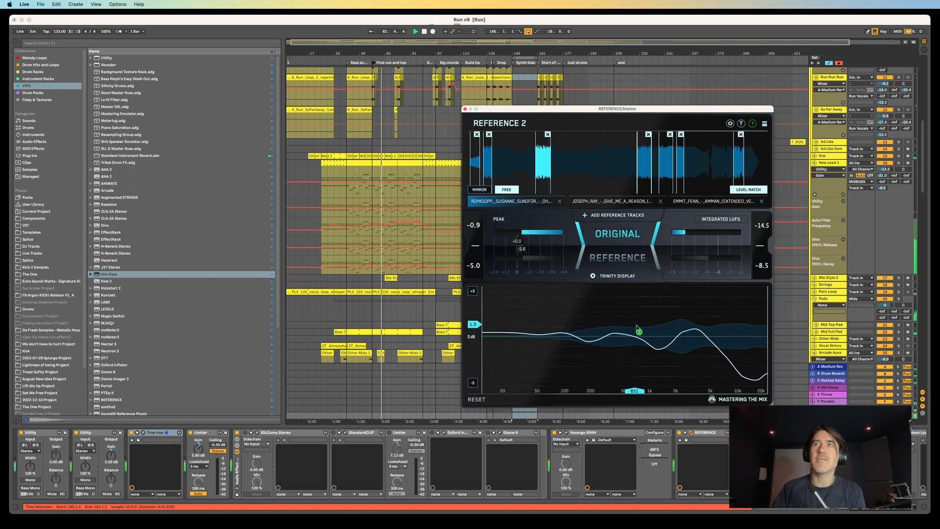
left_click(620, 258)
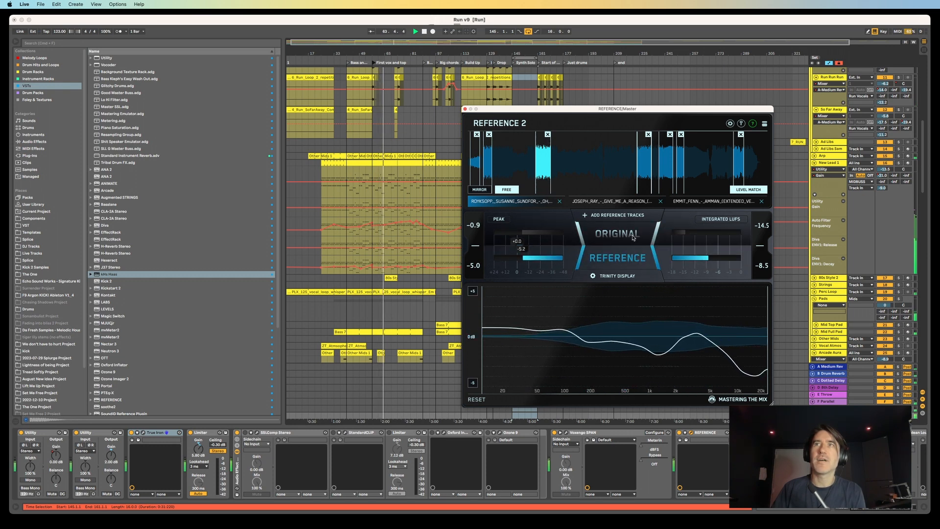
Step: Return to the original mix, stop playback and close the REFERENCE window
left_click(612, 238)
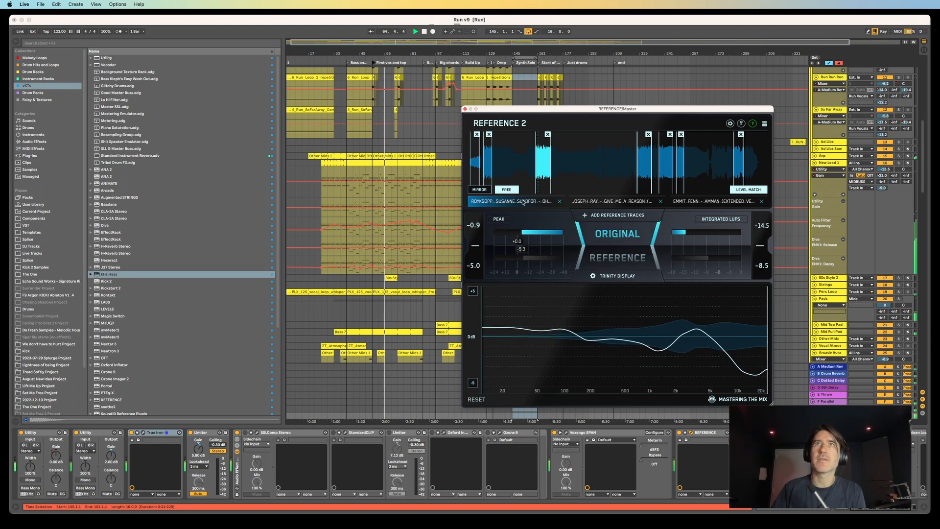
left_click(424, 32)
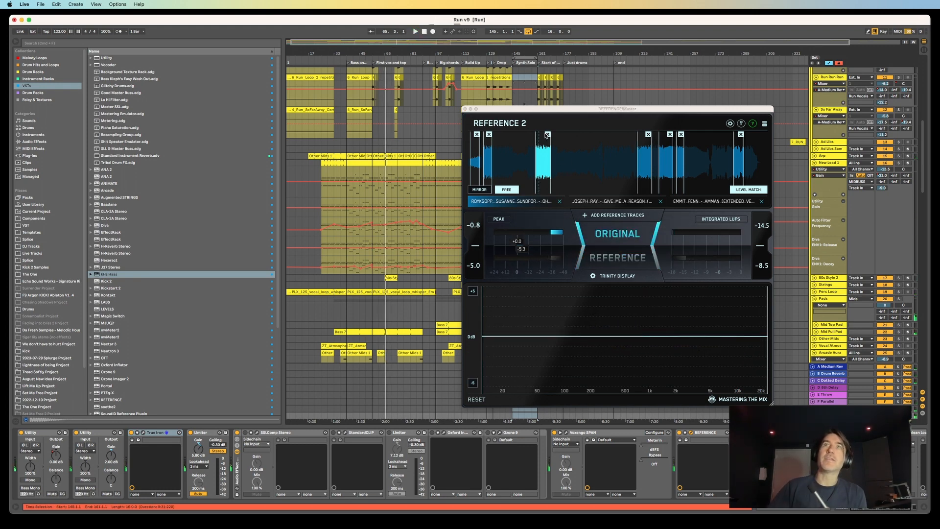
left_click(466, 109)
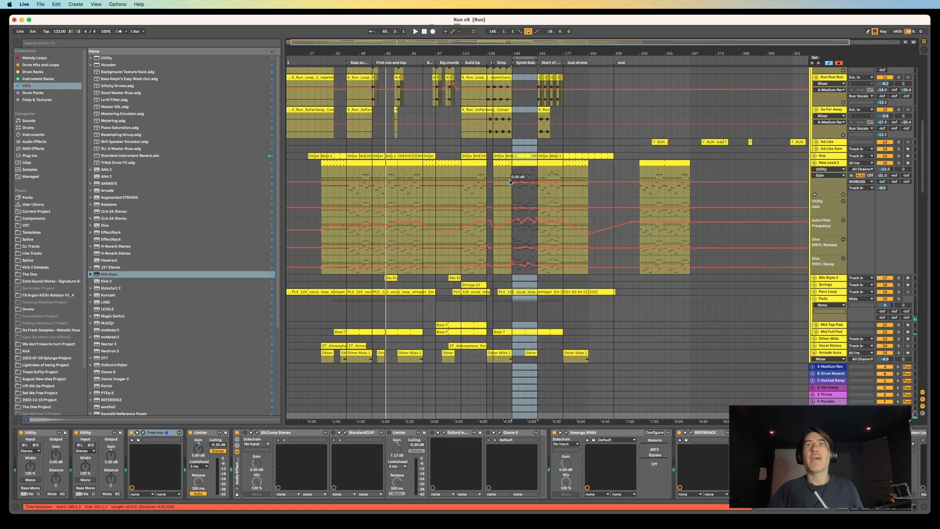